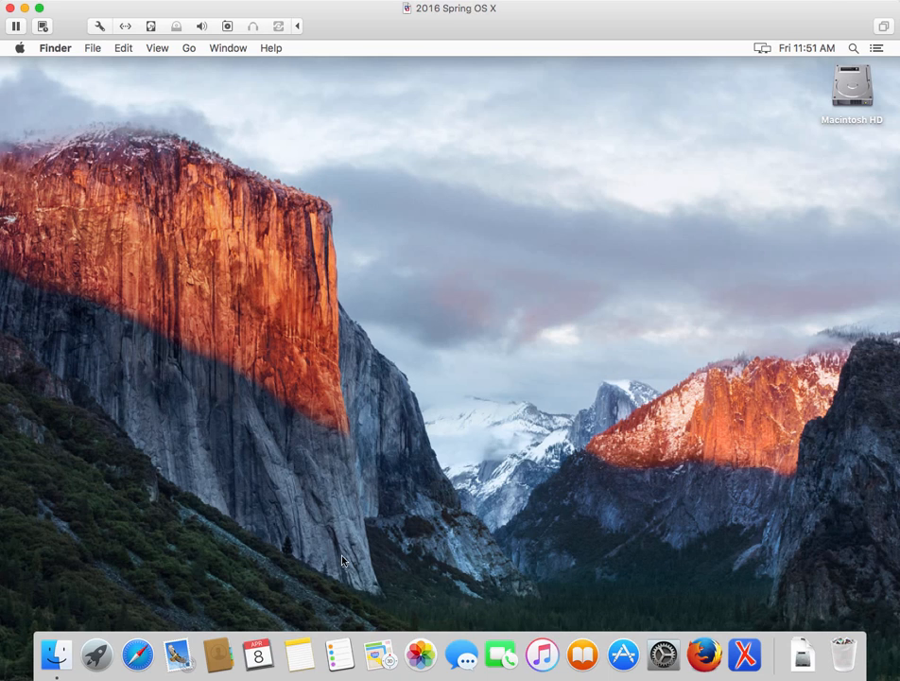
- Check the installed OS X version in the About This Mac overview, and close it
click(20, 48)
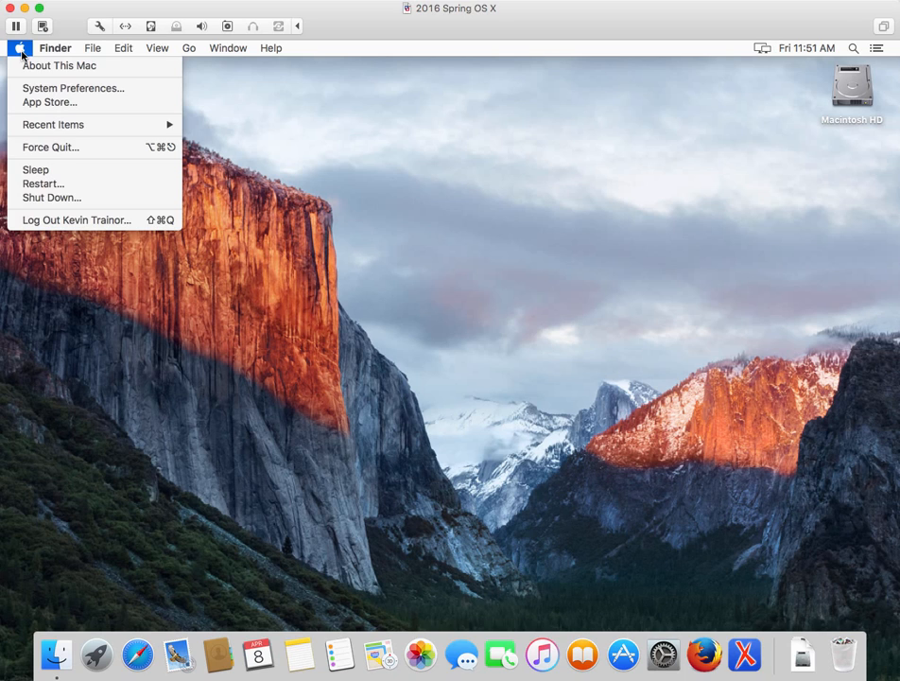
click(29, 66)
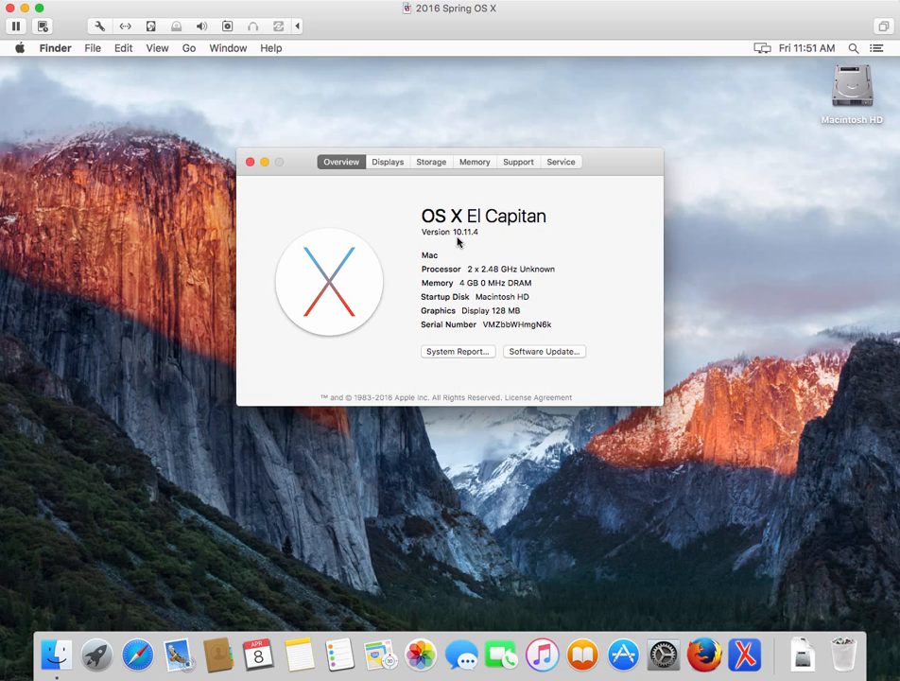
click(251, 163)
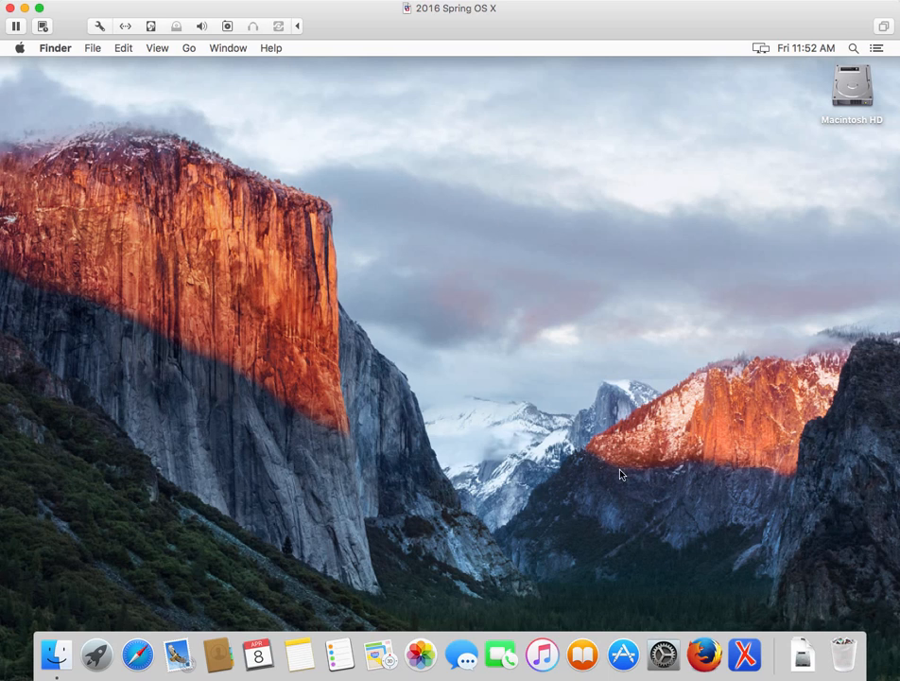
- Switch to Oxygen XML Editor, review the FO Processors preferences under XML / XSLT-FO-XQuery, and close without changes
click(744, 652)
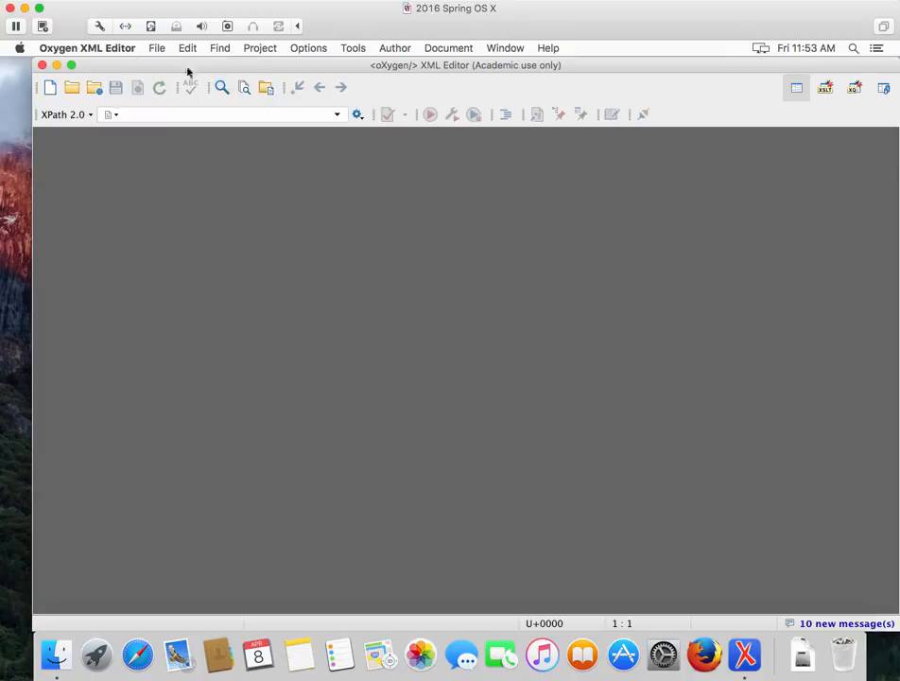
click(94, 49)
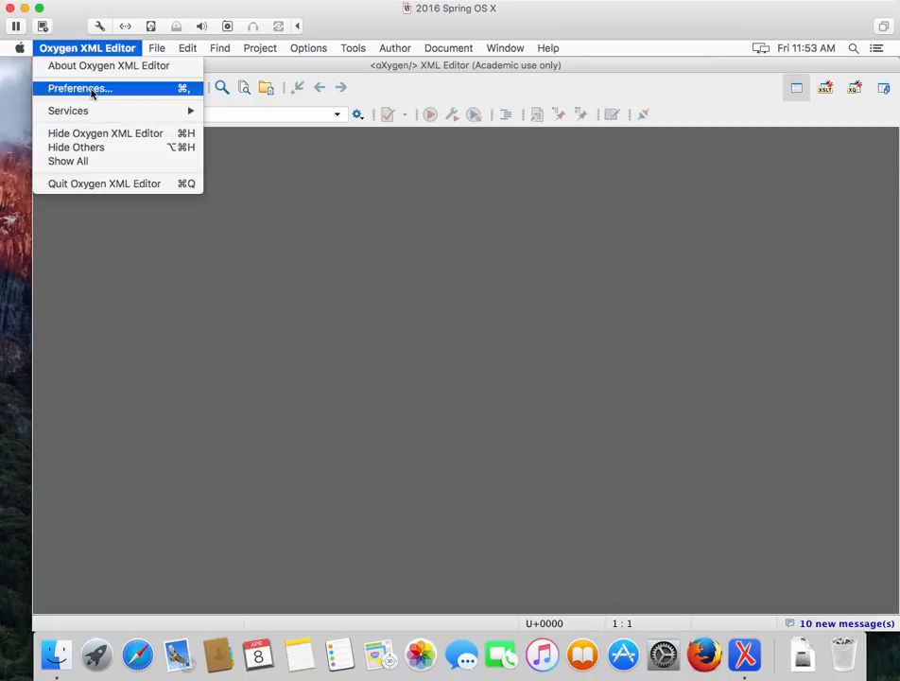
click(92, 90)
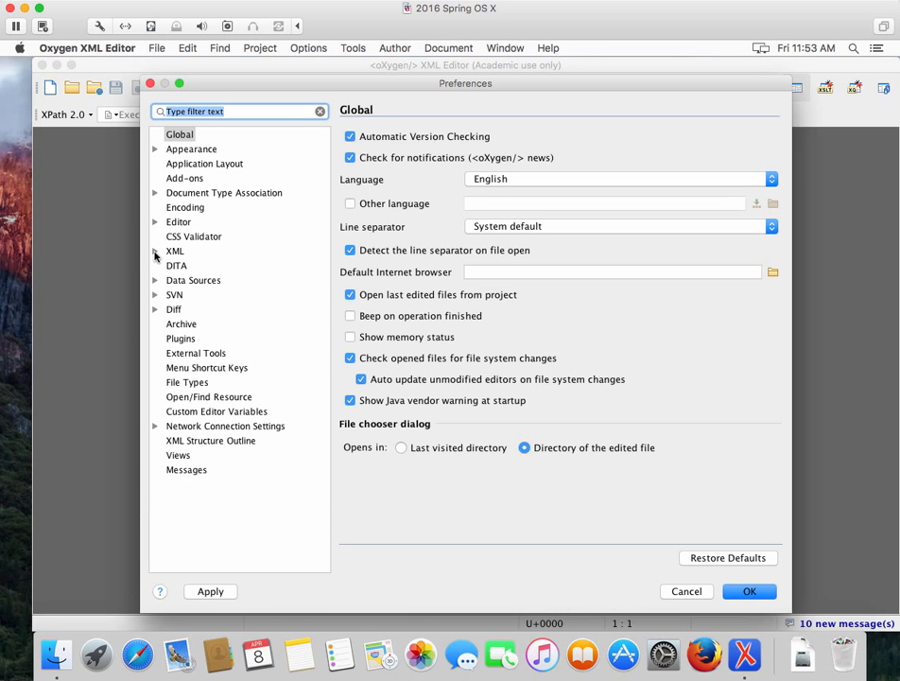
click(155, 252)
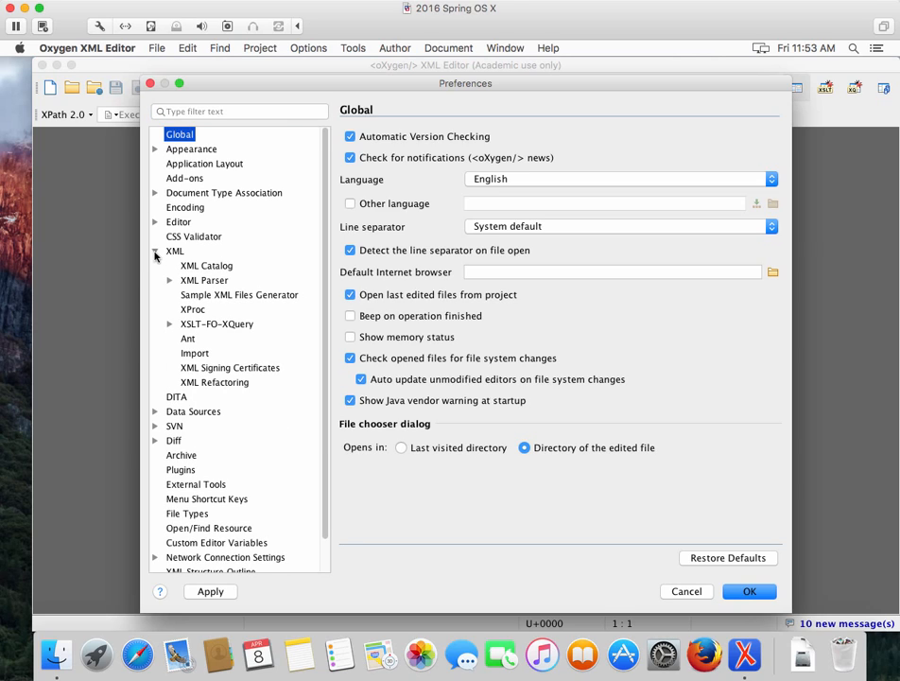
click(171, 324)
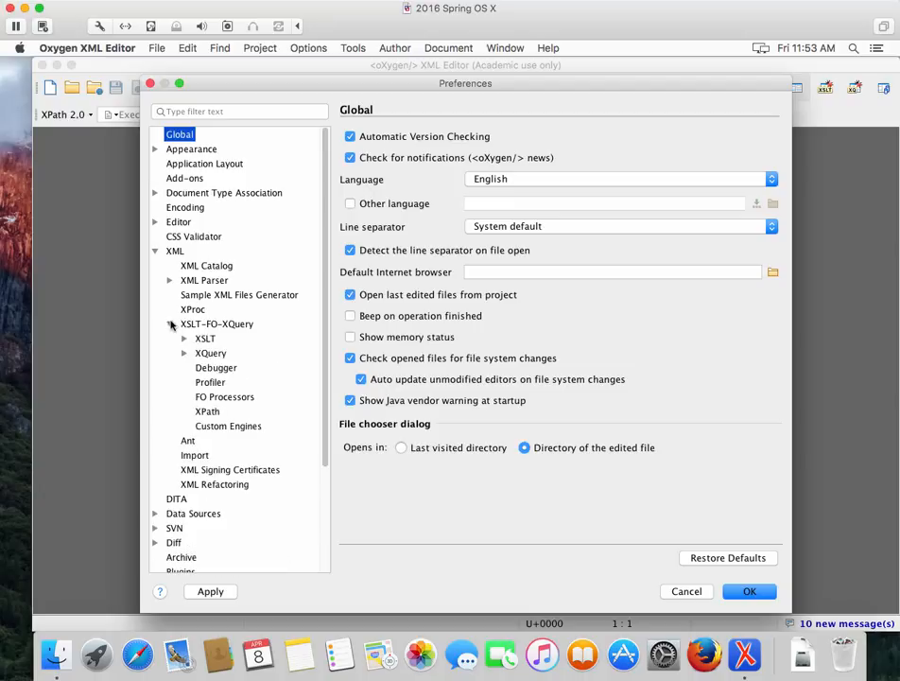
click(208, 400)
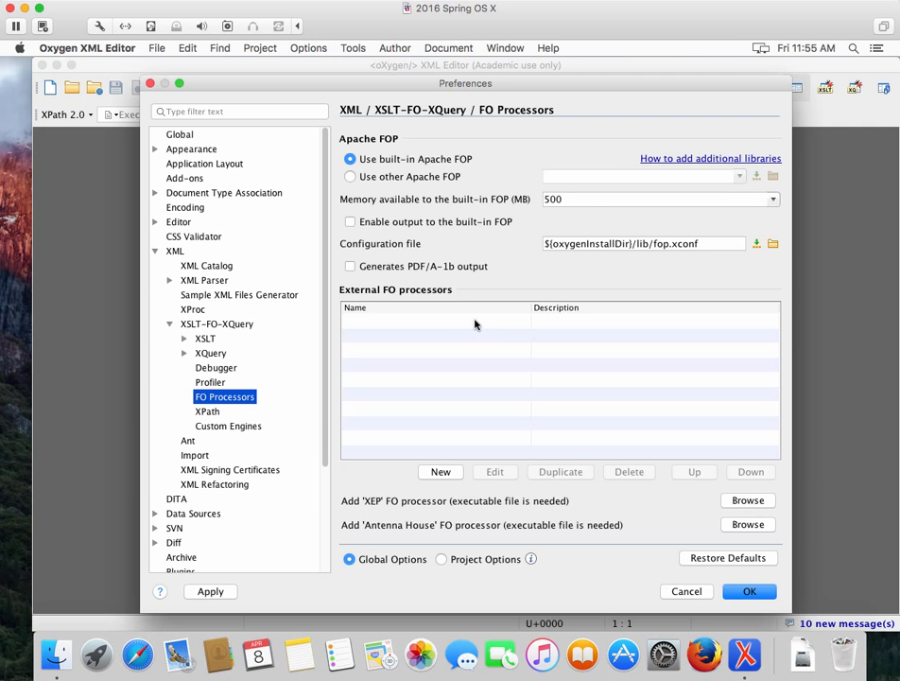
click(681, 593)
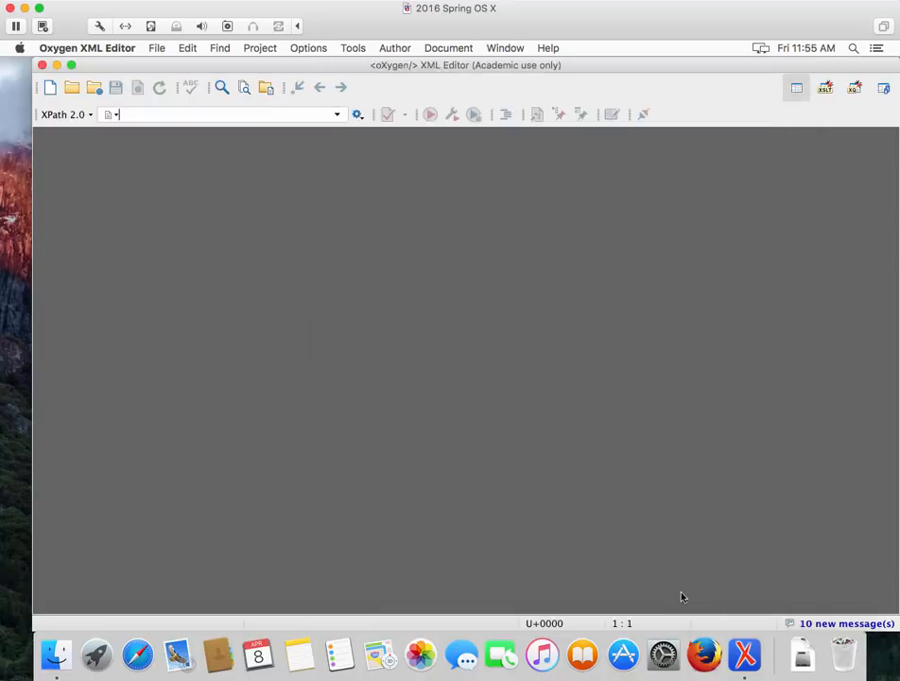
click(42, 65)
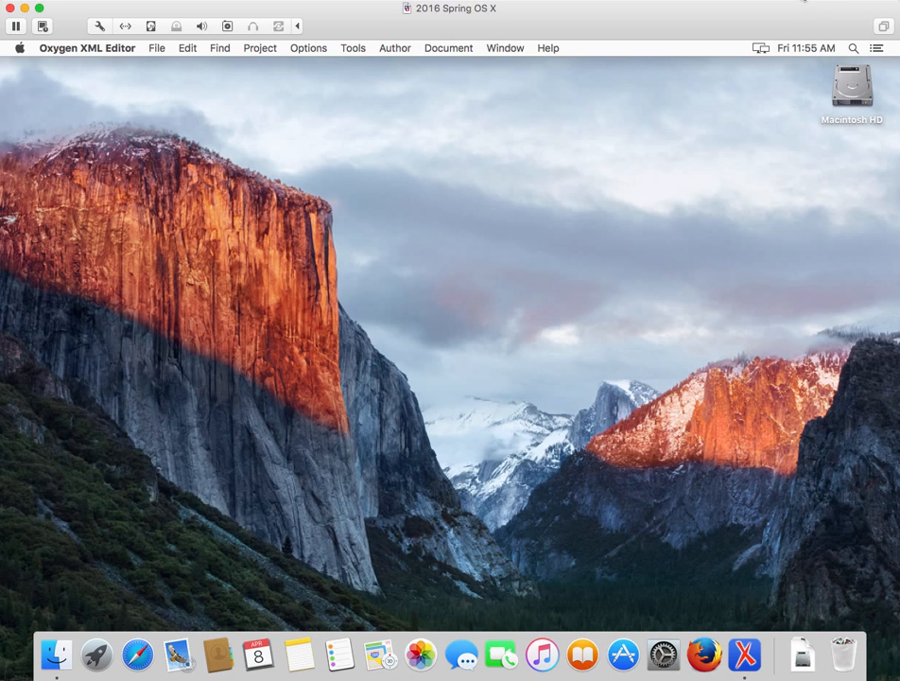
click(802, 1)
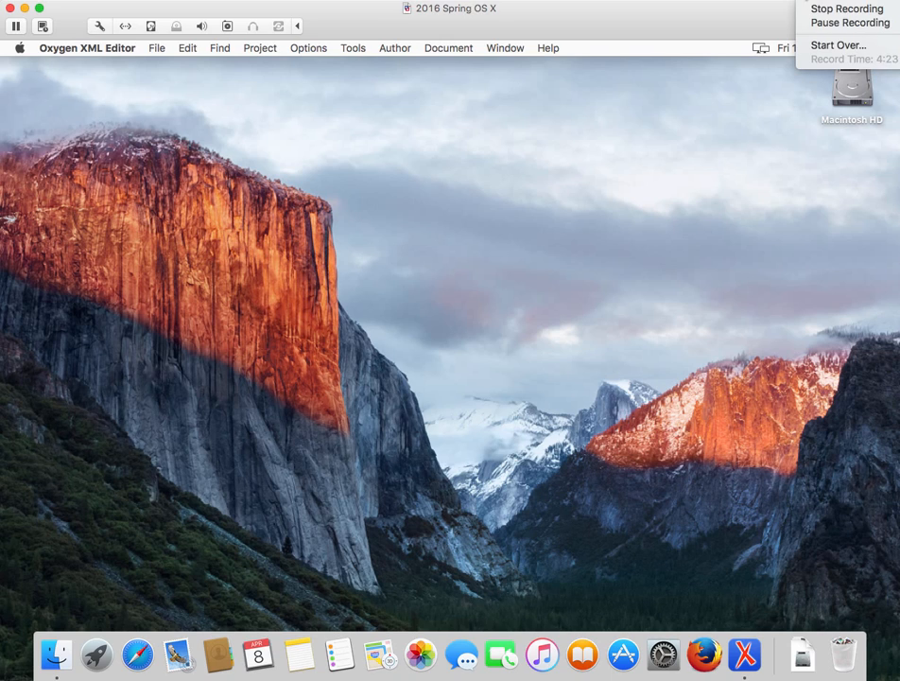
click(831, 22)
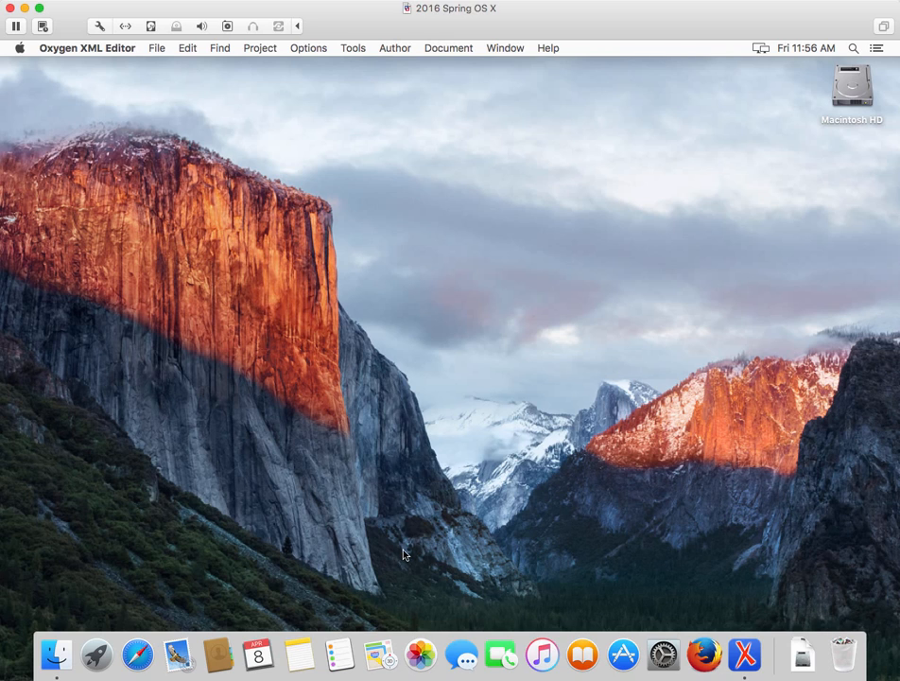
- Switch to Firefox and open the page hp.ligent.net
click(709, 657)
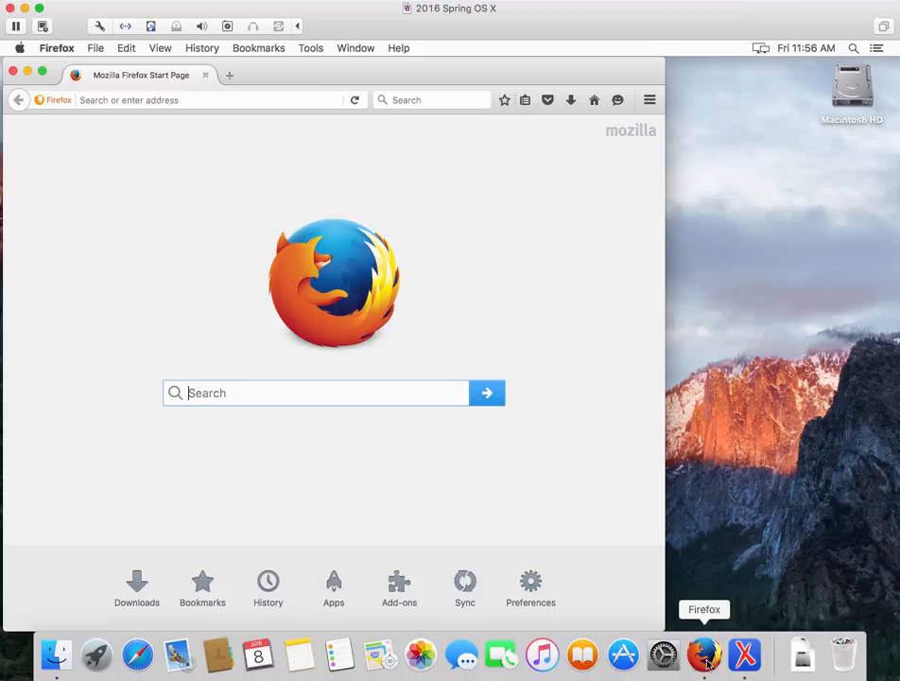
click(183, 102)
text(hp.ligent.net/)
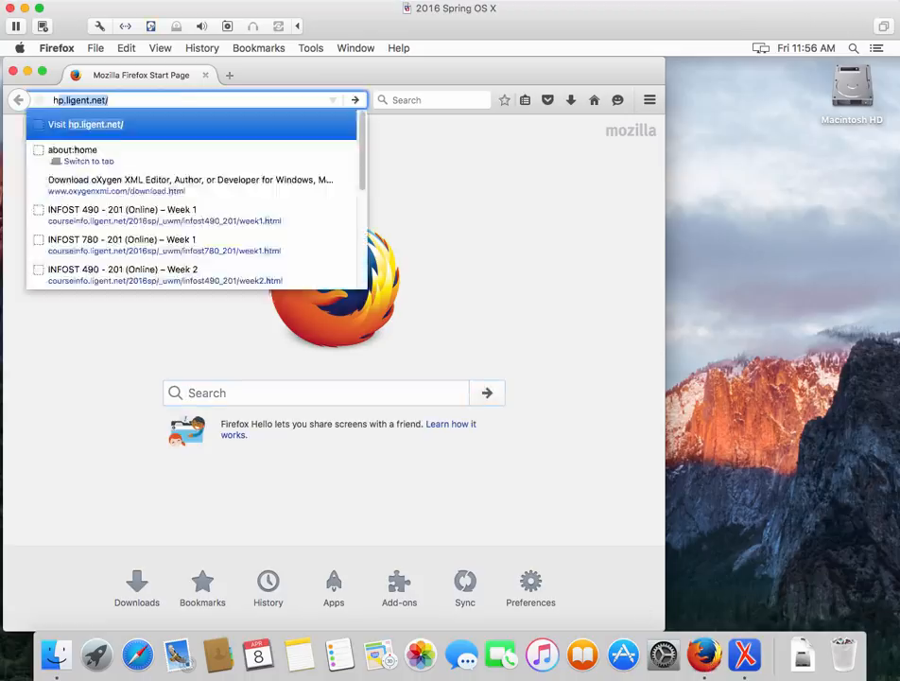
key(Return)
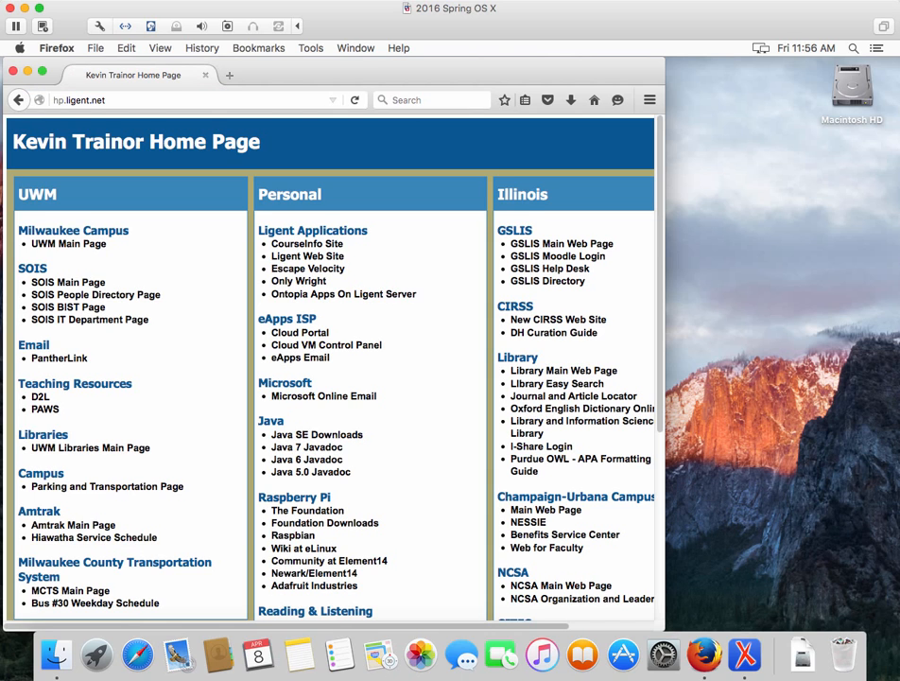
- Open the D2L site from the UWM teaching resources and log in with the prefilled UWM ePanther account
click(38, 397)
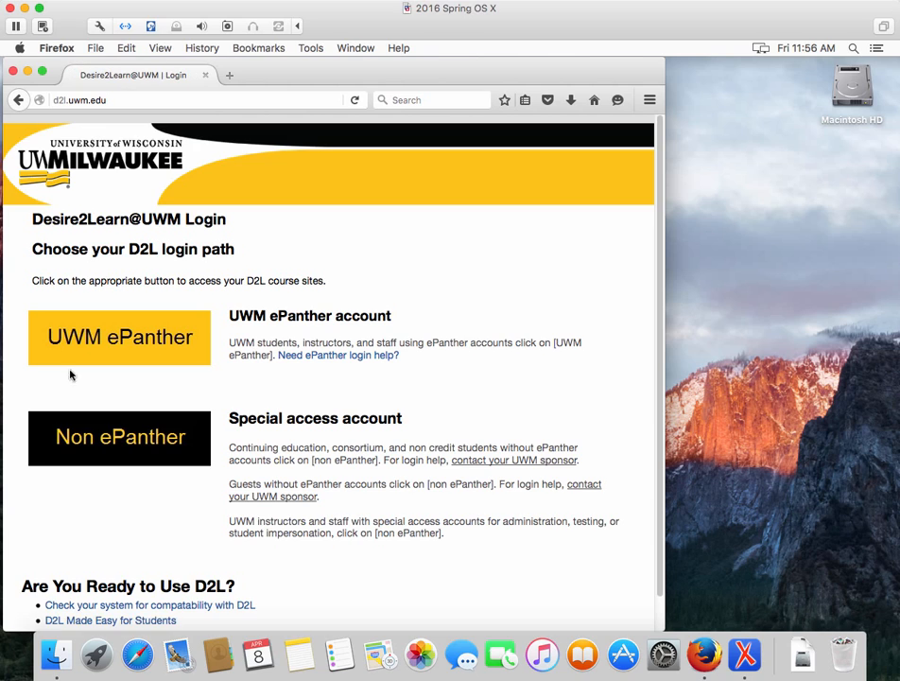
click(112, 340)
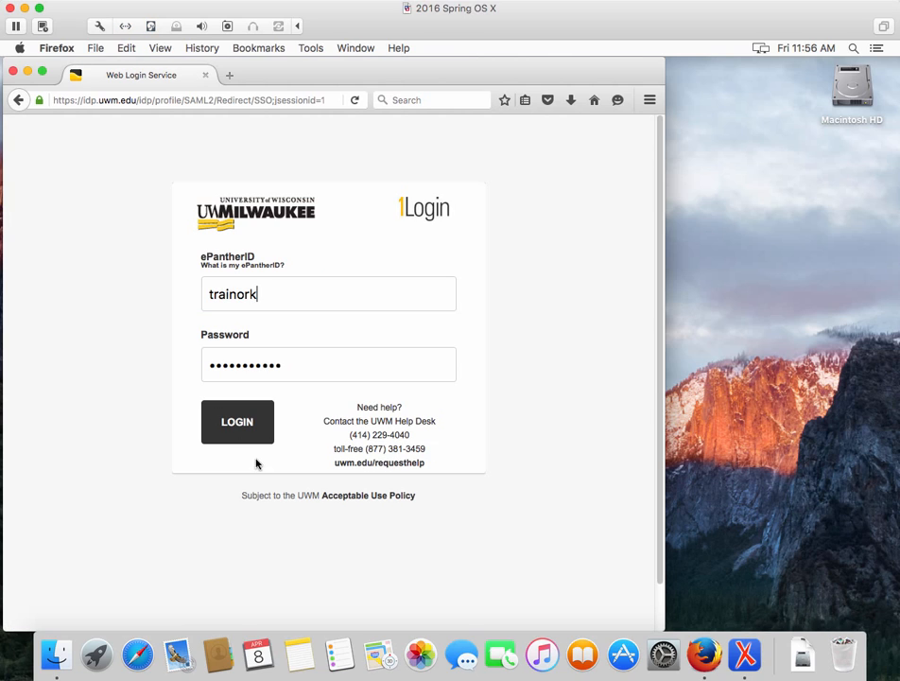
click(237, 422)
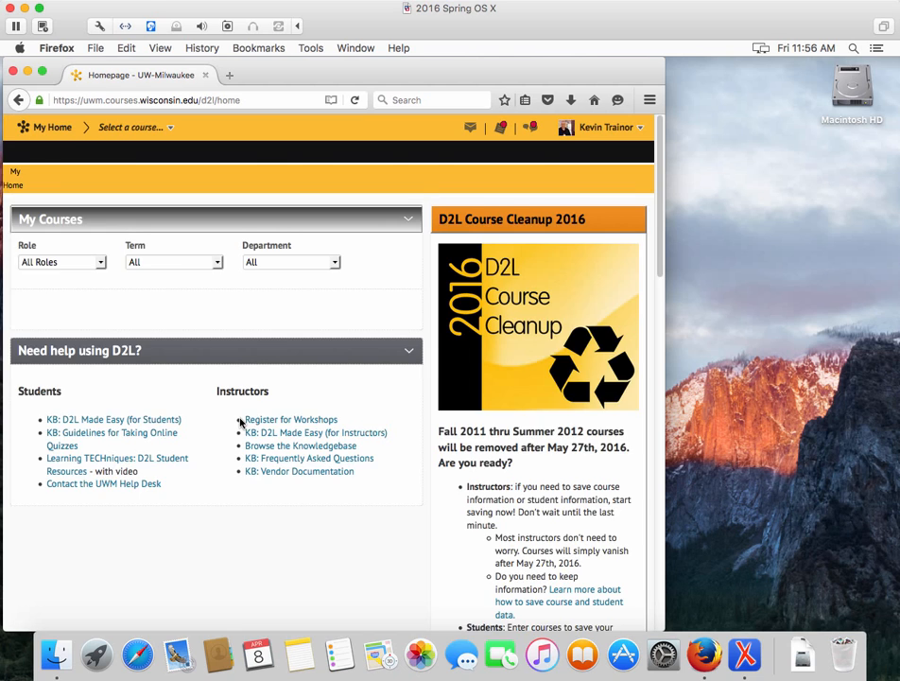
- Open the XML for Libraries course and show its RenderX XEP Software content module
scroll(245, 448, down, 1)
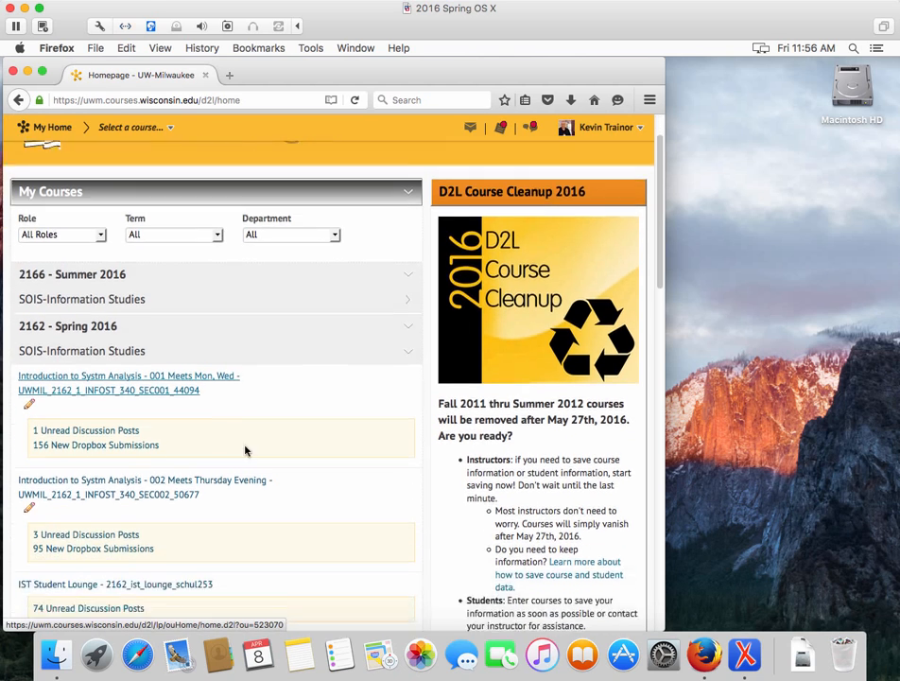
scroll(245, 450, down, 10)
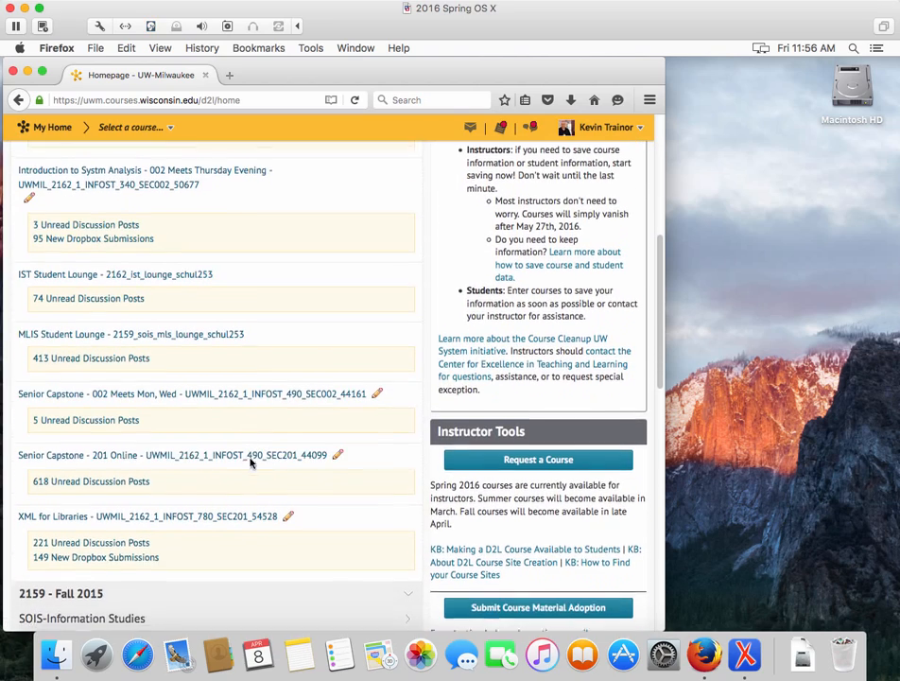
click(131, 516)
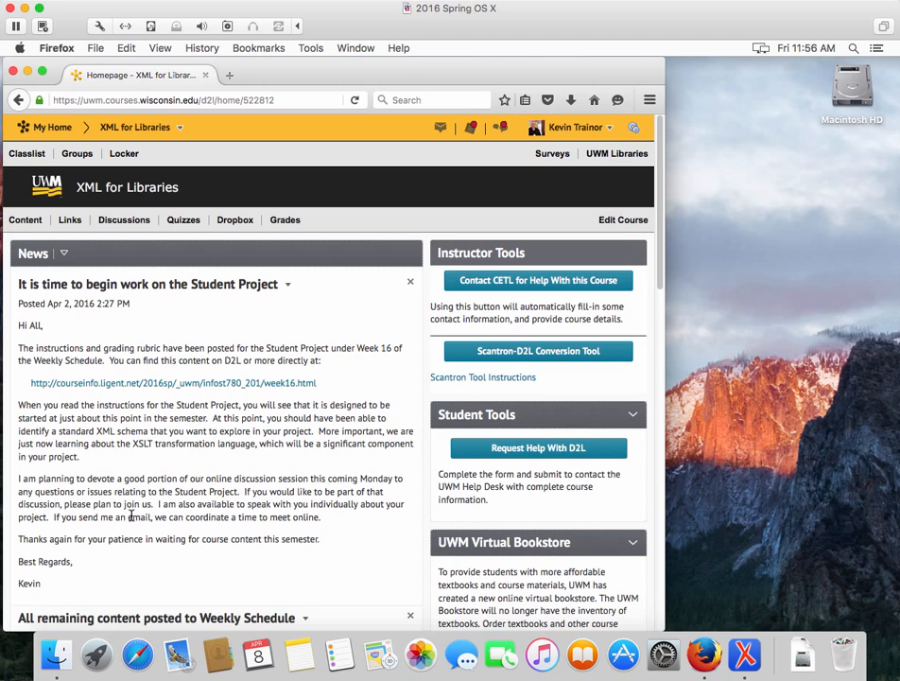
click(18, 224)
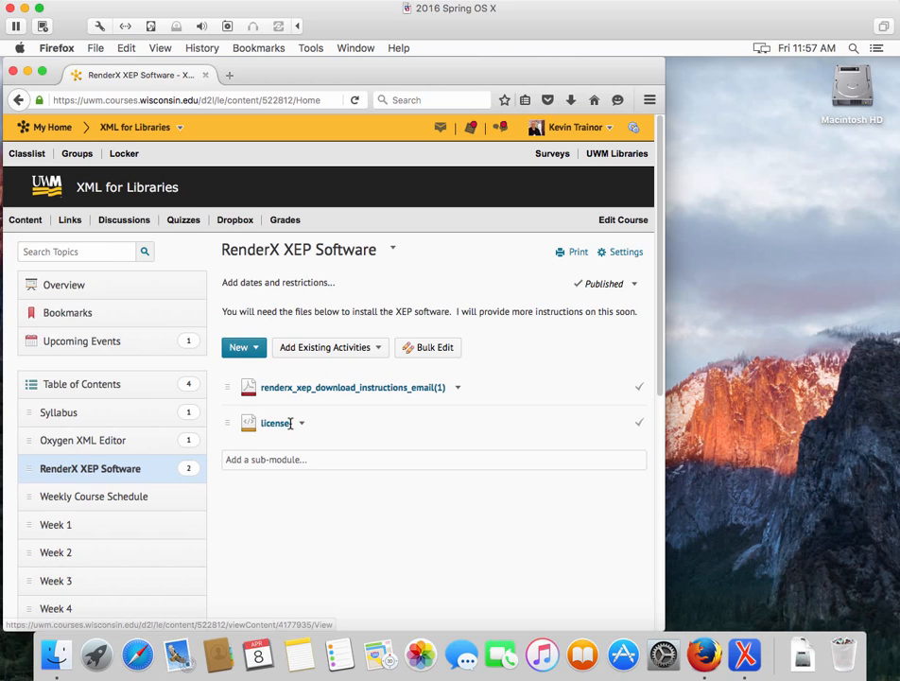
- Download renderx_xep_download_instructions_email(1).pdf from the module, saving it as a file
click(459, 389)
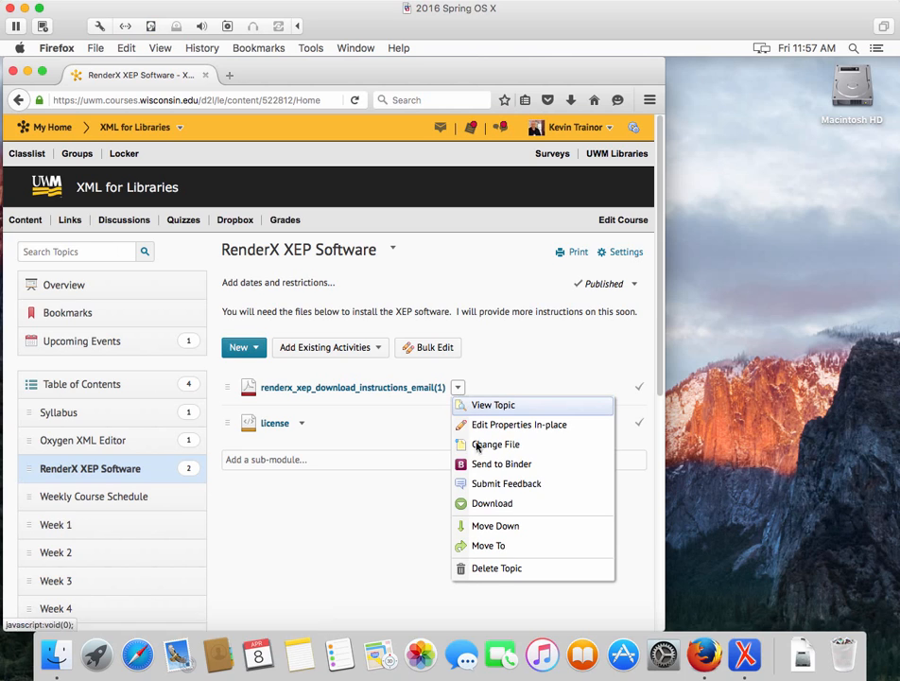
click(485, 506)
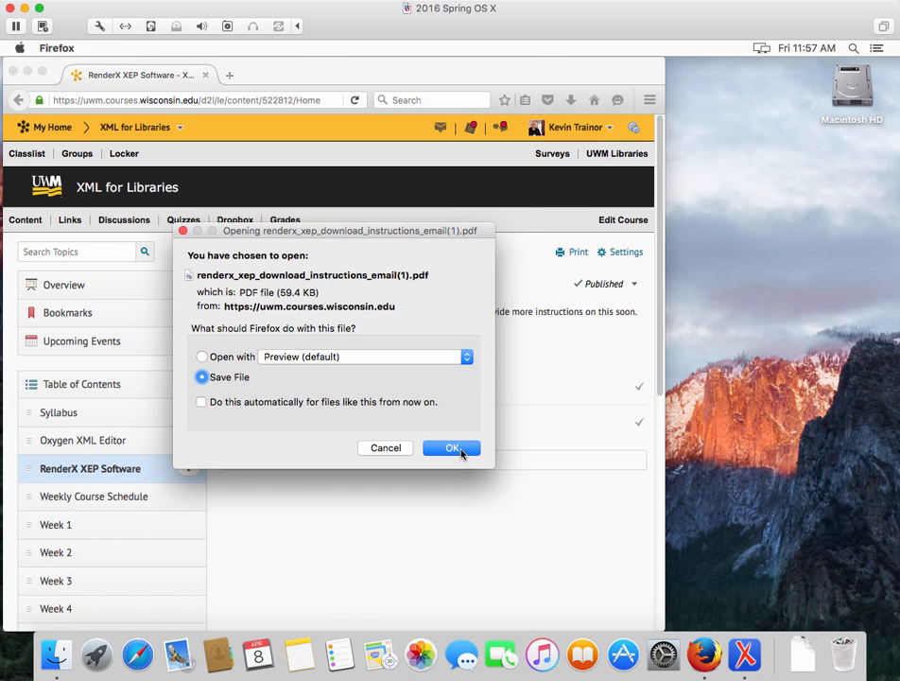
click(455, 449)
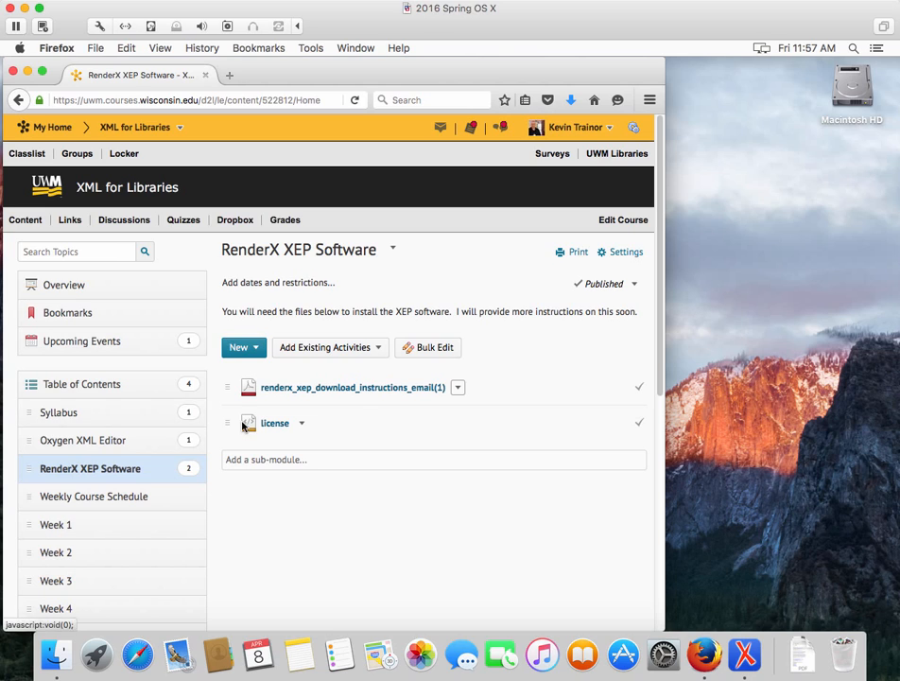
- Download license.xml from the module, choosing to save the file instead of opening it in Oxygen XML Editor
click(301, 425)
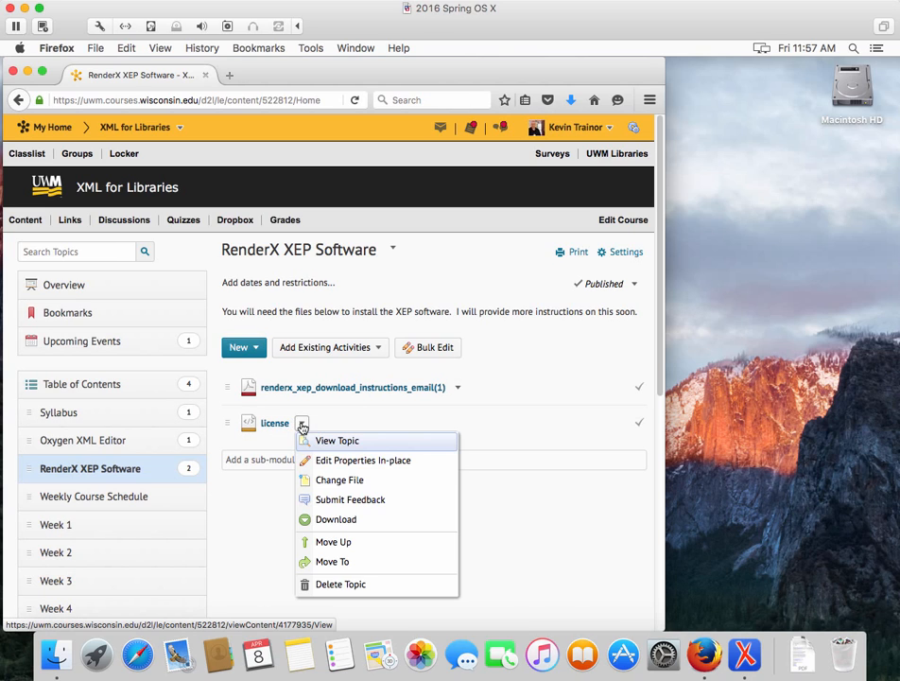
click(330, 522)
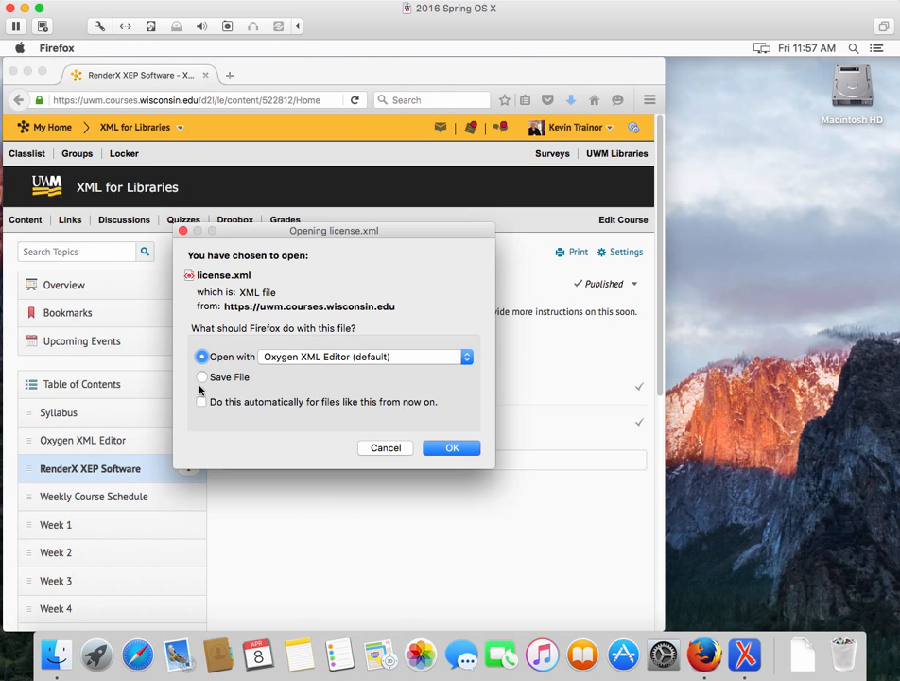
click(201, 378)
click(452, 448)
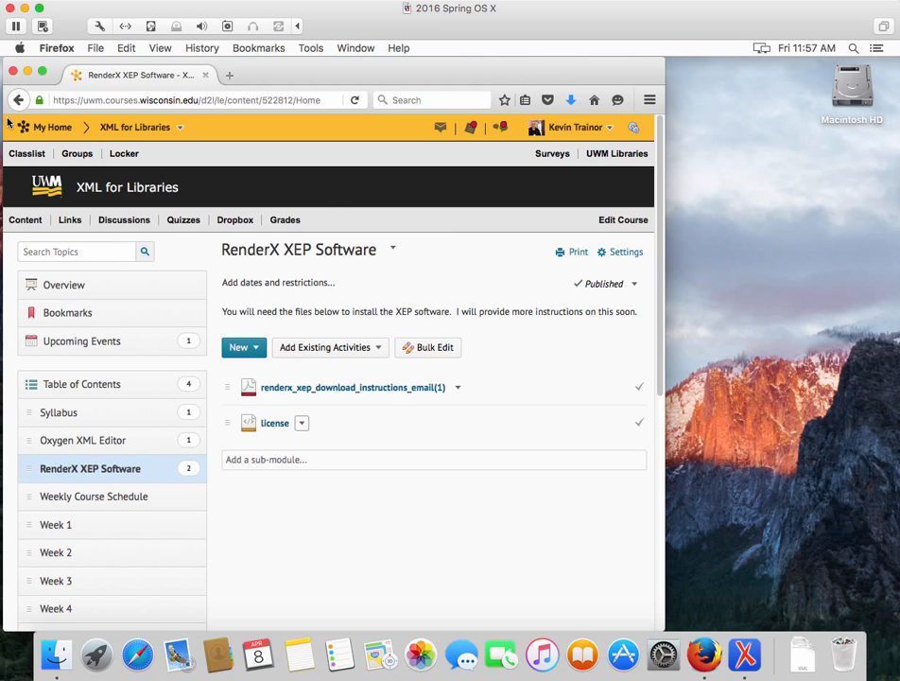
click(202, 102)
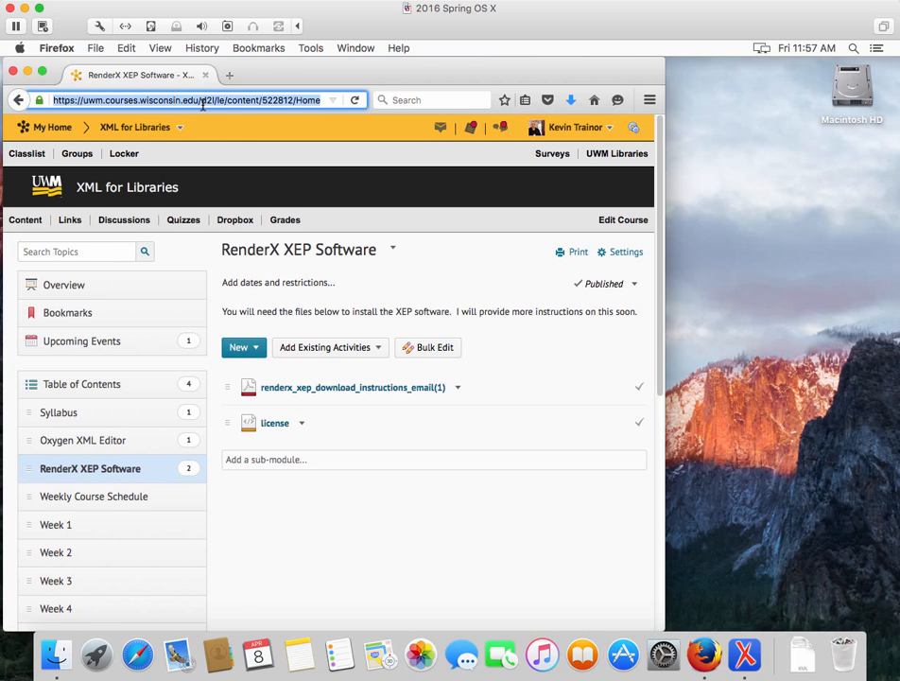
text(re)
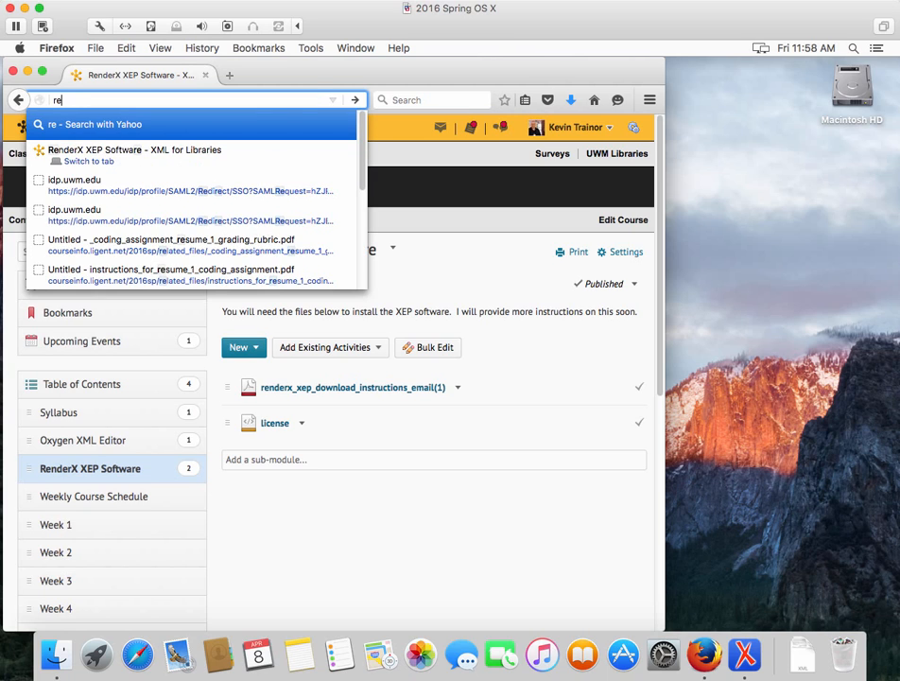
text(nderx)
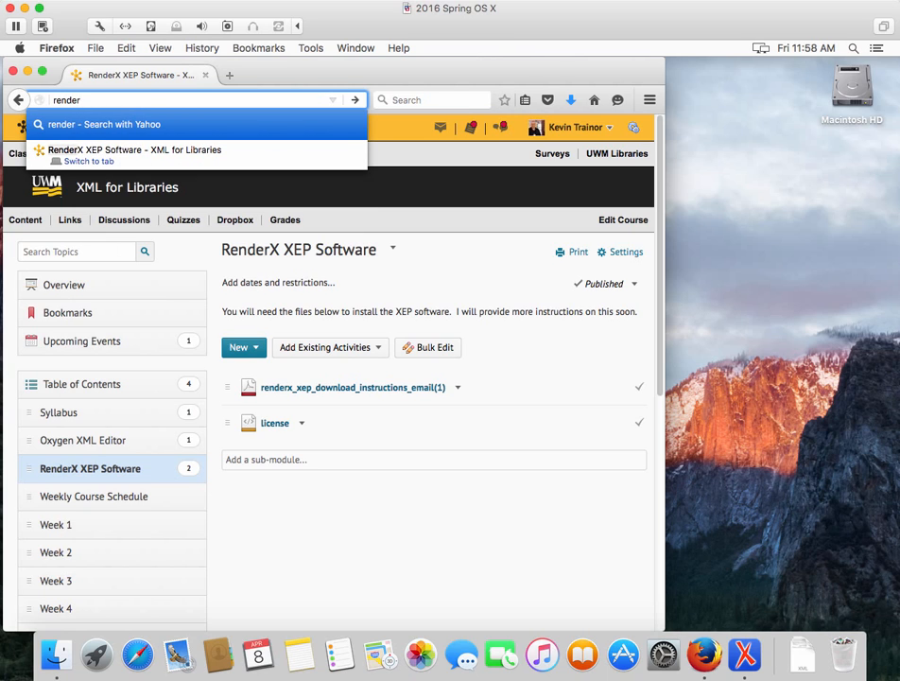
text(xom)
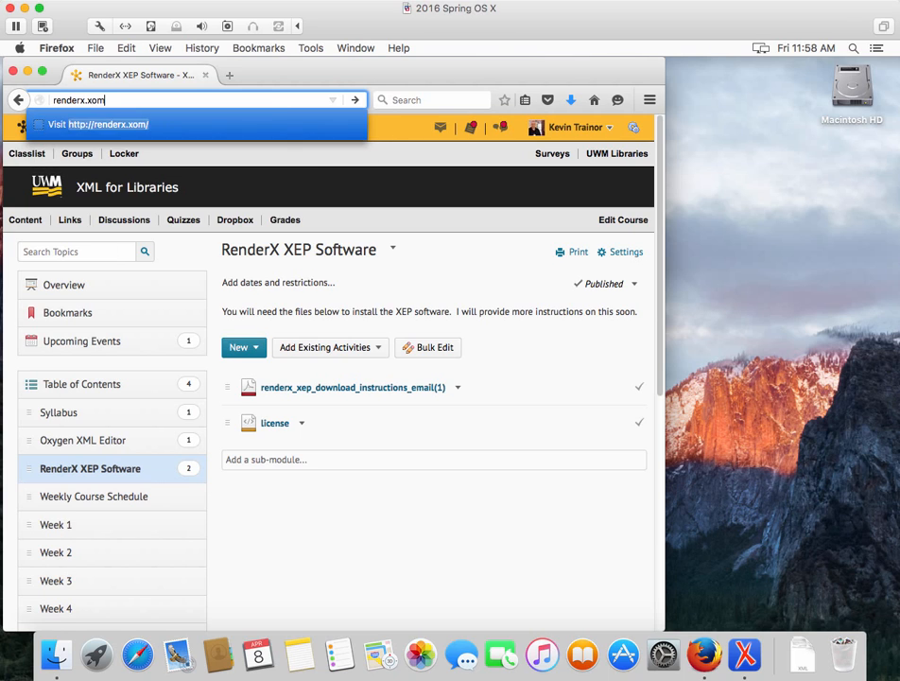
key(Return)
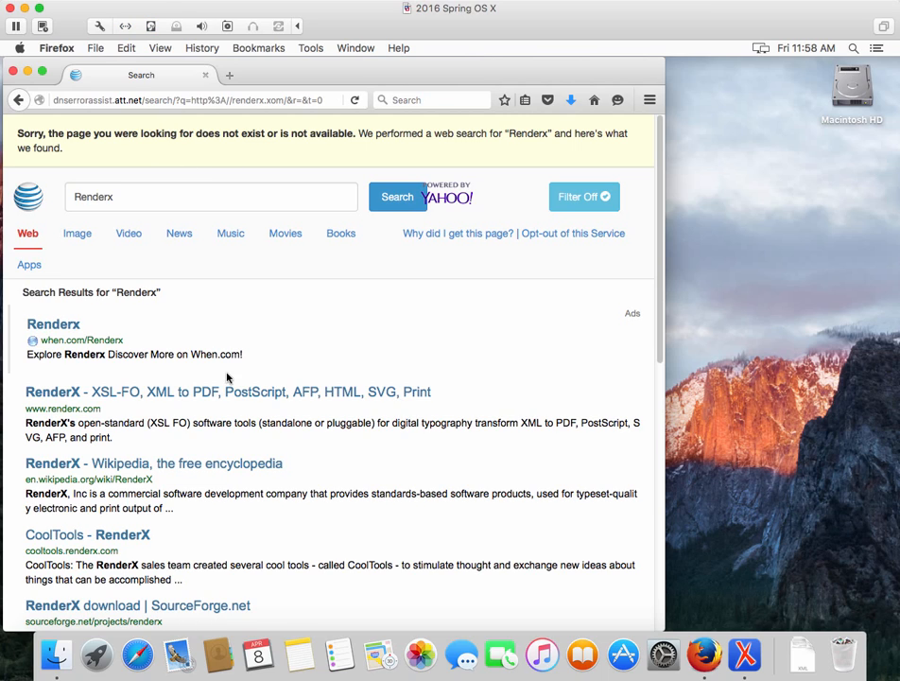
click(148, 398)
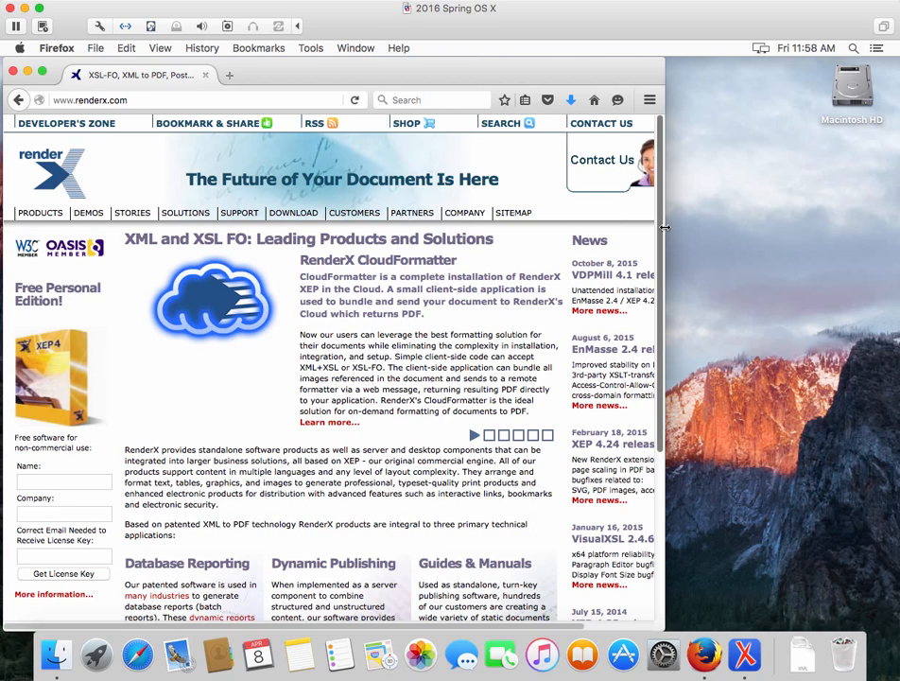
- Widen the browser window, open the RenderX Support page and review its documentation, product manuals and mailing lists
drag(665, 226, 850, 230)
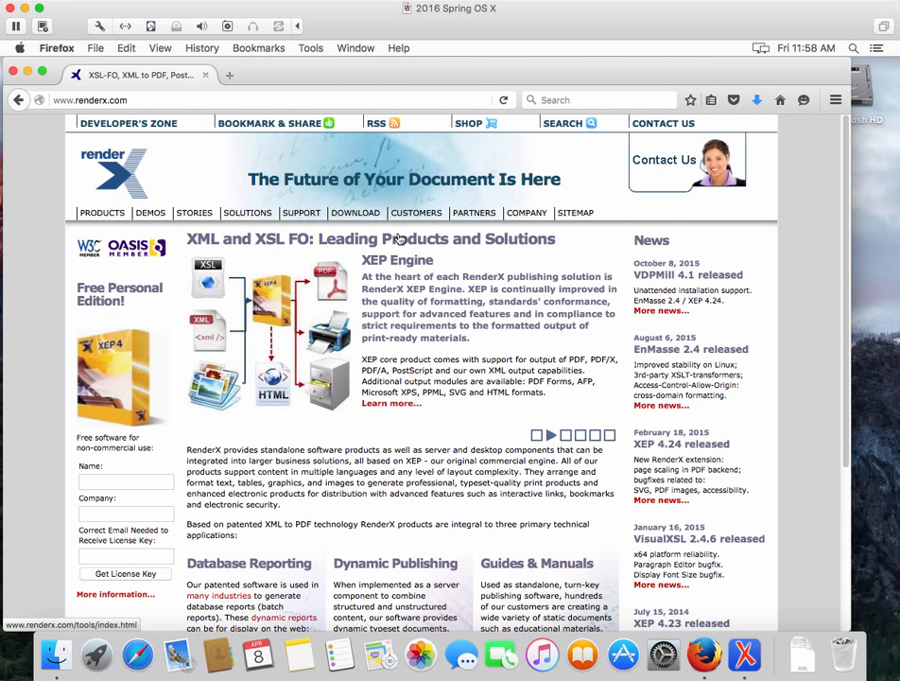
click(297, 211)
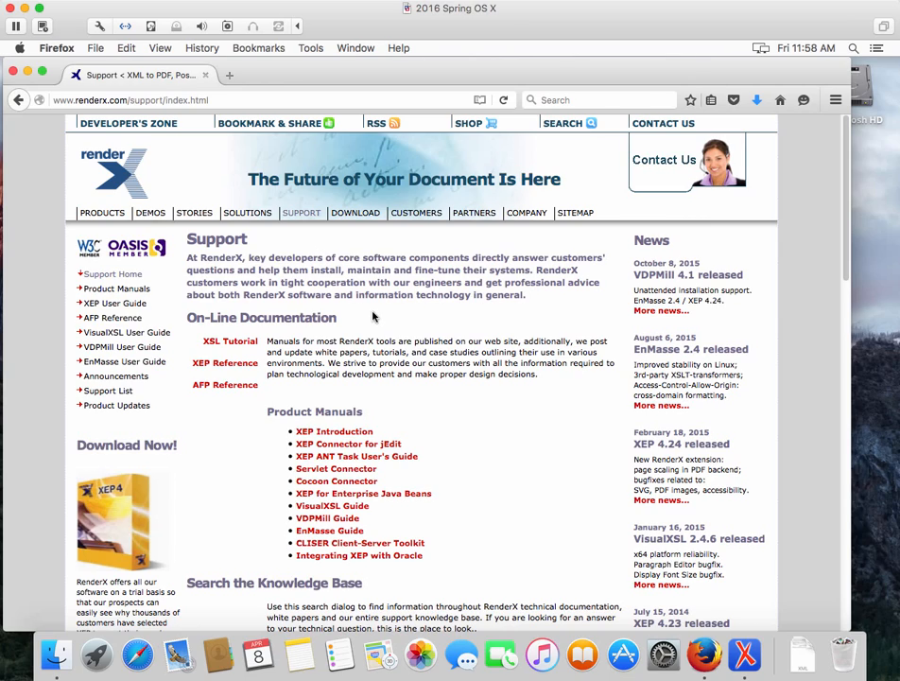
scroll(382, 338, down, 2)
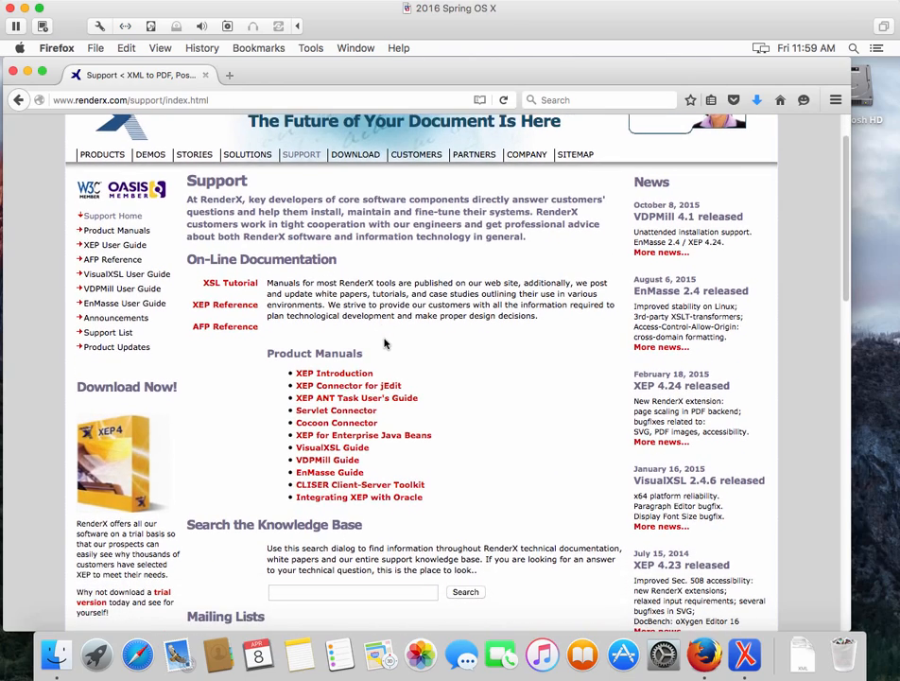
scroll(385, 343, down, 4)
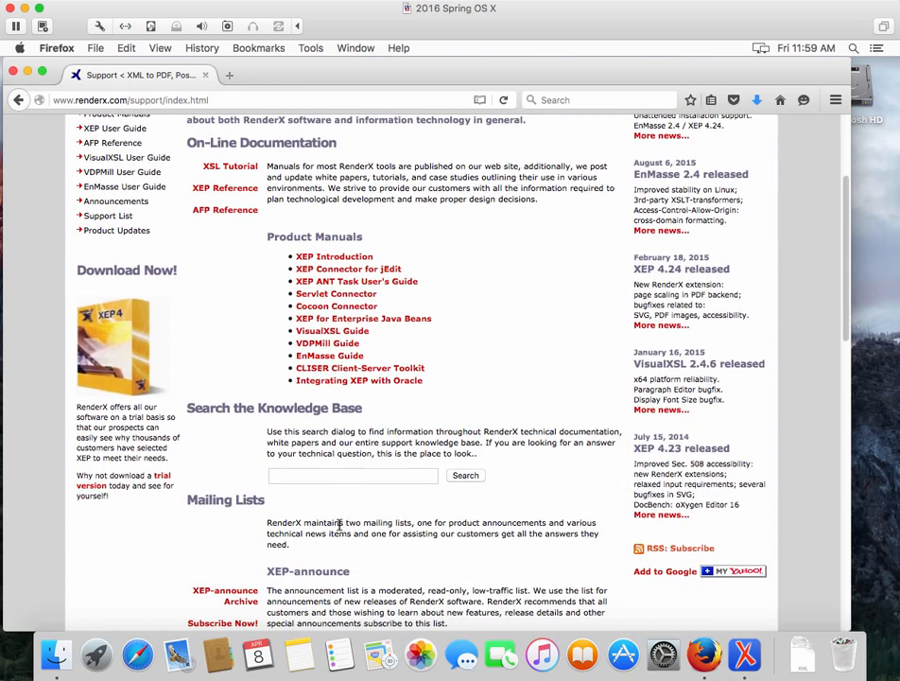
scroll(340, 525, down, 3)
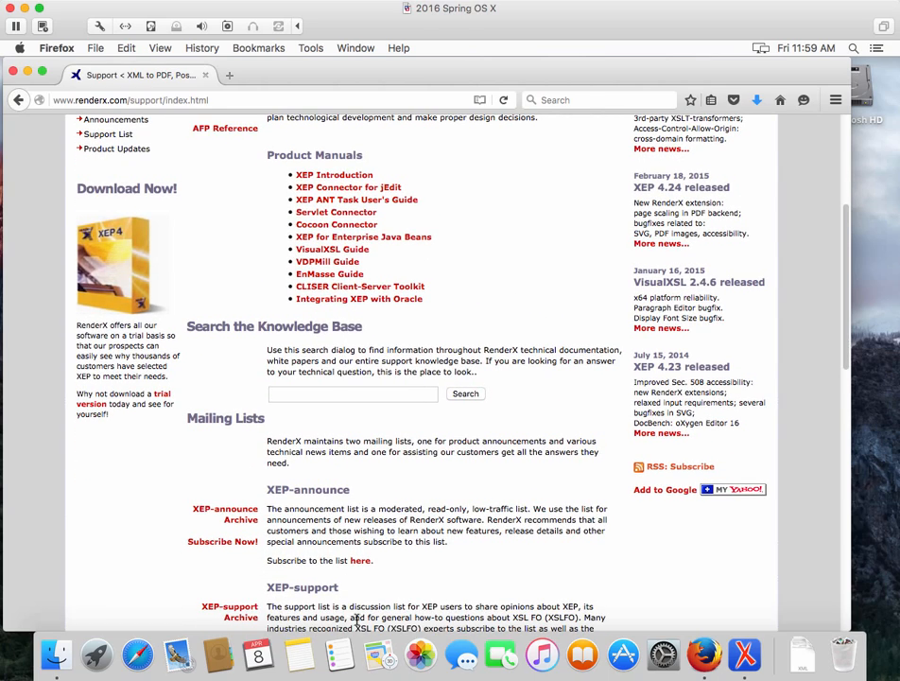
scroll(271, 479, down, 3)
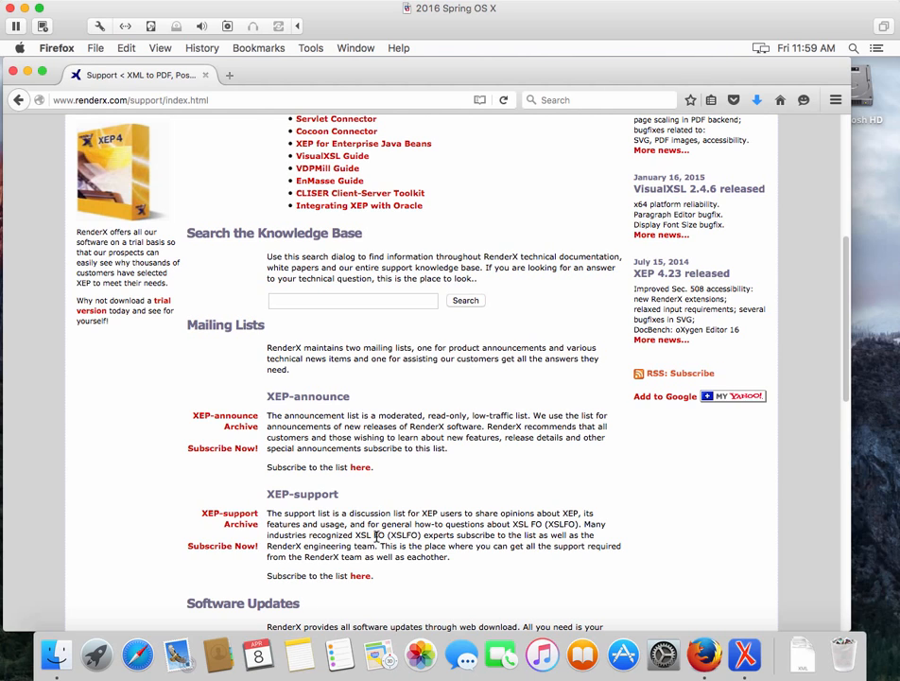
scroll(369, 539, up, 3)
scroll(363, 534, up, 2)
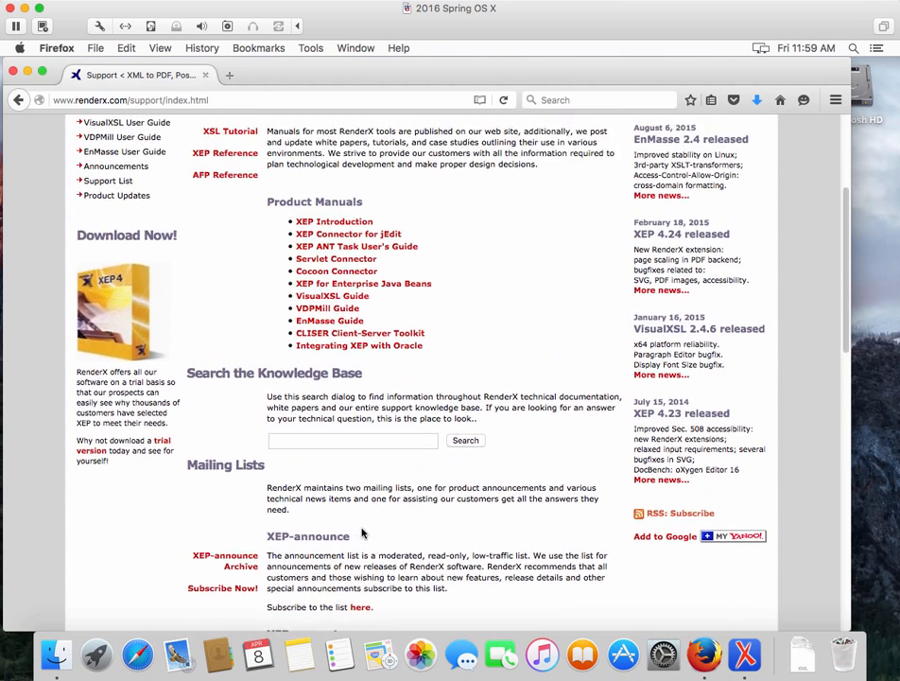
scroll(362, 534, up, 5)
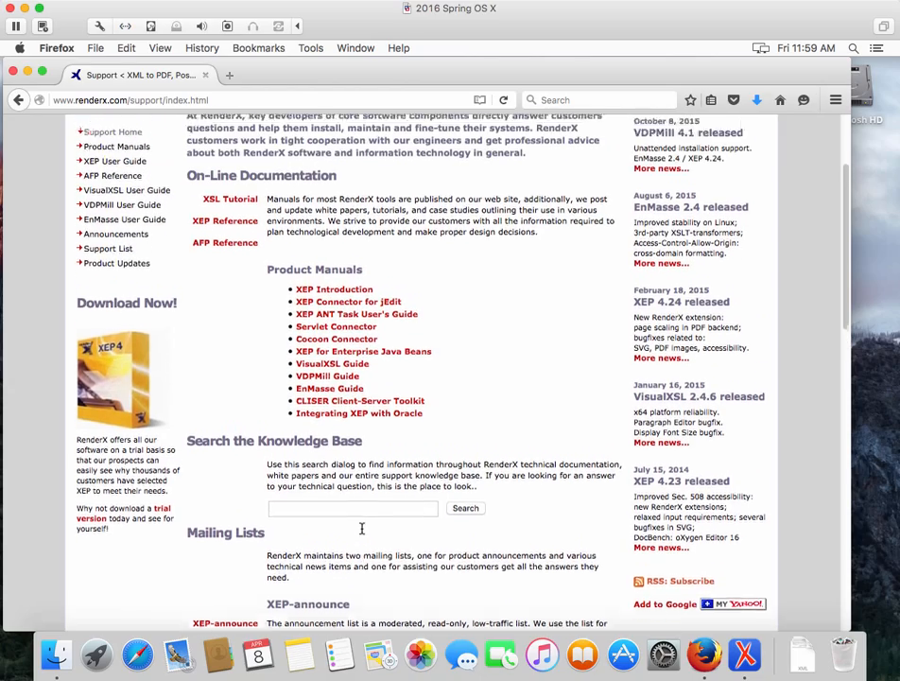
scroll(362, 529, up, 2)
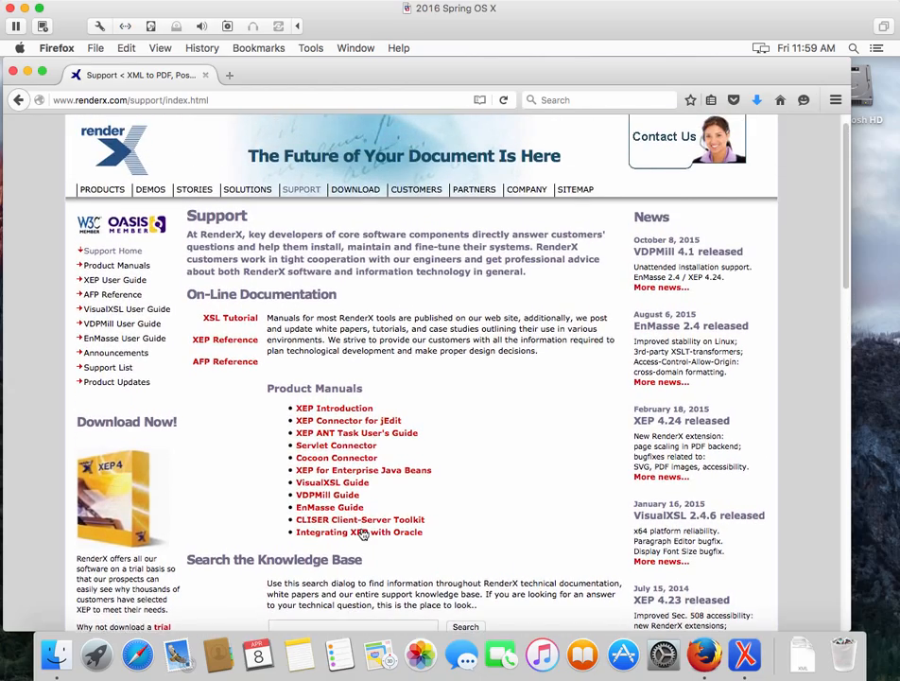
- Open the RenderX Download page, look over the software download request form and close the browser window
click(343, 191)
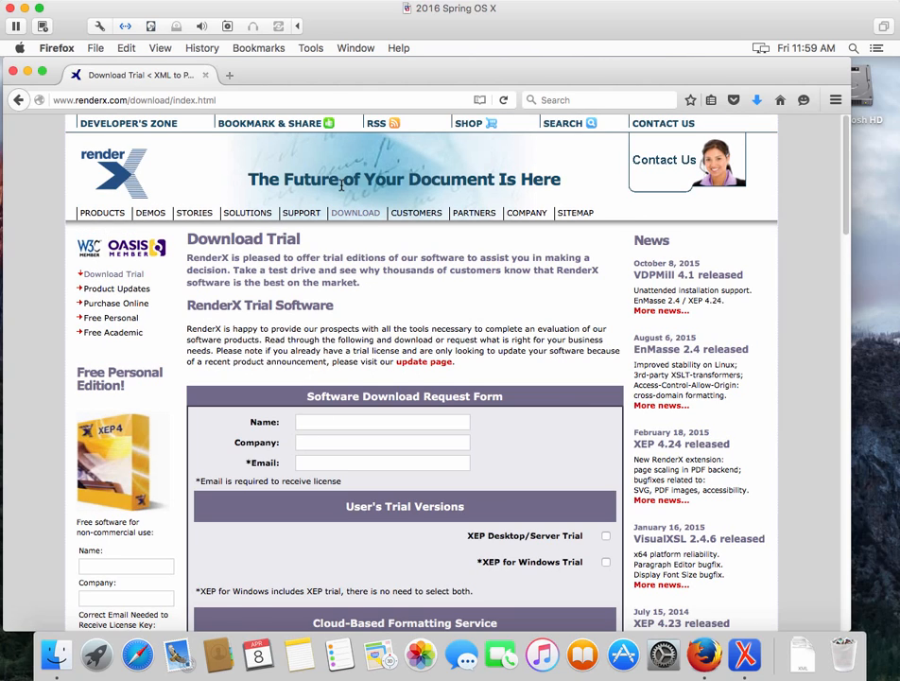
scroll(476, 324, down, 2)
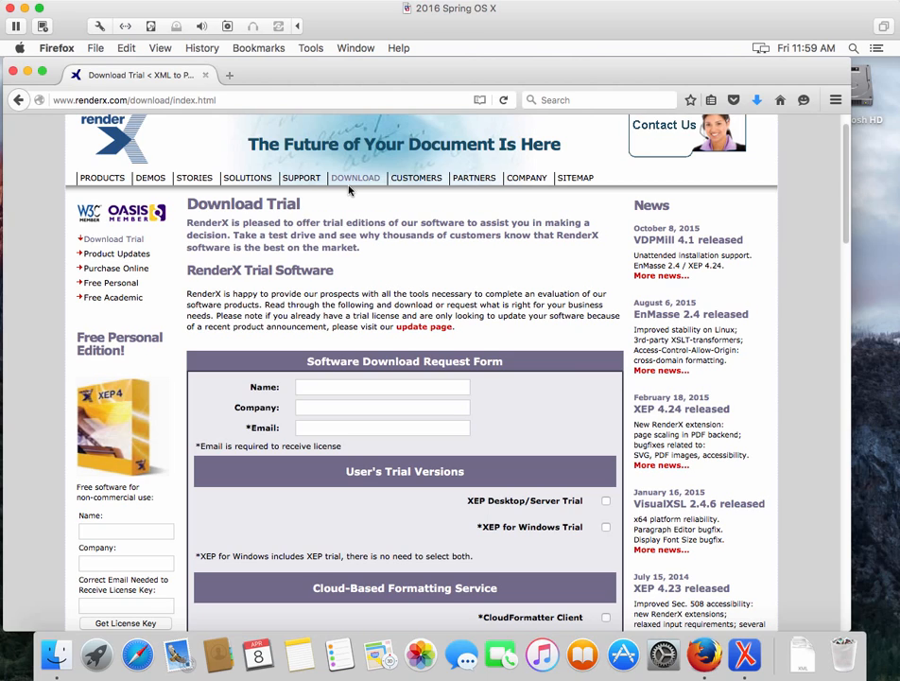
click(12, 73)
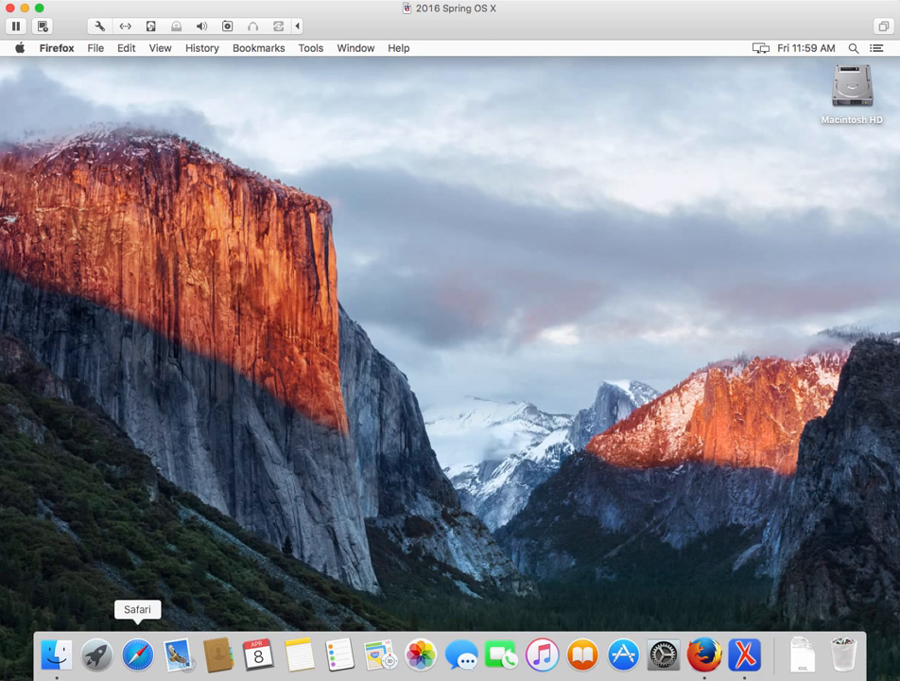
- Show the Downloads folder in Finder with a wider Name column and open renderx_xep_download_instructions_email(1).pdf
click(44, 651)
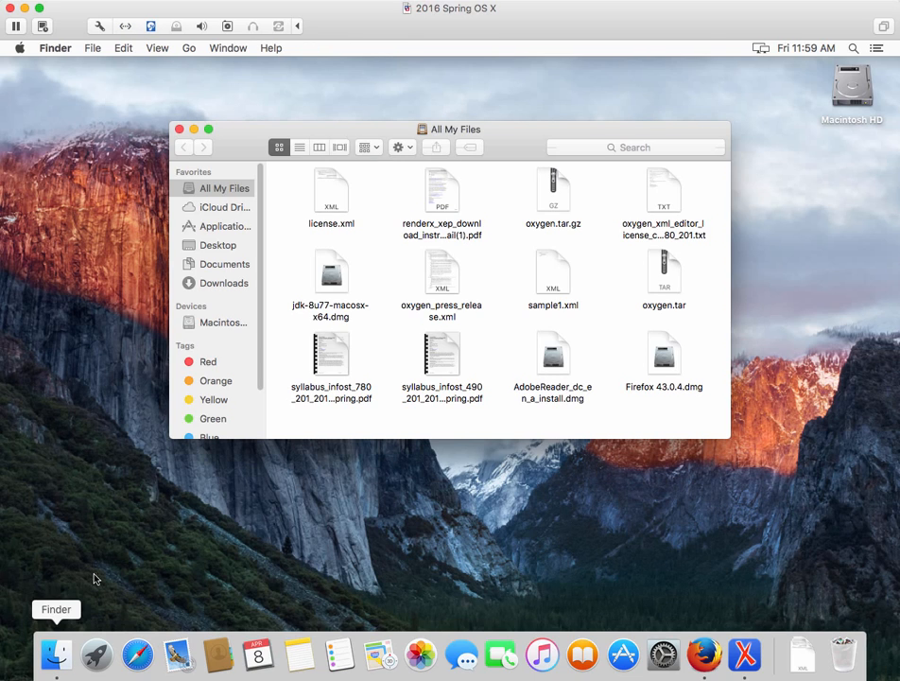
click(213, 284)
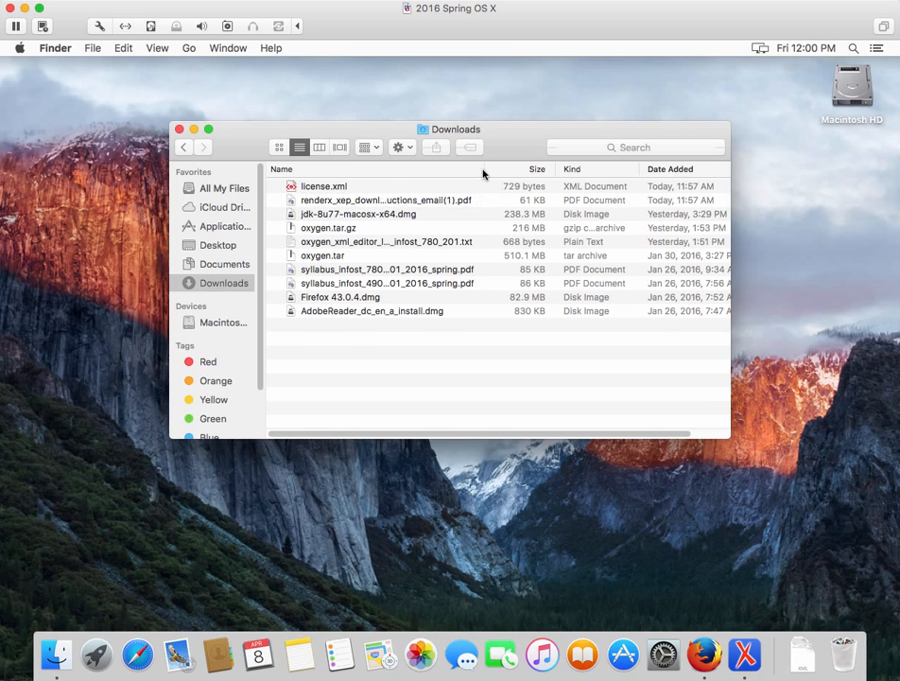
drag(482, 173, 558, 178)
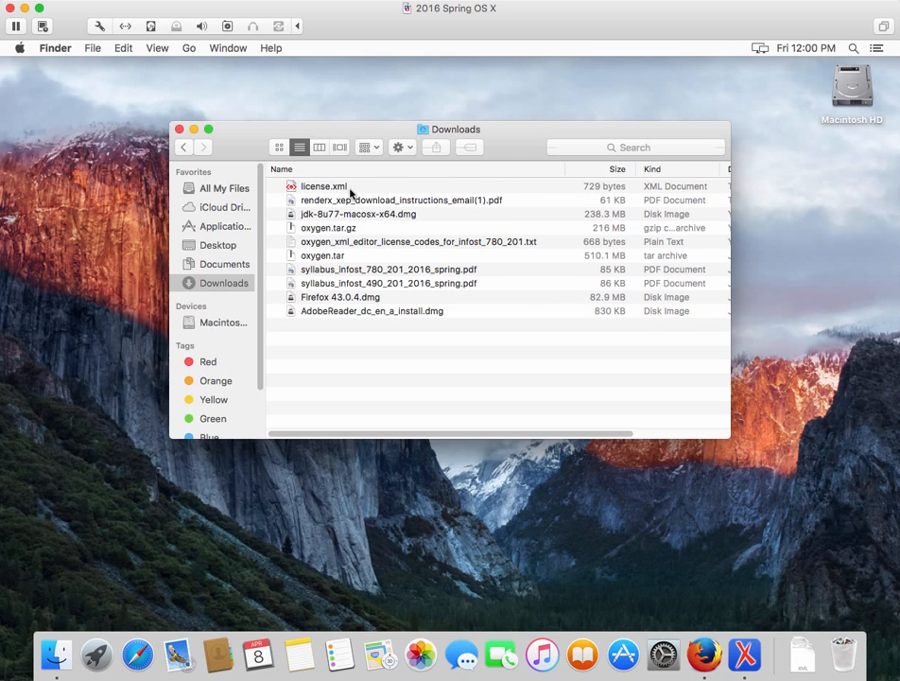
double_click(490, 201)
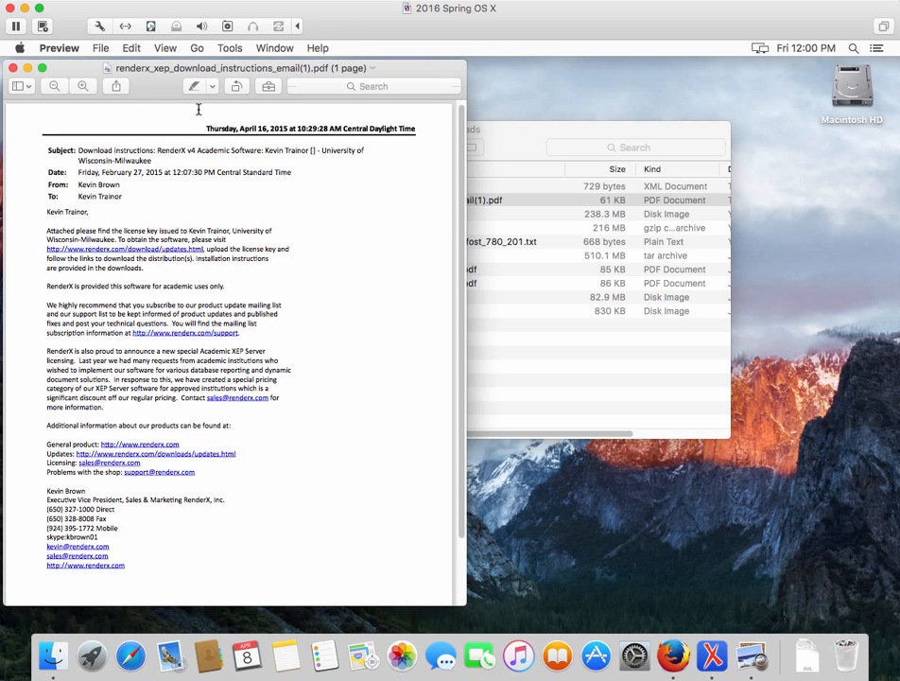
click(82, 87)
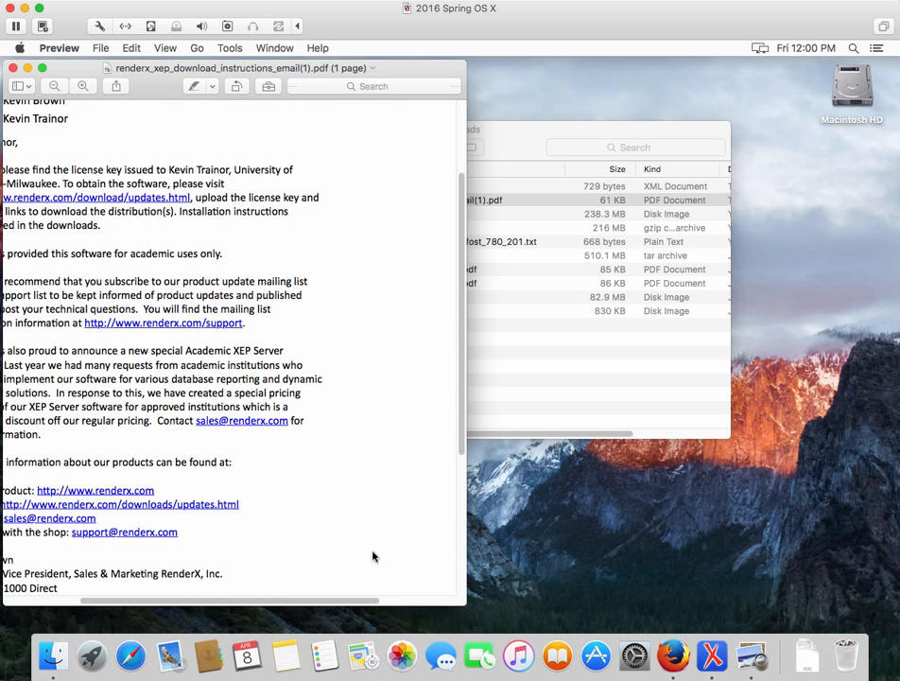
drag(467, 593, 532, 605)
scroll(396, 449, left, 8)
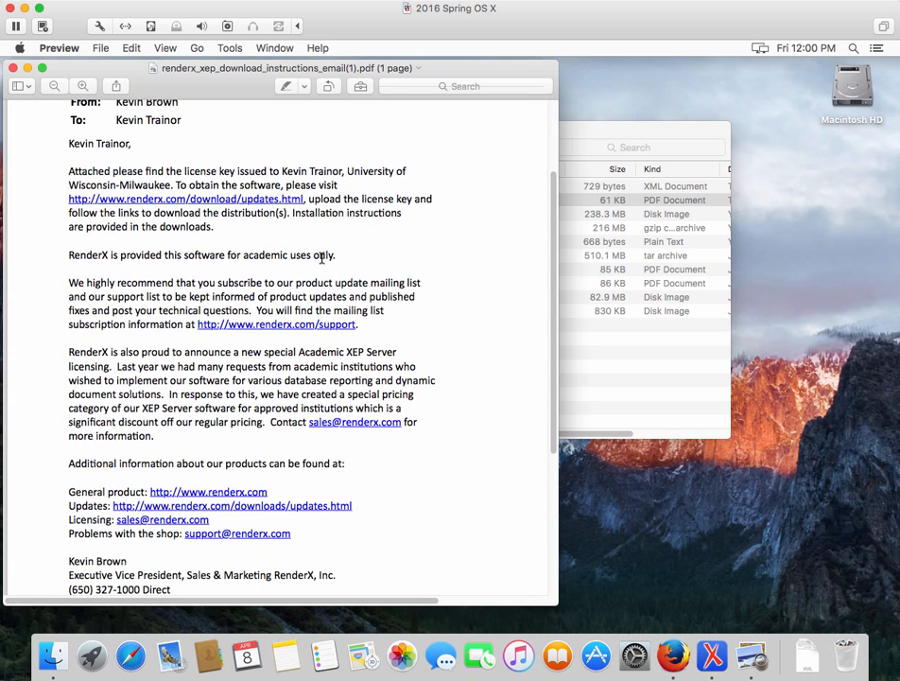
scroll(325, 257, up, 5)
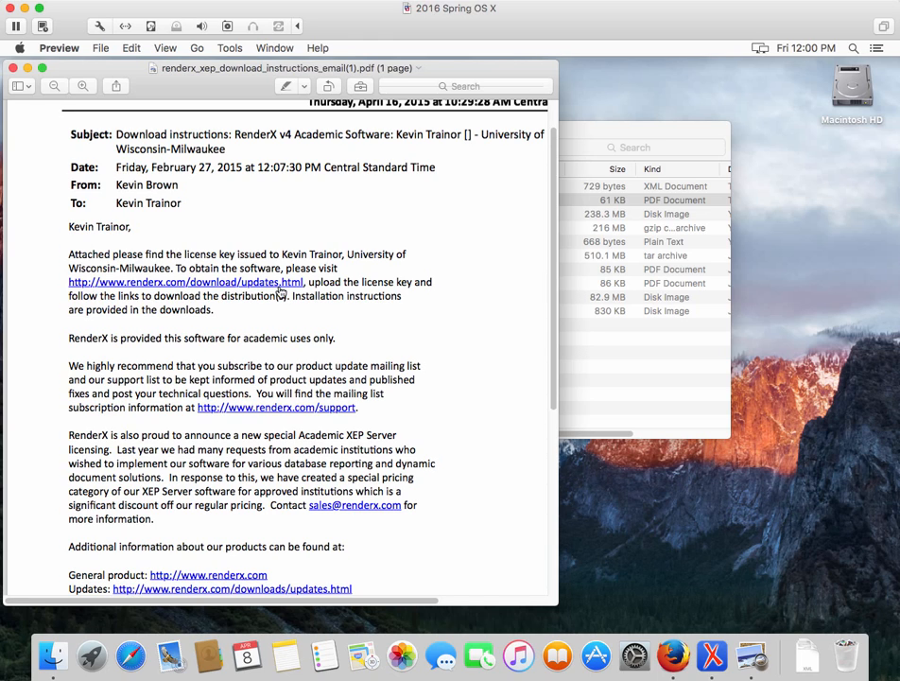
click(255, 287)
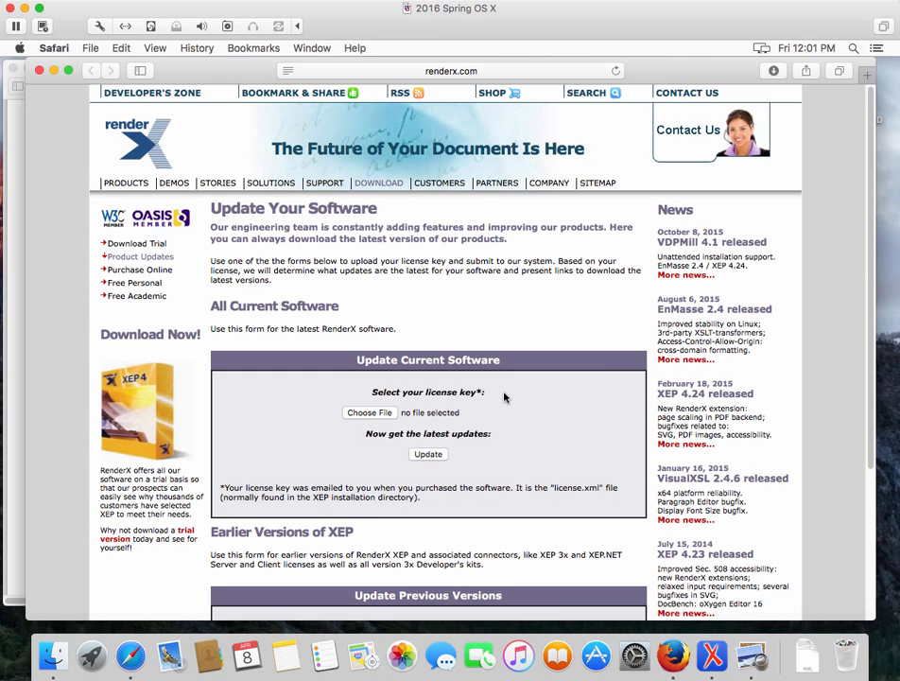
- Select license.xml from Downloads as the license key for current software and submit it to download XEP academic edition
click(371, 414)
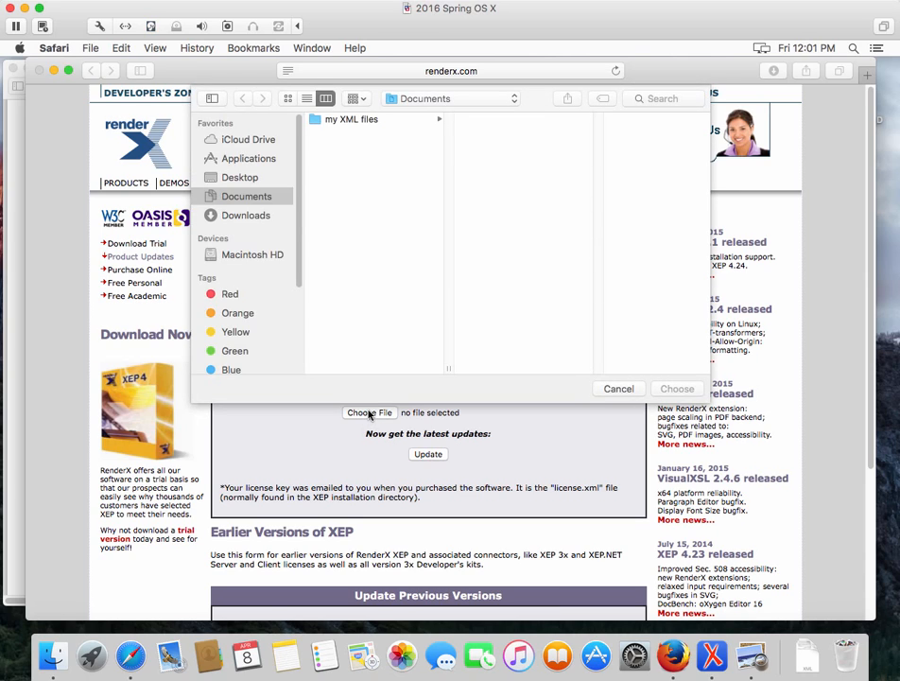
click(247, 216)
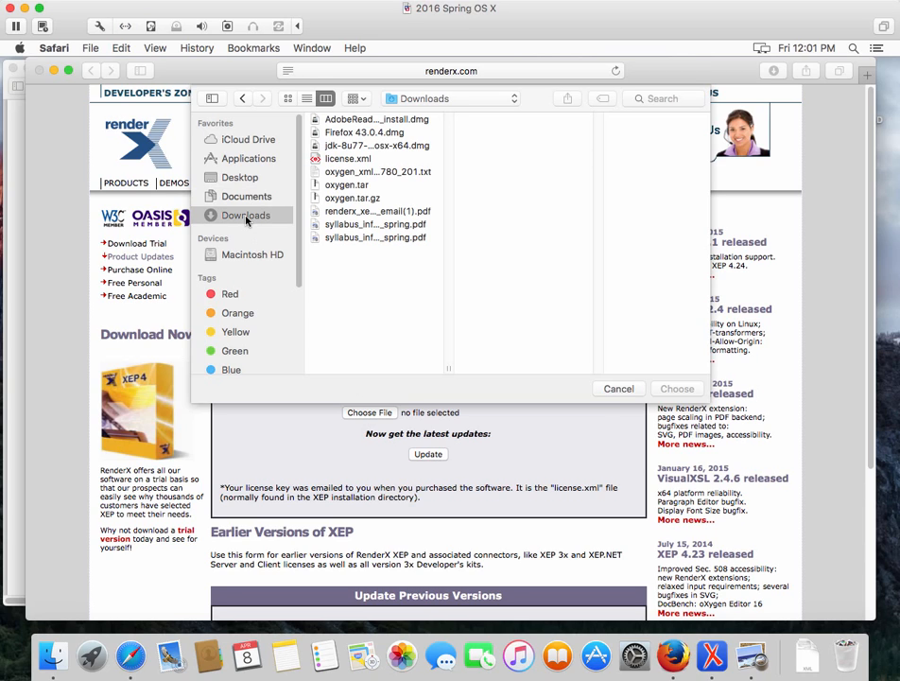
click(333, 160)
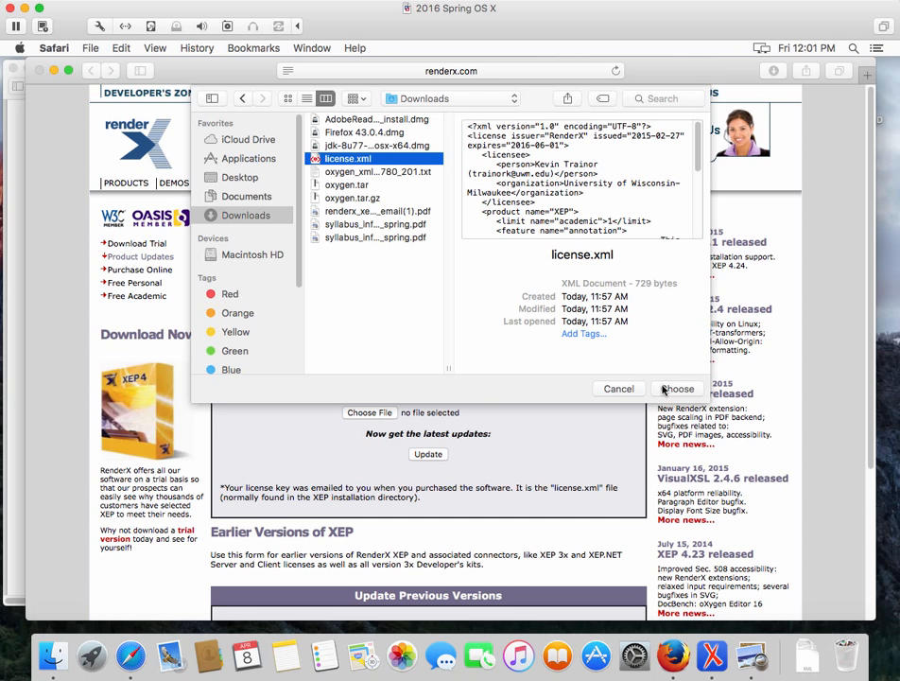
click(674, 388)
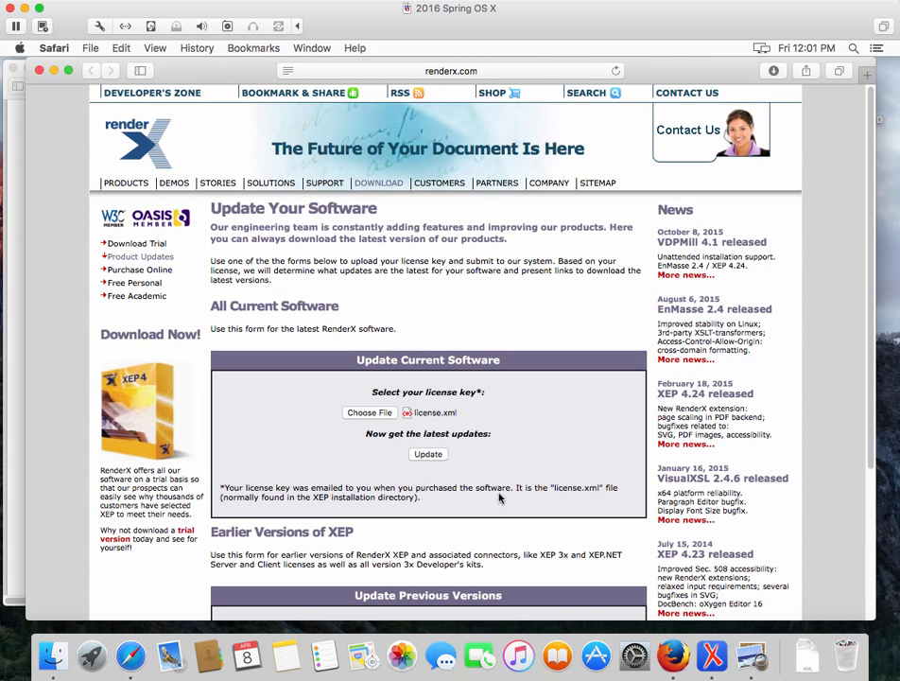
click(427, 454)
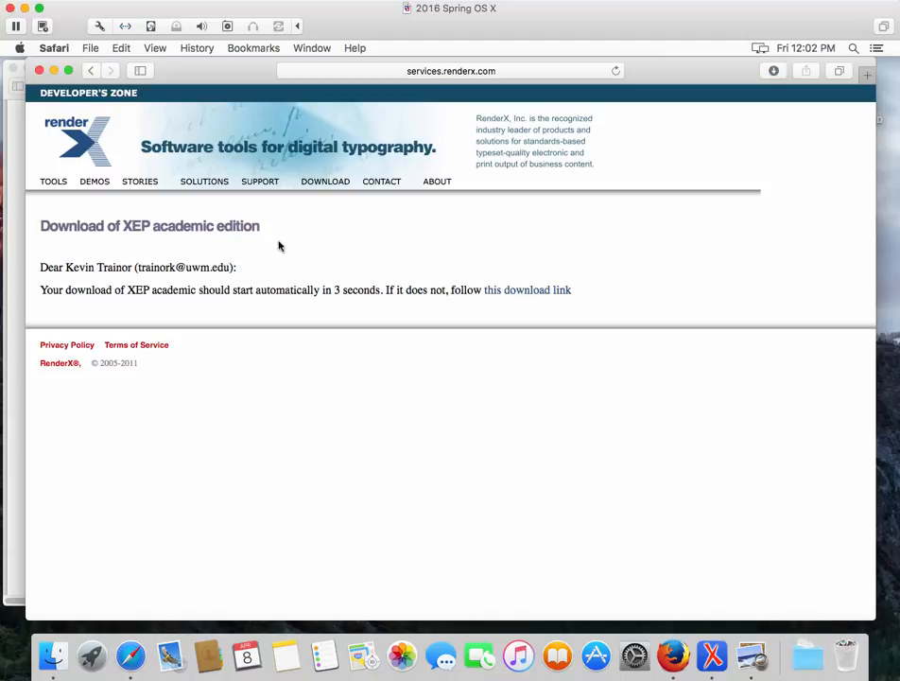
- Close the RenderX web page and the instructions PDF, and open the xep-4 folder in Downloads
click(39, 71)
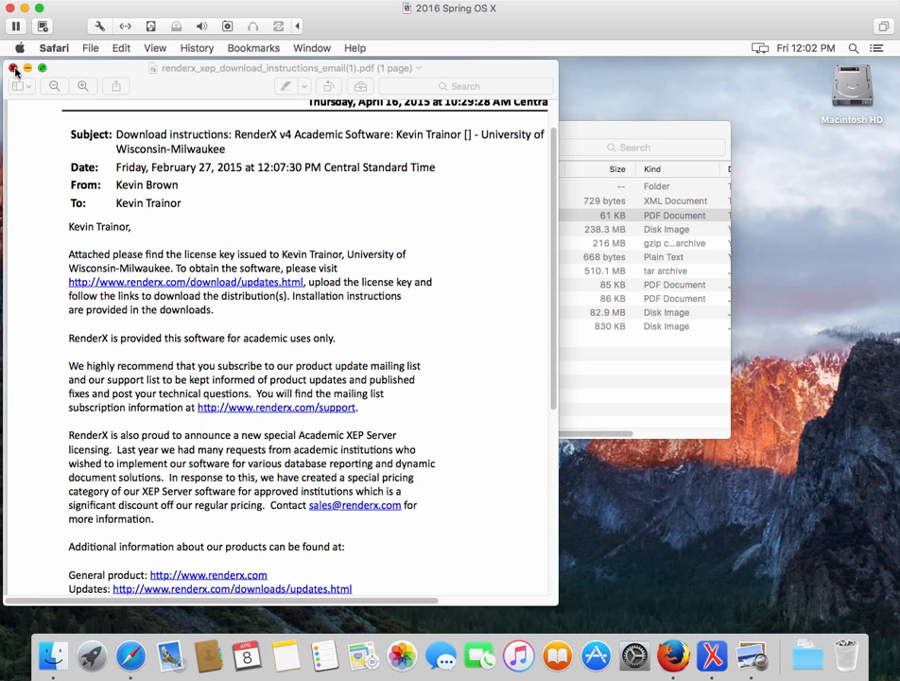
click(13, 68)
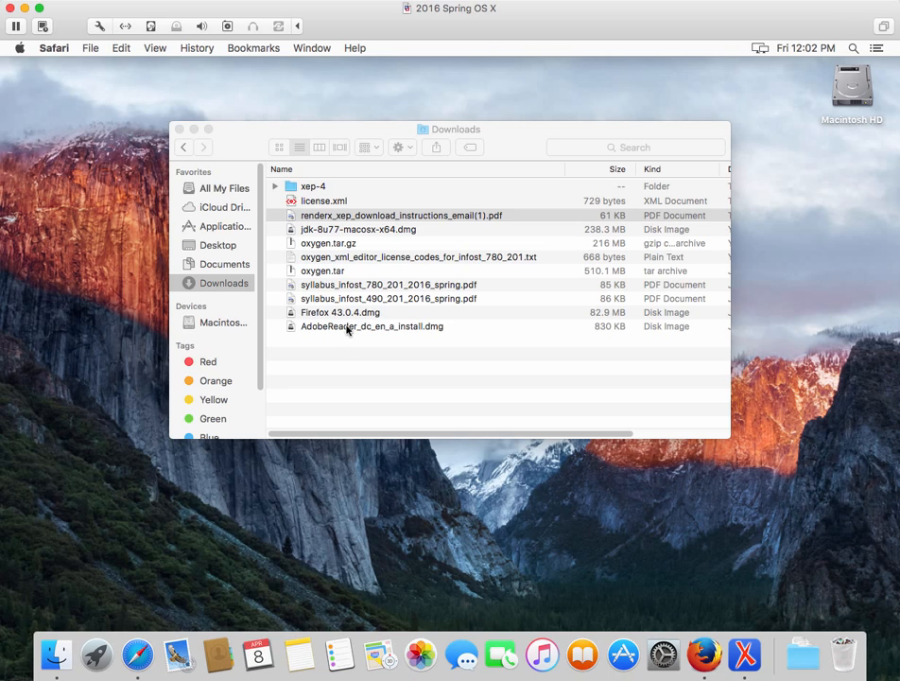
double_click(292, 188)
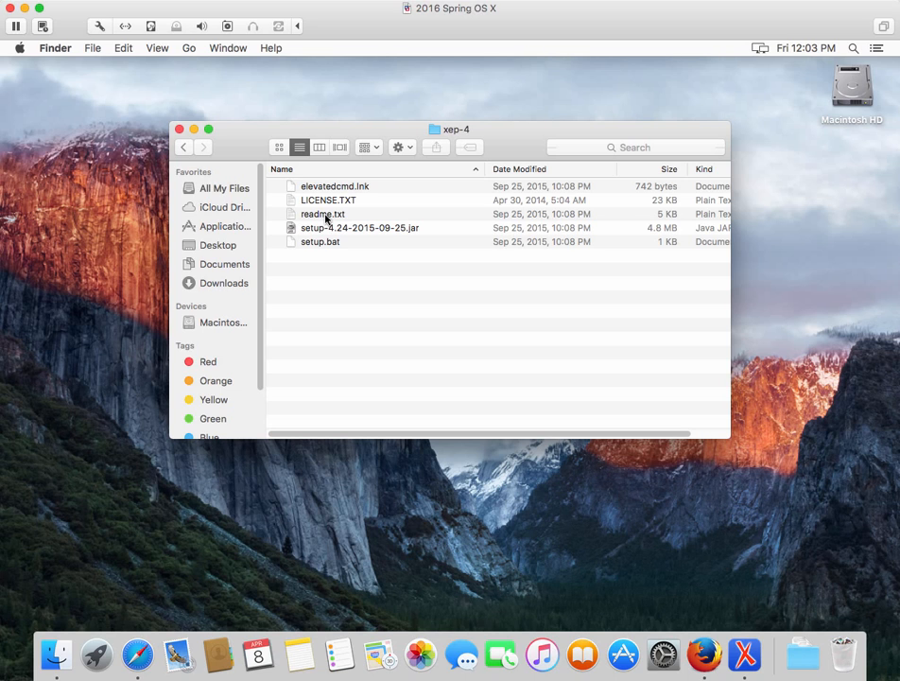
- Open readme.txt from the xep-4 folder in an enlarged window and read its Installation section
double_click(325, 216)
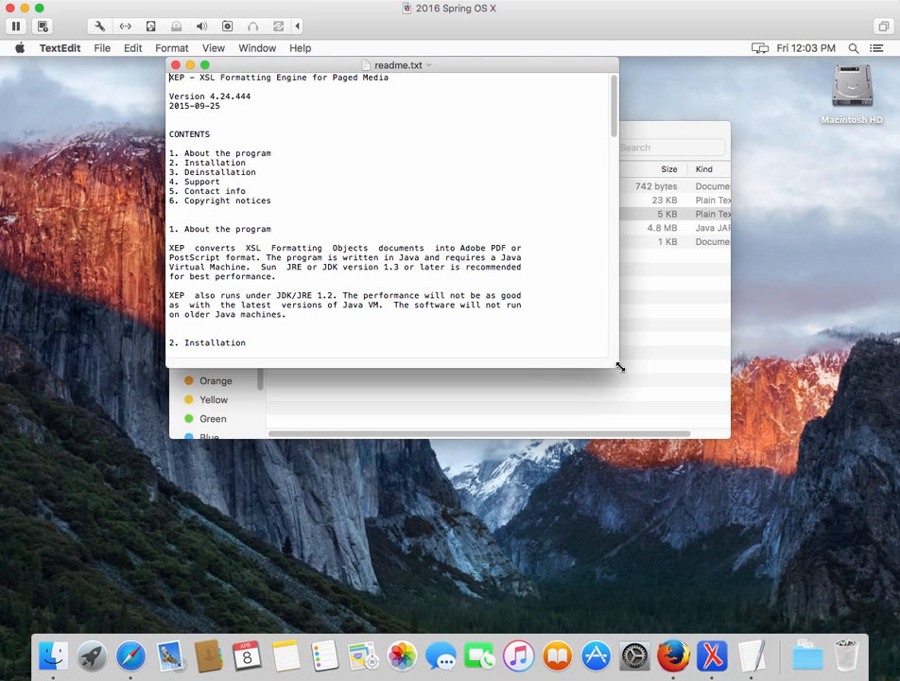
drag(613, 369, 734, 534)
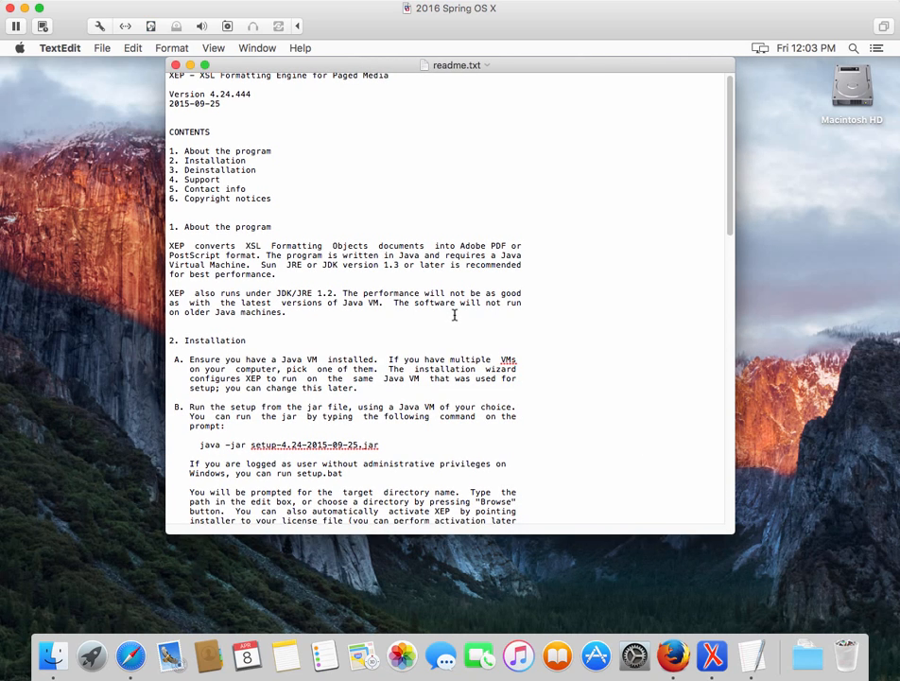
scroll(452, 314, down, 3)
scroll(453, 314, down, 10)
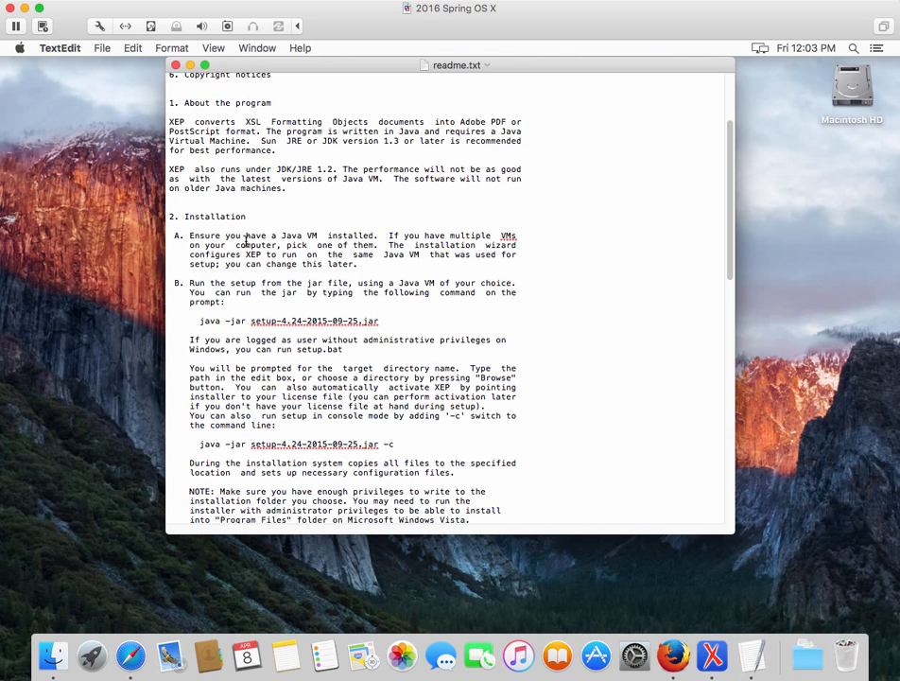
scroll(287, 279, down, 1)
scroll(286, 279, down, 2)
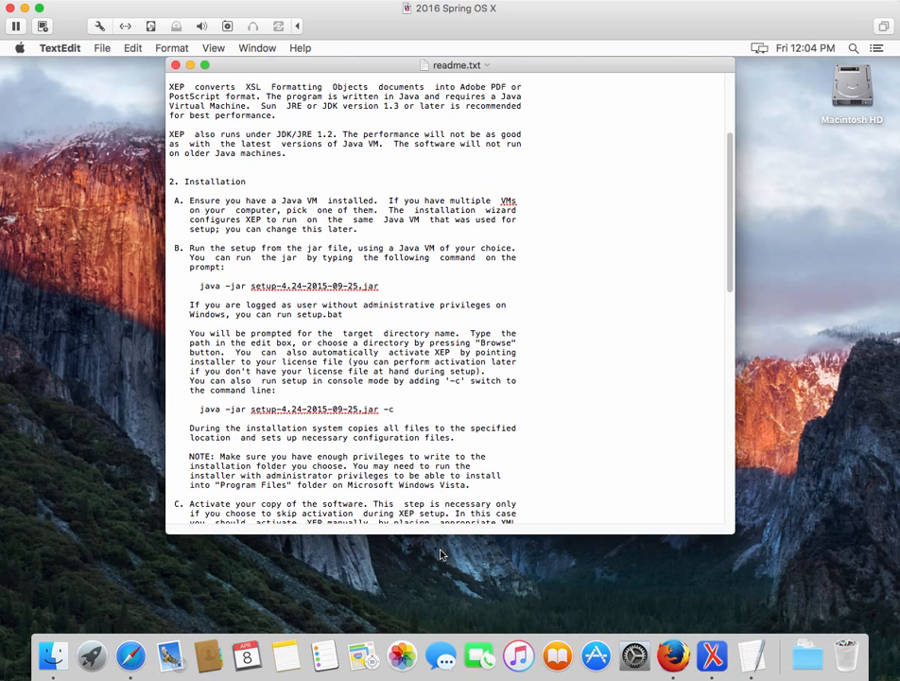
- Open Terminal from the Other group of applications
click(92, 655)
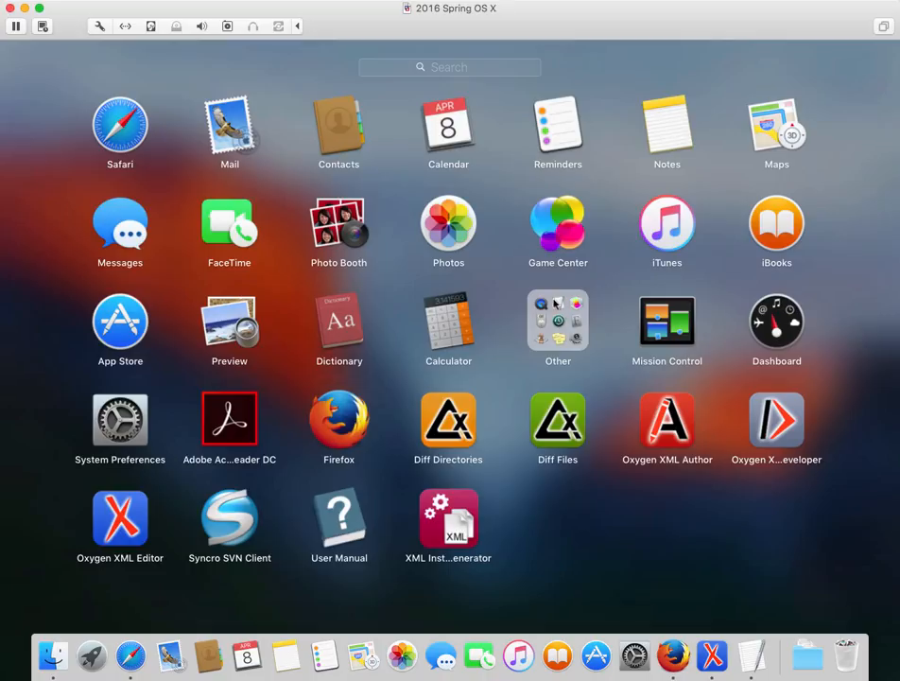
click(563, 333)
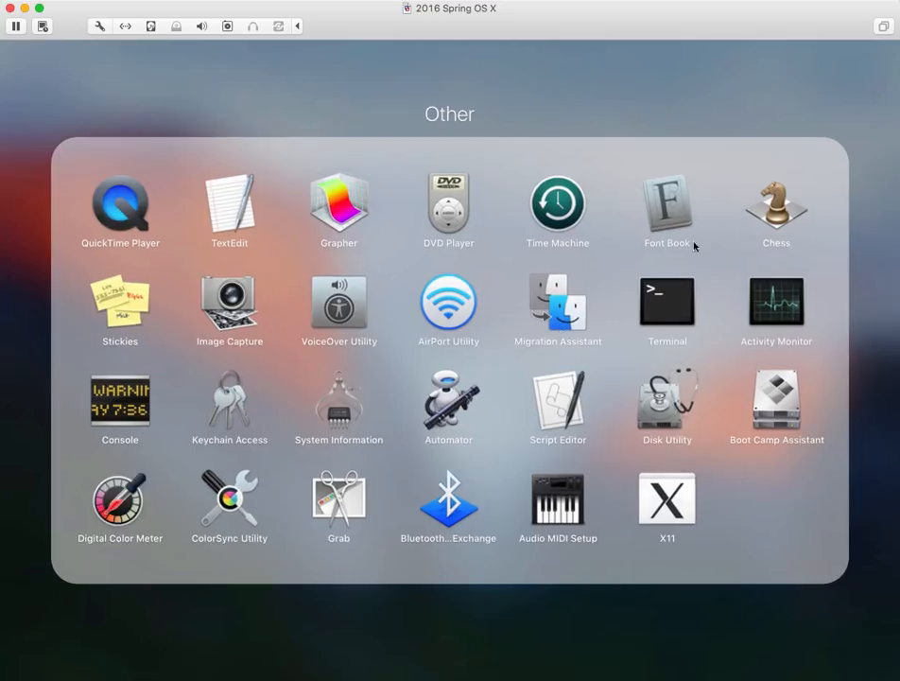
click(669, 301)
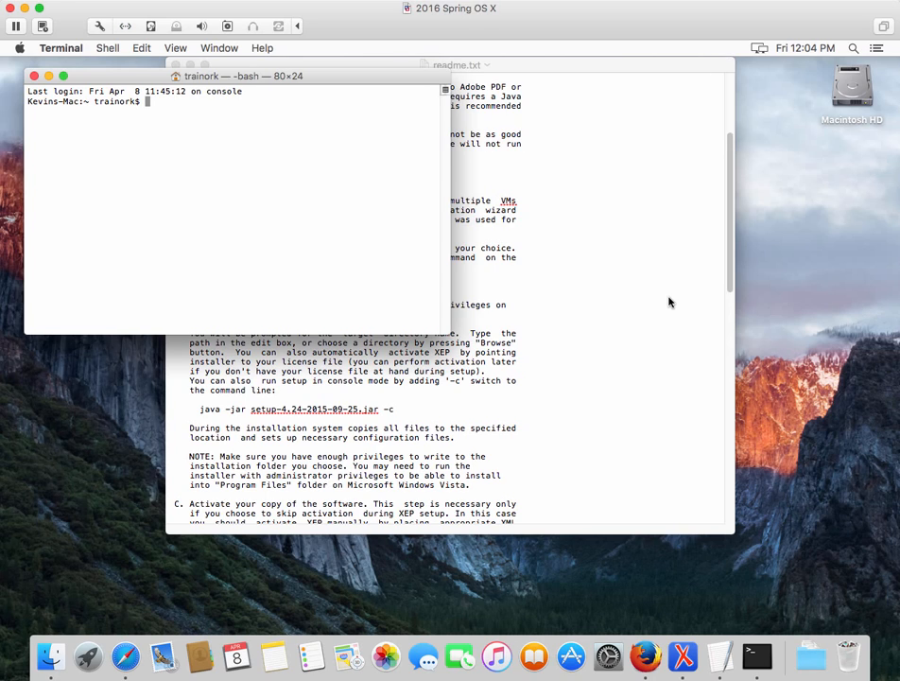
- Check the installed Java version by running java -version twice at the Terminal prompt
text(v)
key(BackSpace)
text(java -versopm)
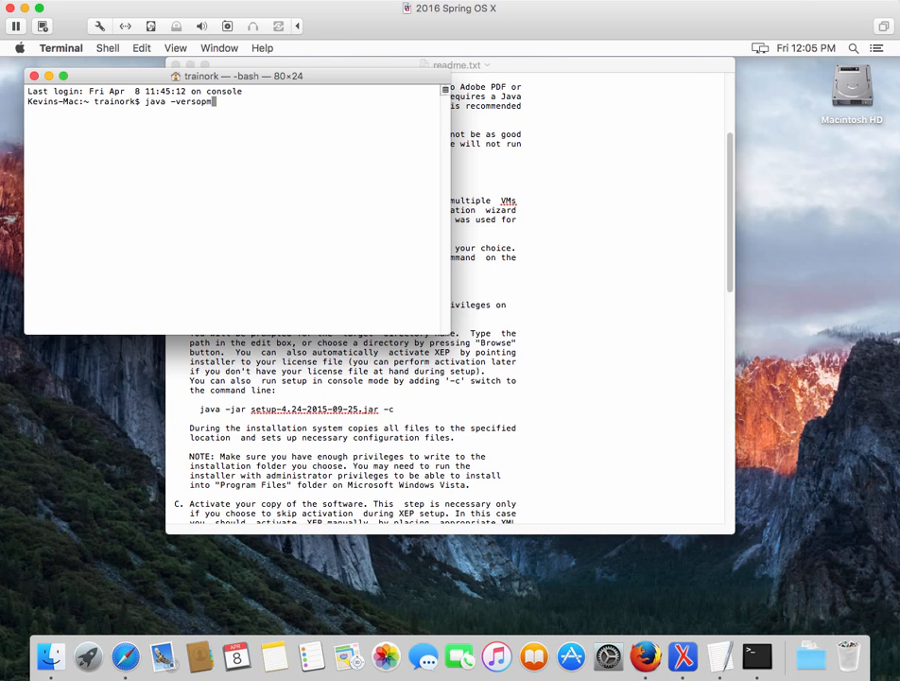
key(BackSpace)
key(BackSpace)
key(BackSpace)
text(ion)
key(Return)
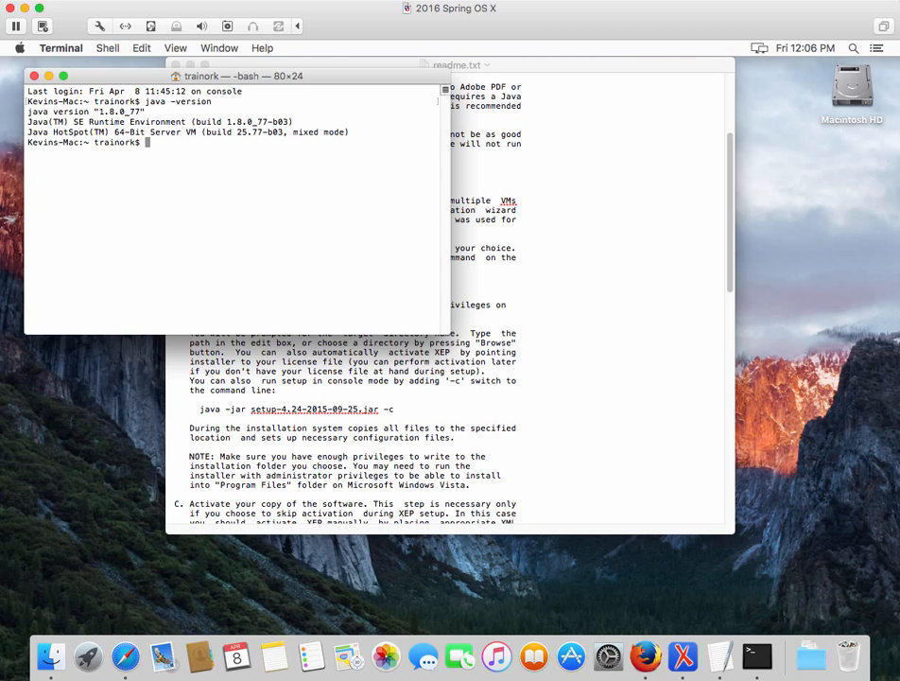
text(java -version)
key(Return)
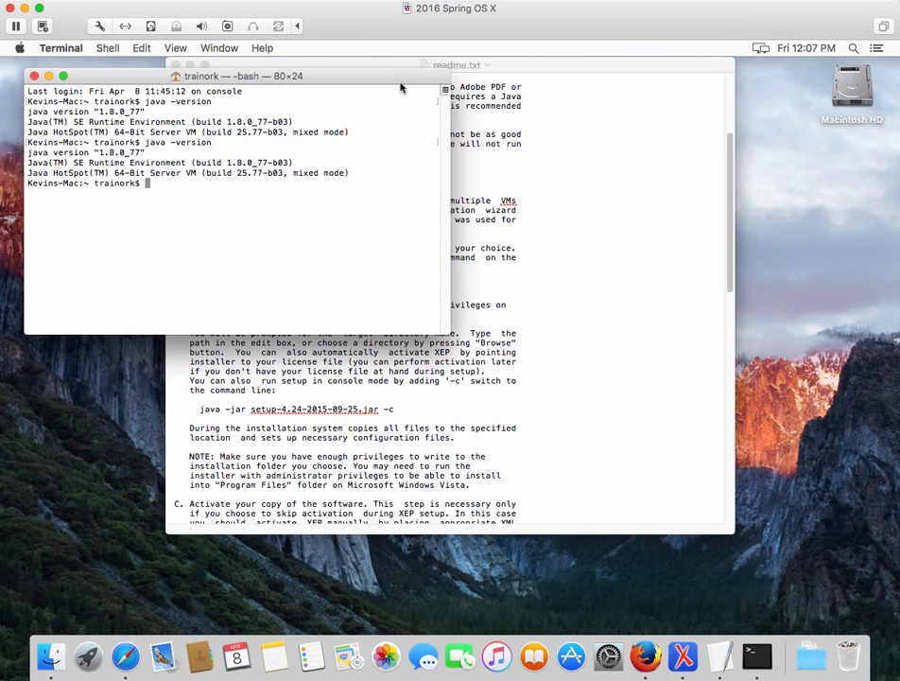
- Move the Terminal and readme.txt windows apart and bring the xep-4 folder window to the front
drag(400, 84, 382, 70)
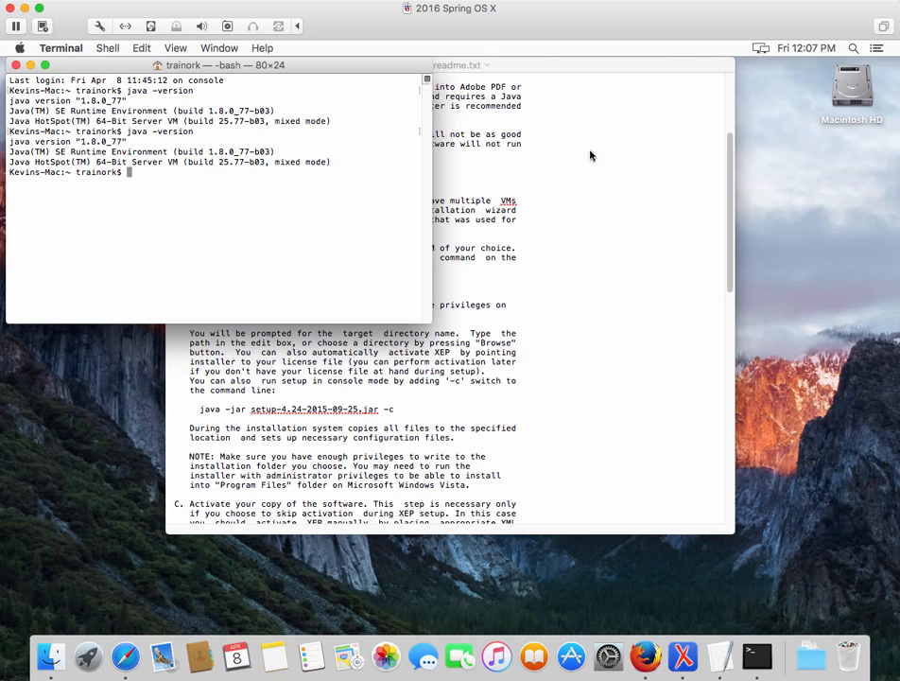
drag(682, 66, 838, 53)
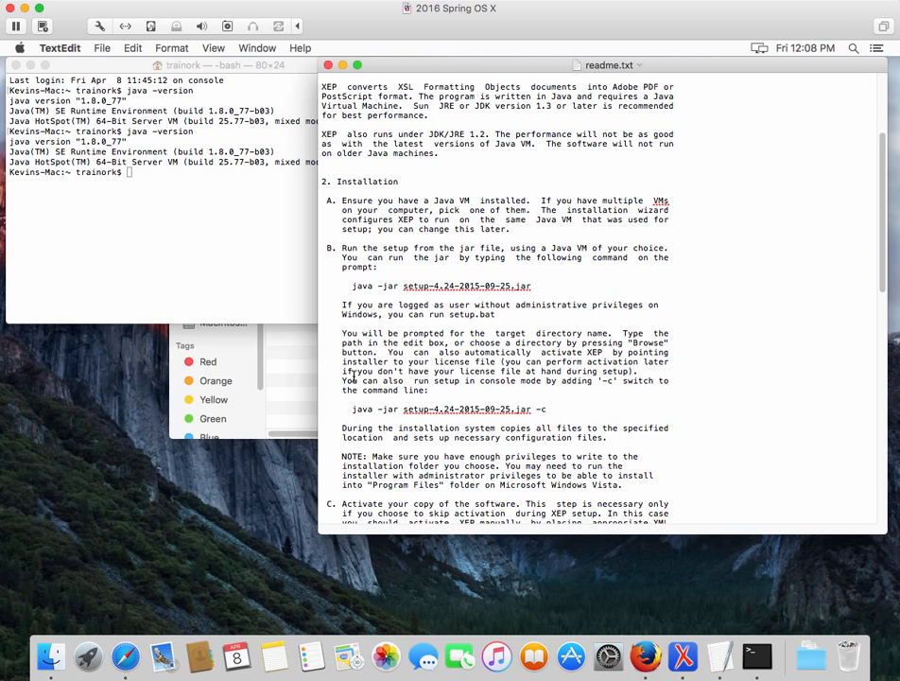
click(261, 421)
scroll(254, 419, down, 3)
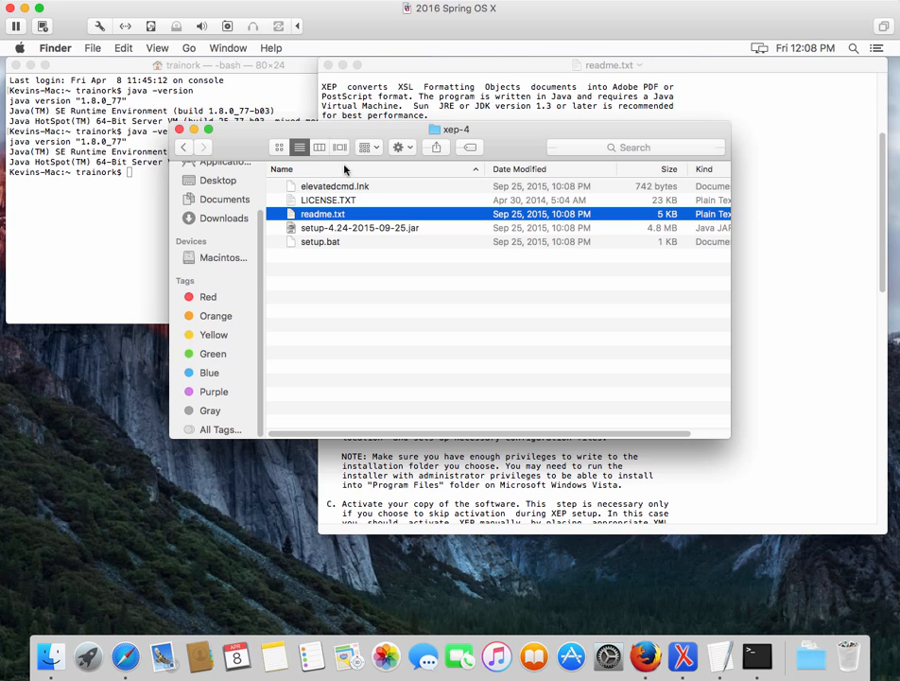
- In Terminal, list the home folder's contents with ls and change to the downloads directory
click(118, 224)
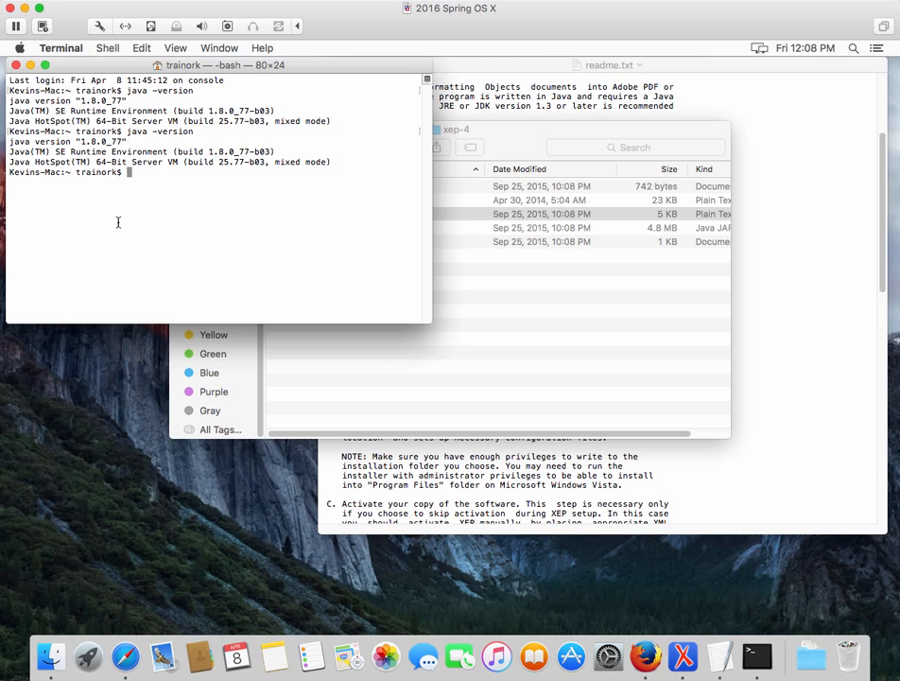
text(ls)
key(Return)
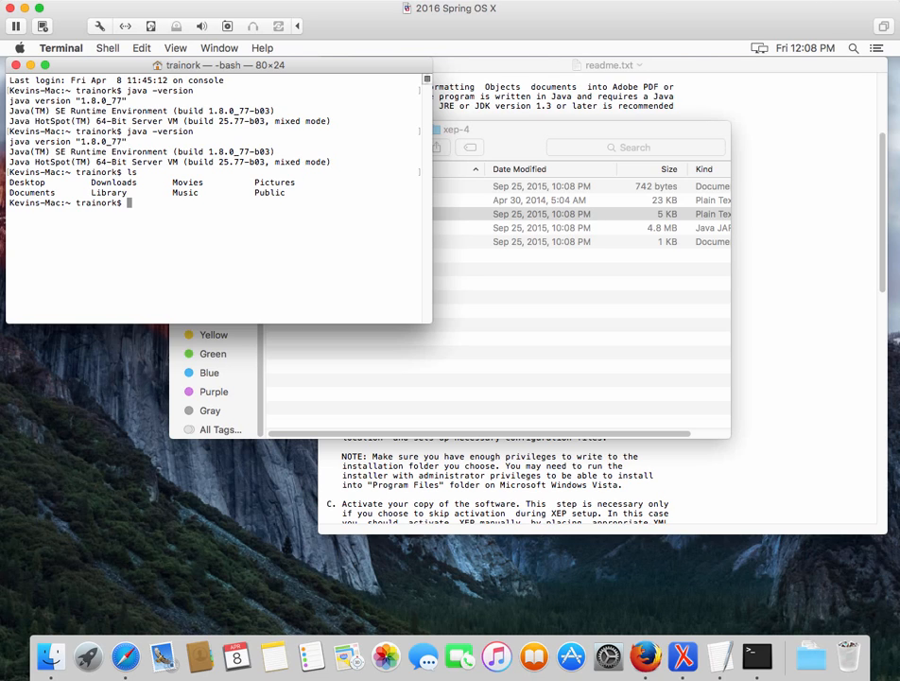
text(cd downloads)
key(Return)
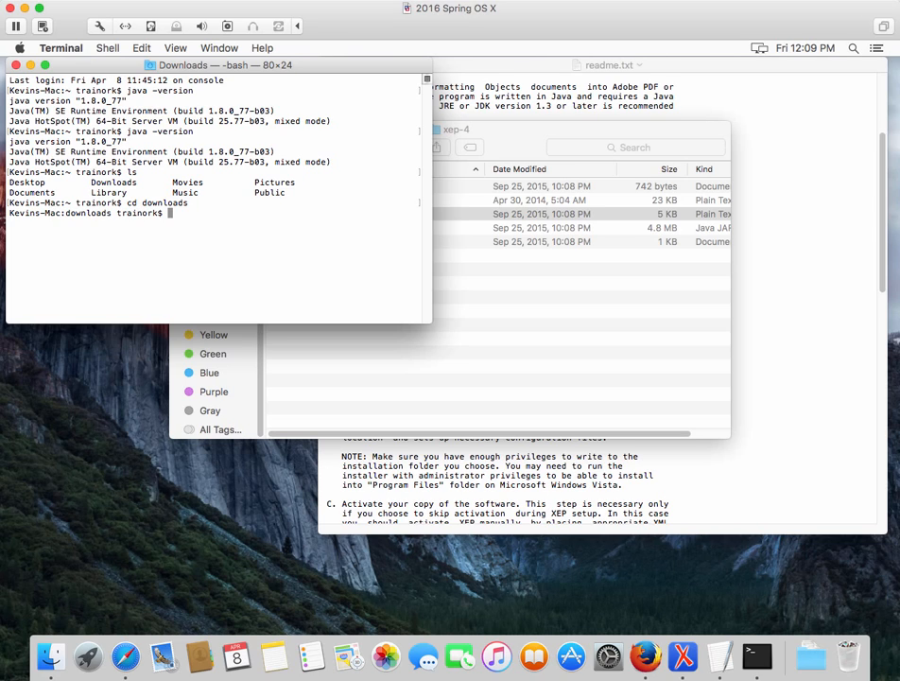
- List the downloads directory, change into xep-4 and list its files
text(ls)
key(Return)
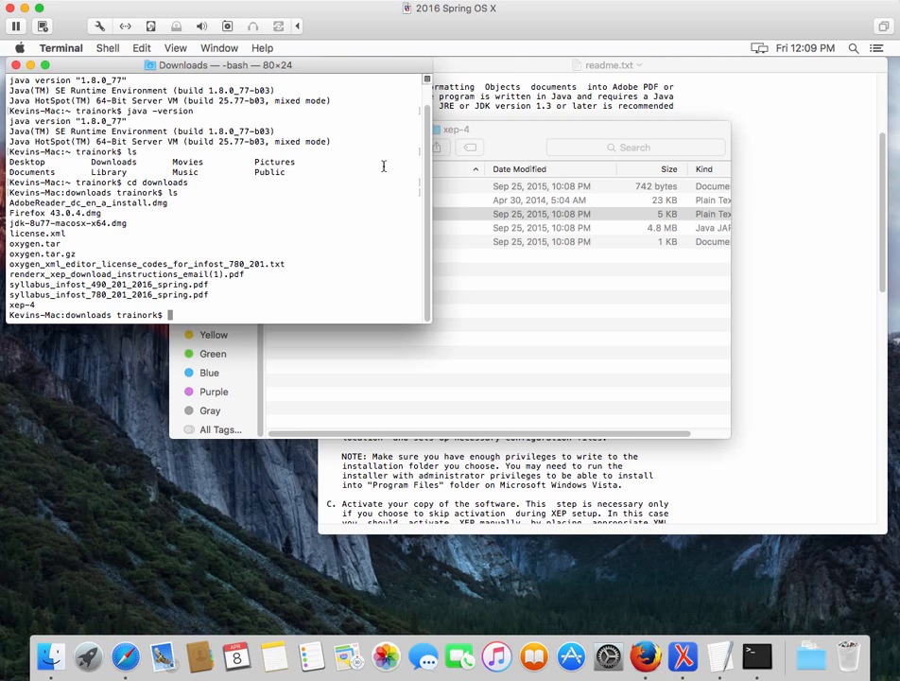
text(cd xep-4)
key(Return)
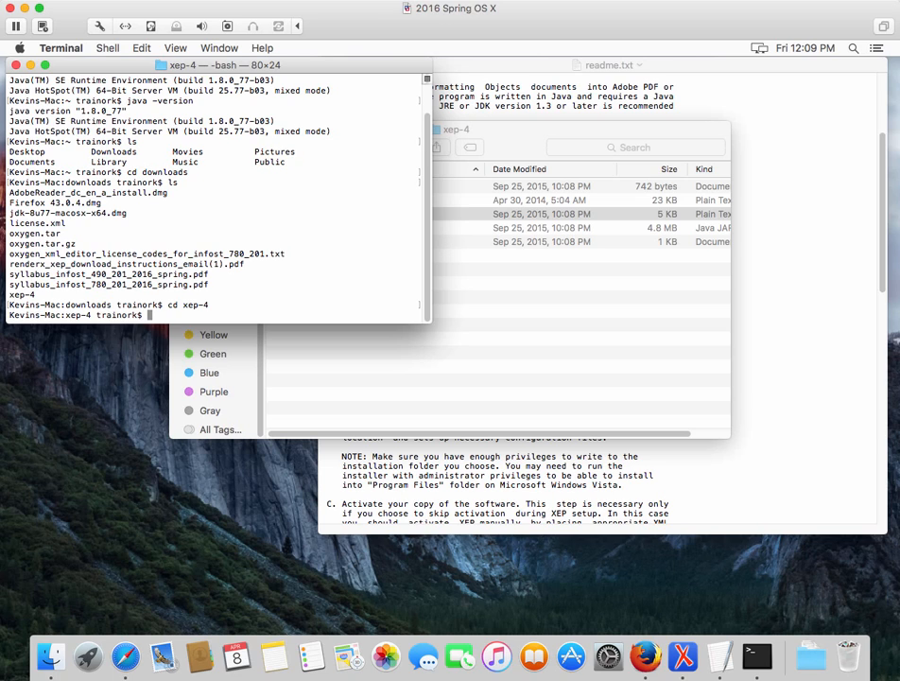
text(ls)
key(Return)
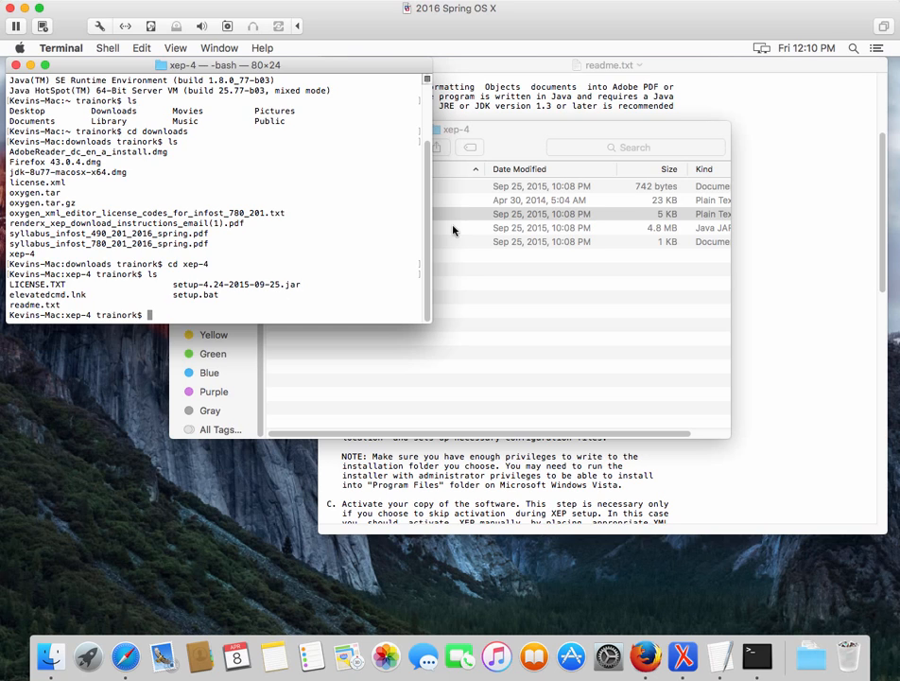
- Copy the command java -jar setup-4.24-2015-09-25.jar from readme.txt and run it at the Terminal prompt
click(823, 199)
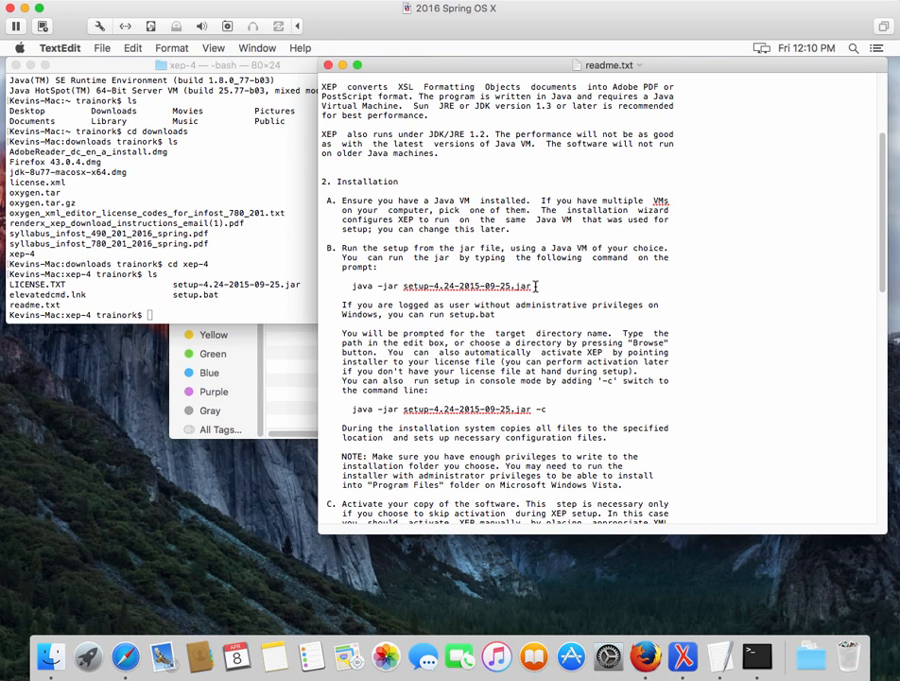
drag(534, 286, 352, 286)
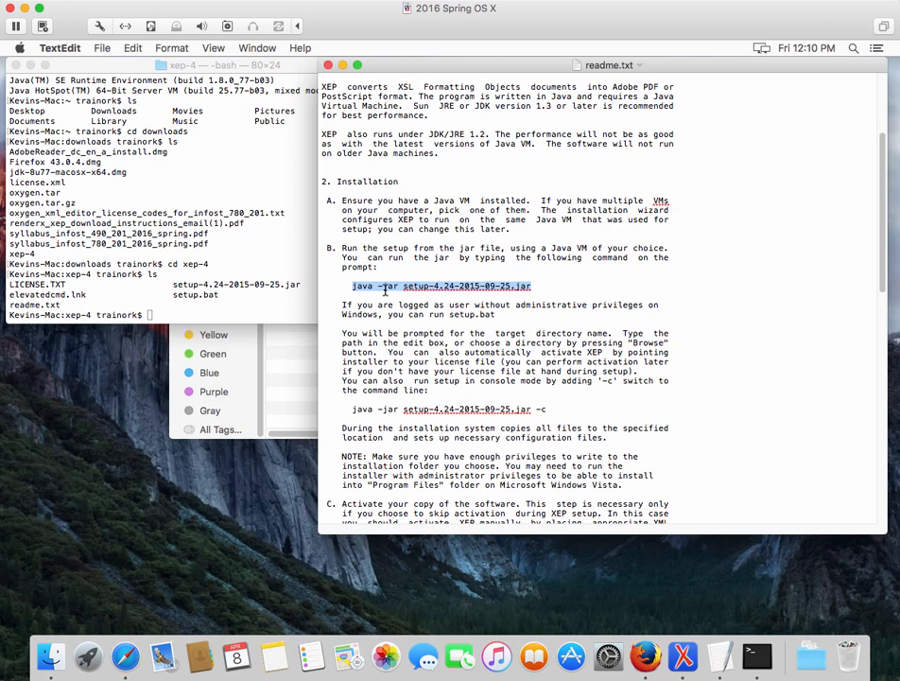
right_click(380, 285)
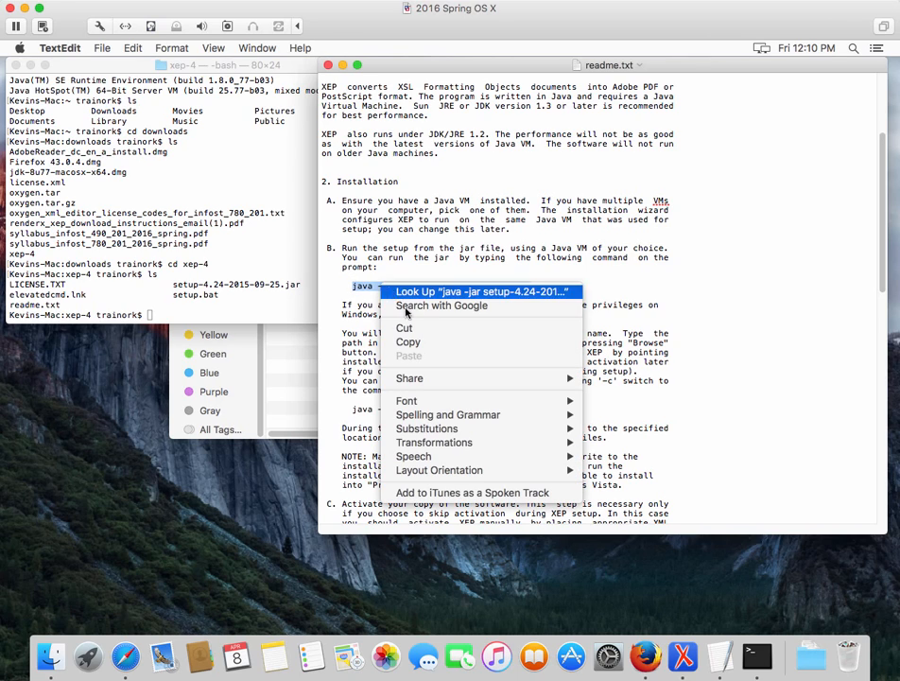
click(422, 345)
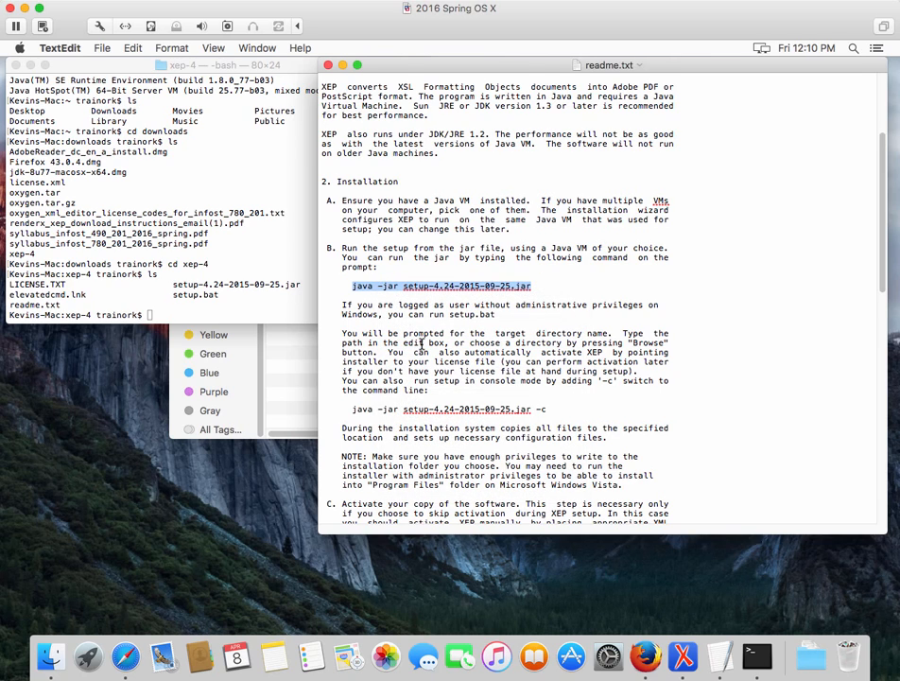
click(219, 164)
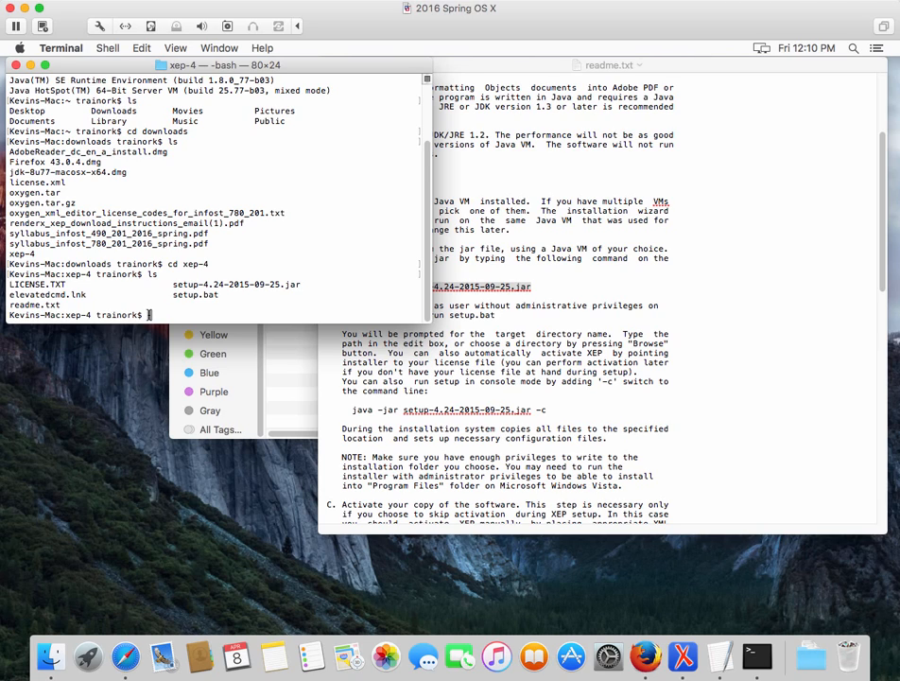
right_click(148, 314)
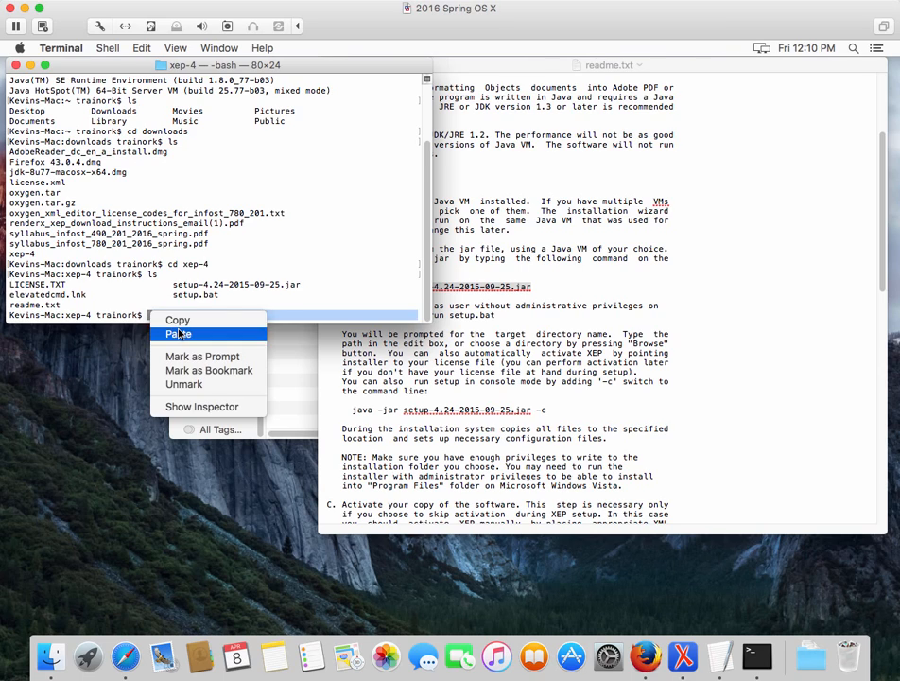
click(179, 333)
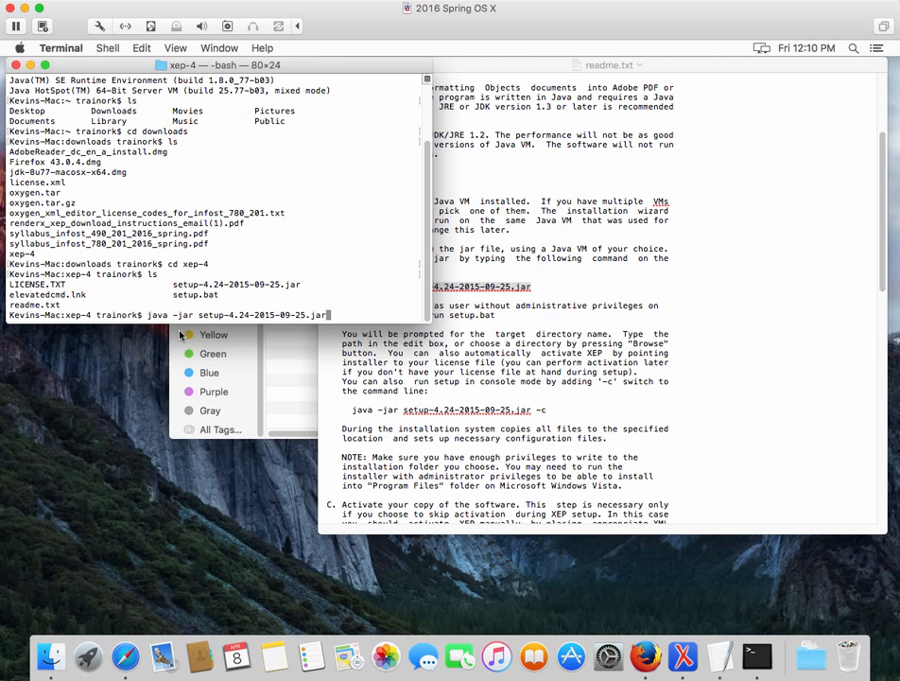
key(Return)
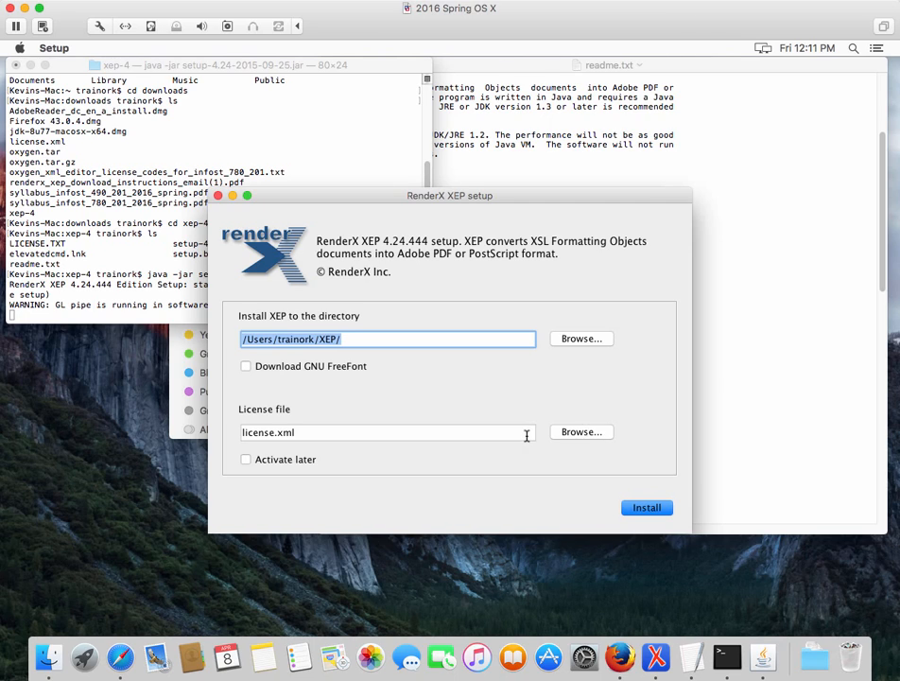
- Browse for the license file location in the RenderX XEP setup and choose the home folder's Downloads folder
click(582, 433)
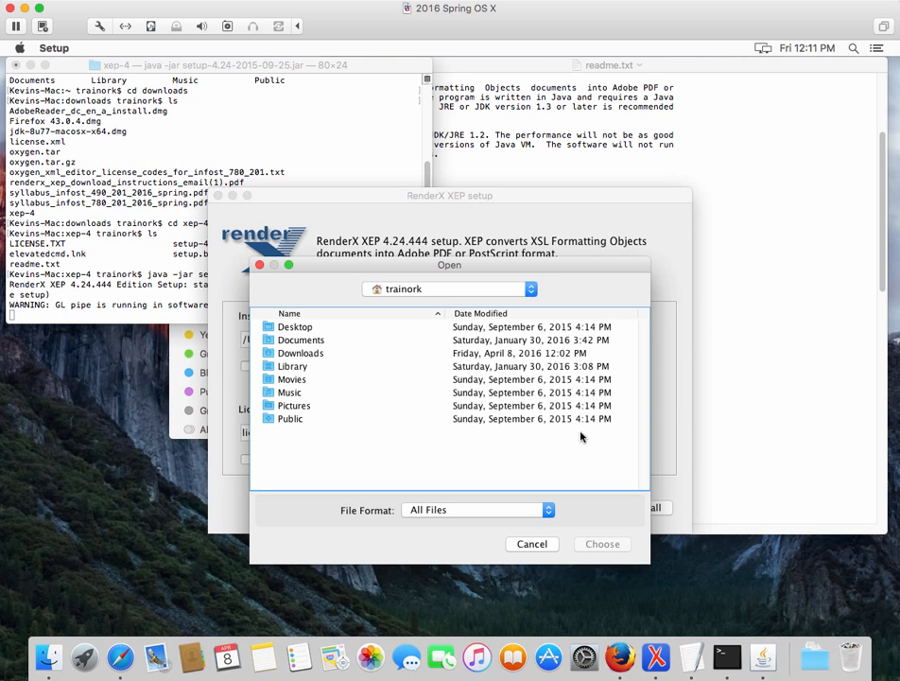
click(283, 355)
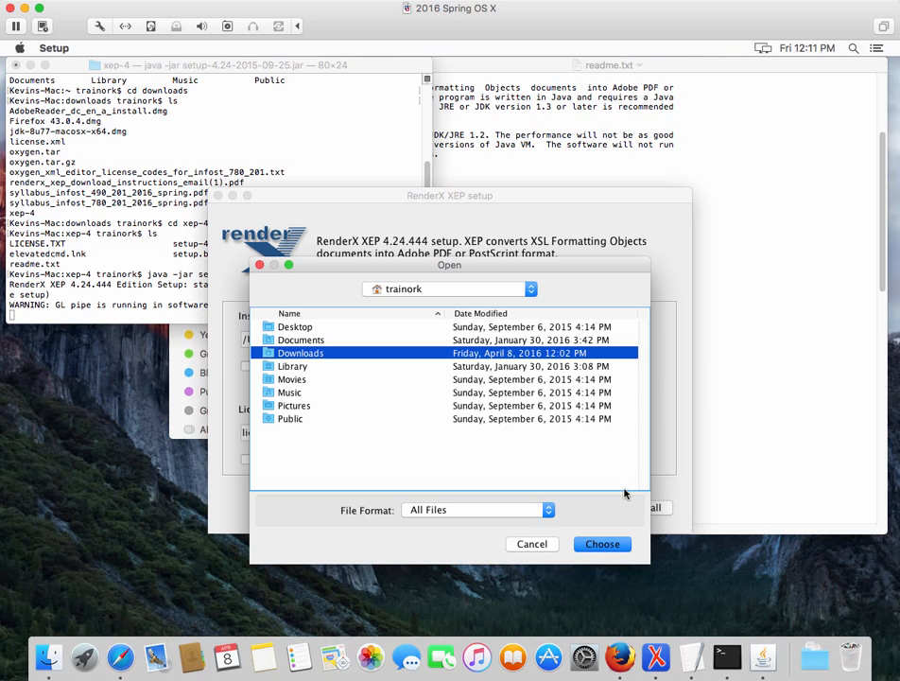
click(603, 544)
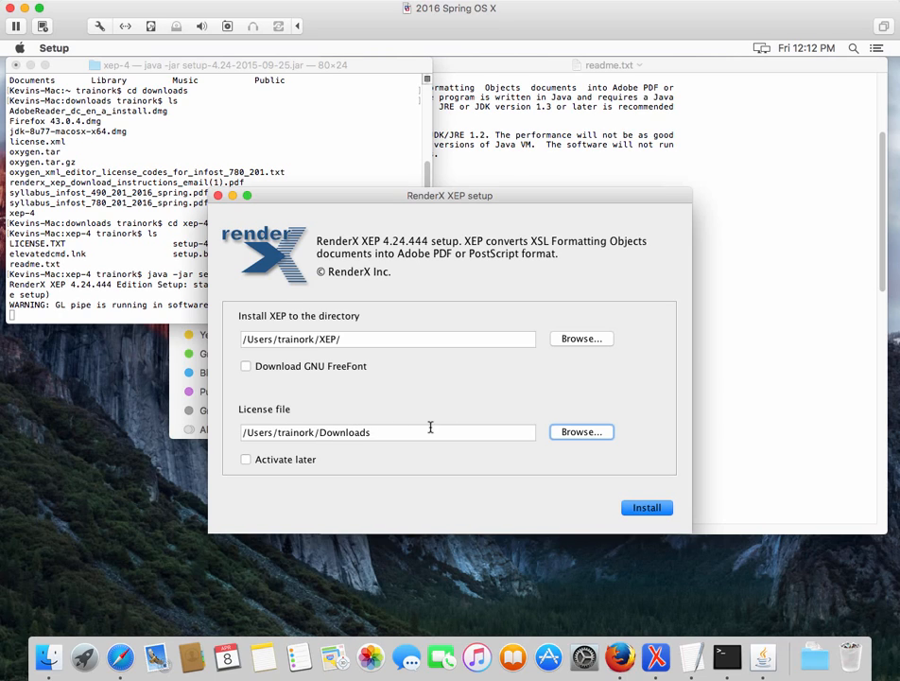
click(581, 432)
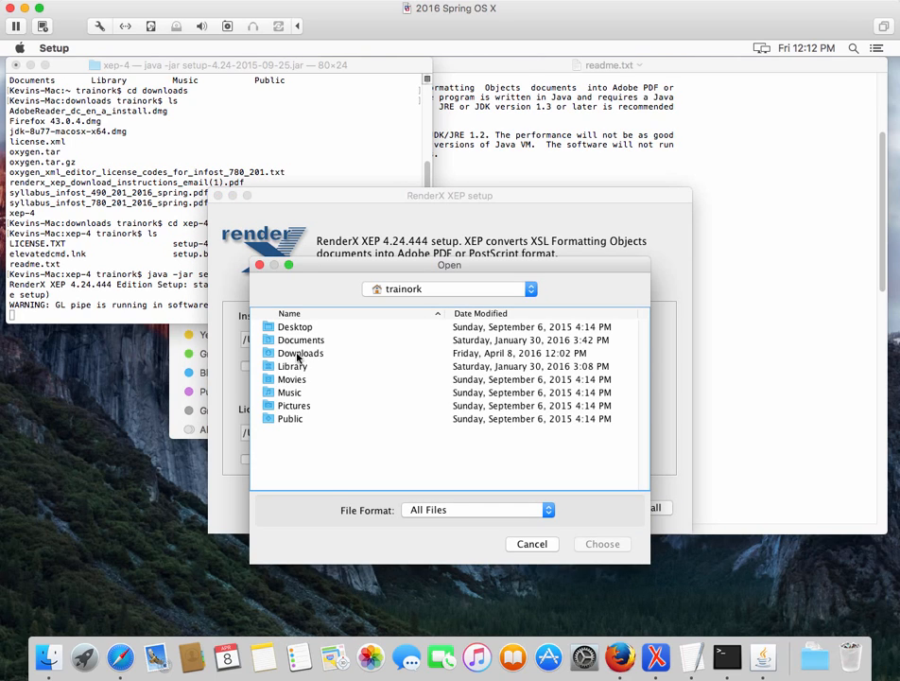
click(522, 544)
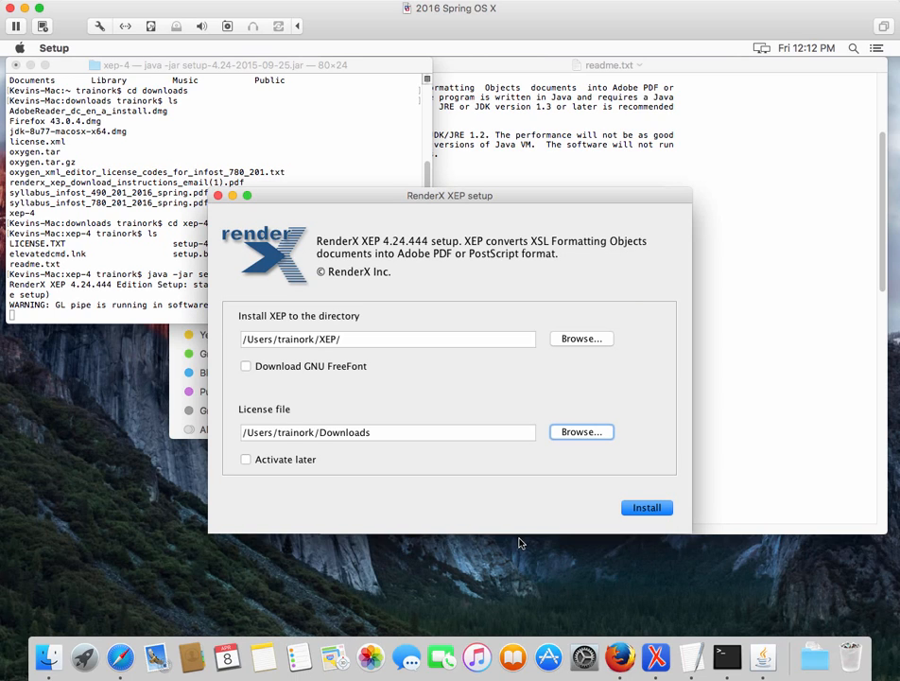
- Append /license.xml to the license file path and complete the XEP installation
click(375, 432)
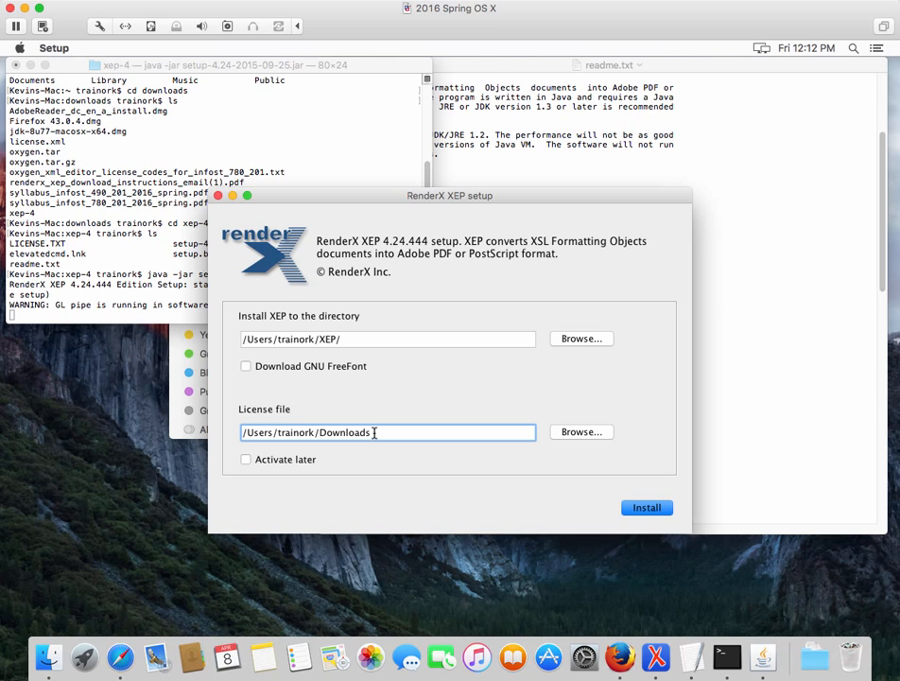
text(/)
text(license.xml)
click(647, 508)
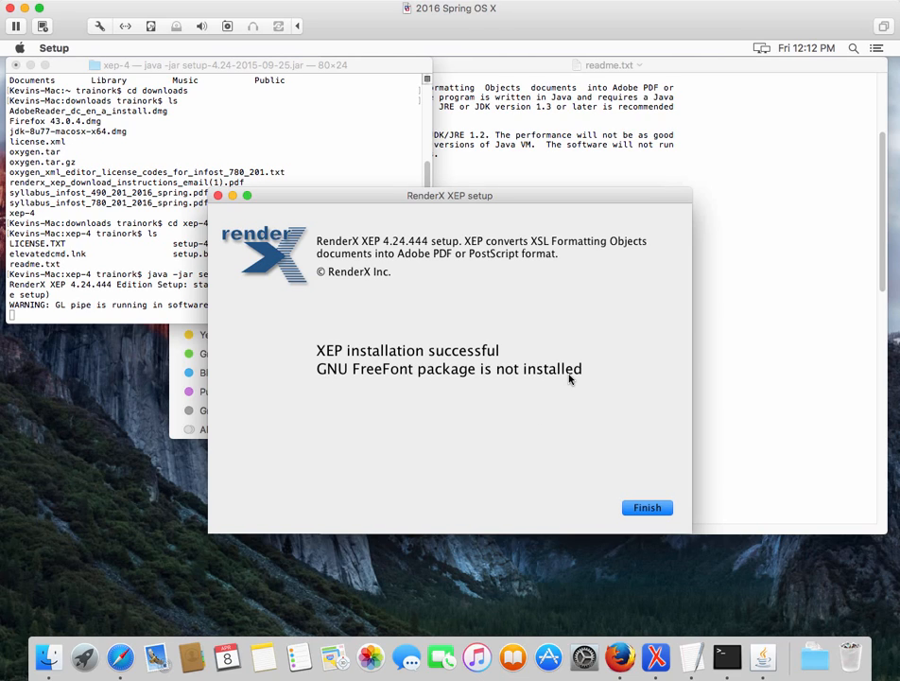
click(646, 508)
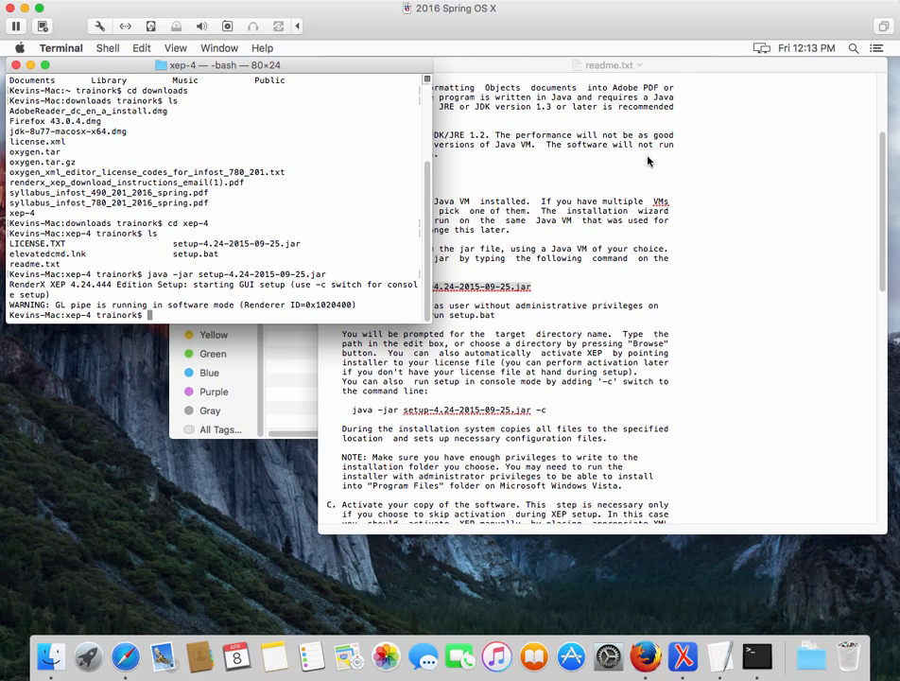
- Close the Terminal and readme.txt windows and enlarge the xep-4 folder window
click(16, 65)
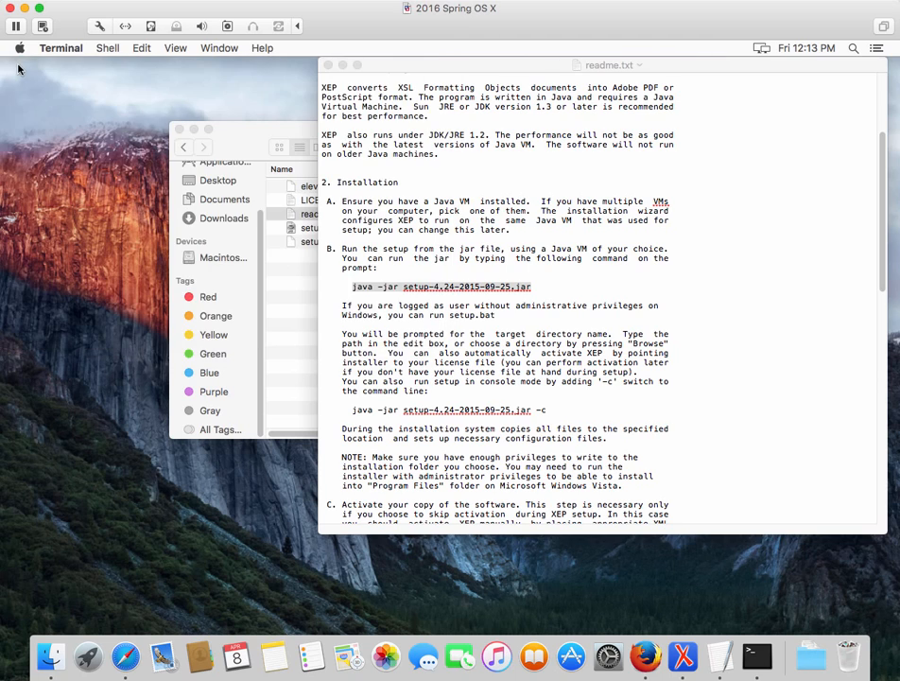
click(328, 65)
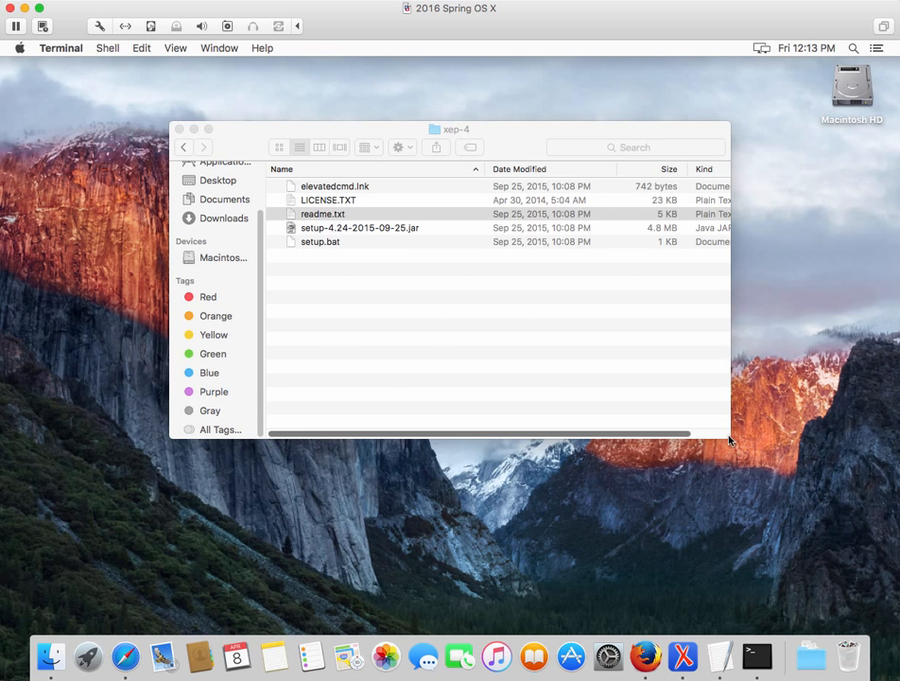
drag(728, 439, 804, 507)
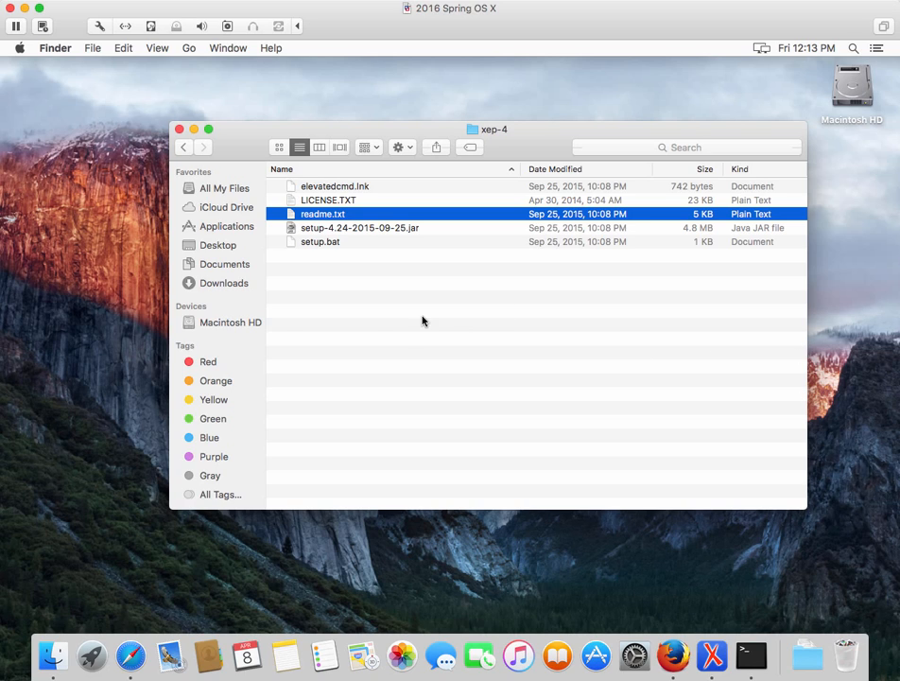
- Open the XEP installation folder inside the user's home folder under Users on Macintosh HD
click(235, 323)
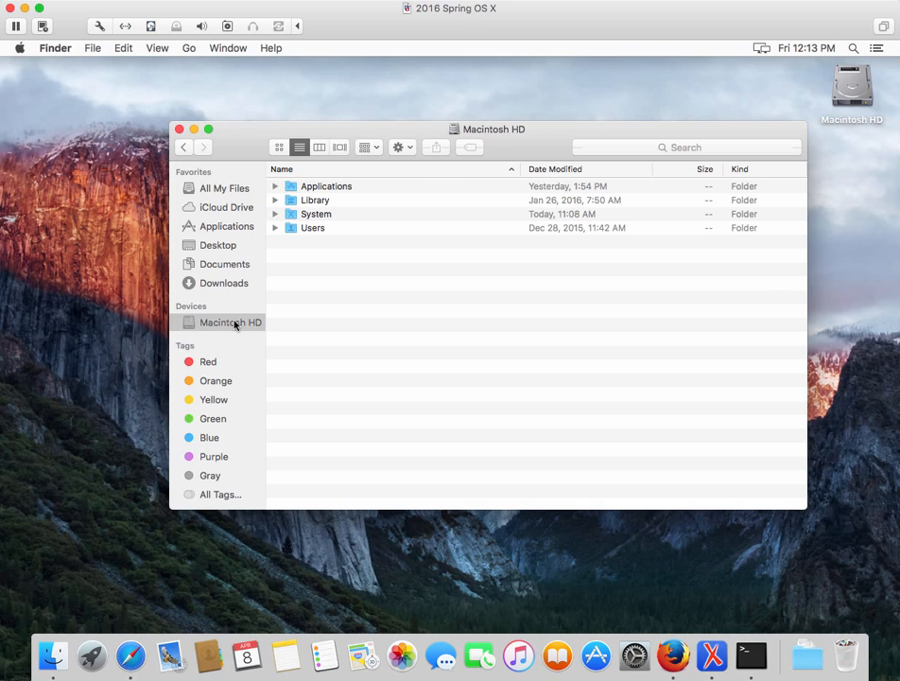
double_click(307, 229)
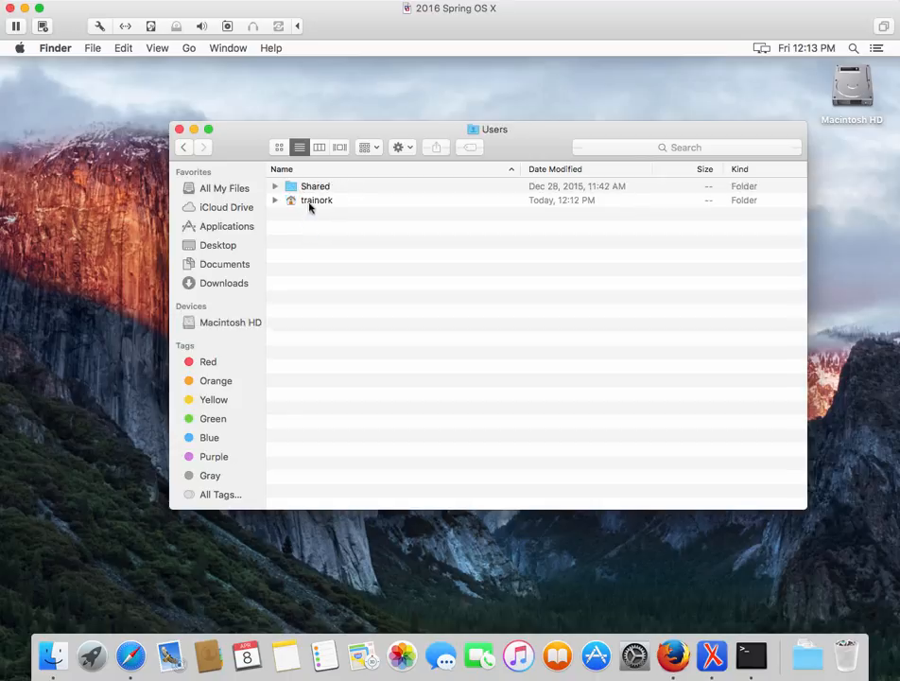
double_click(315, 203)
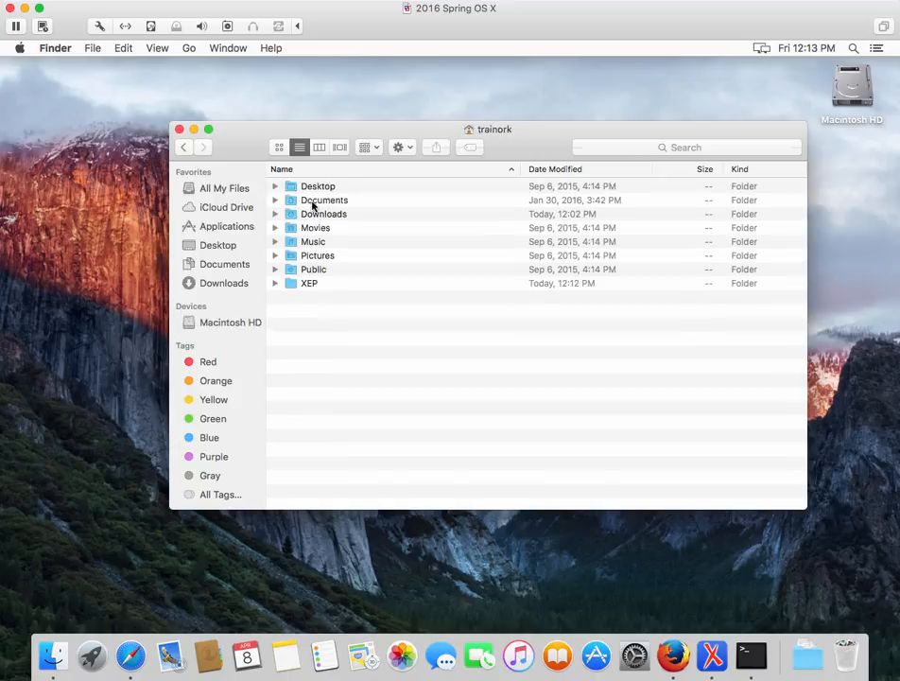
click(315, 284)
double_click(317, 284)
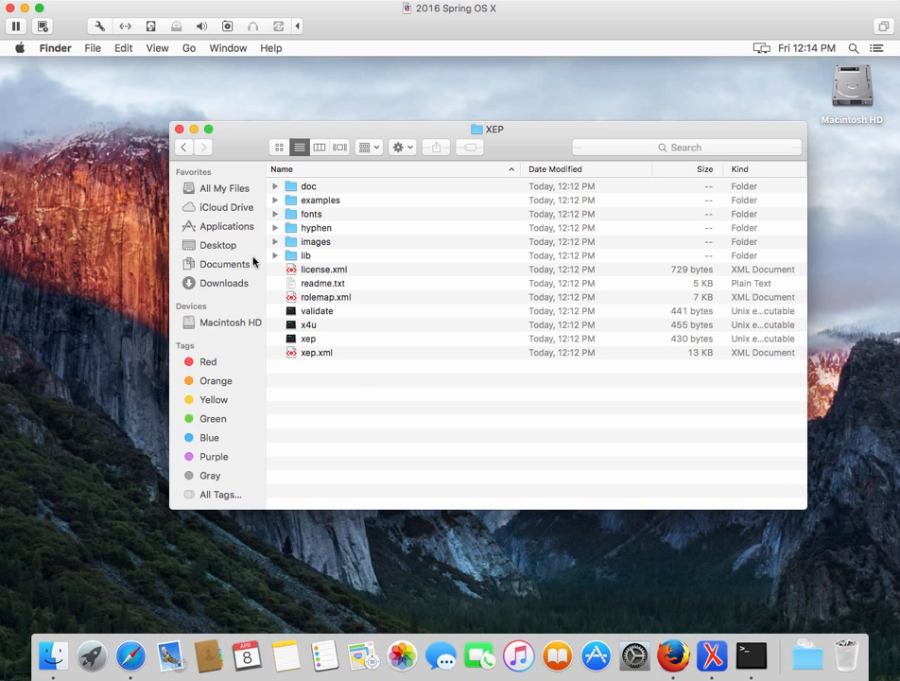
- Go to the root folder / and open the XEP folder in the user's home folder under Users
click(187, 49)
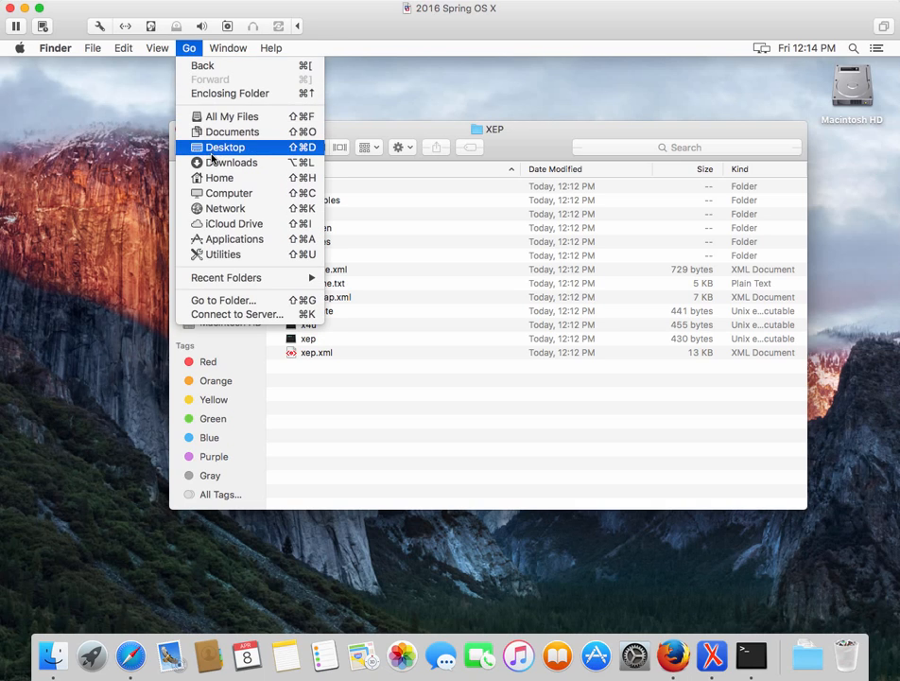
click(218, 301)
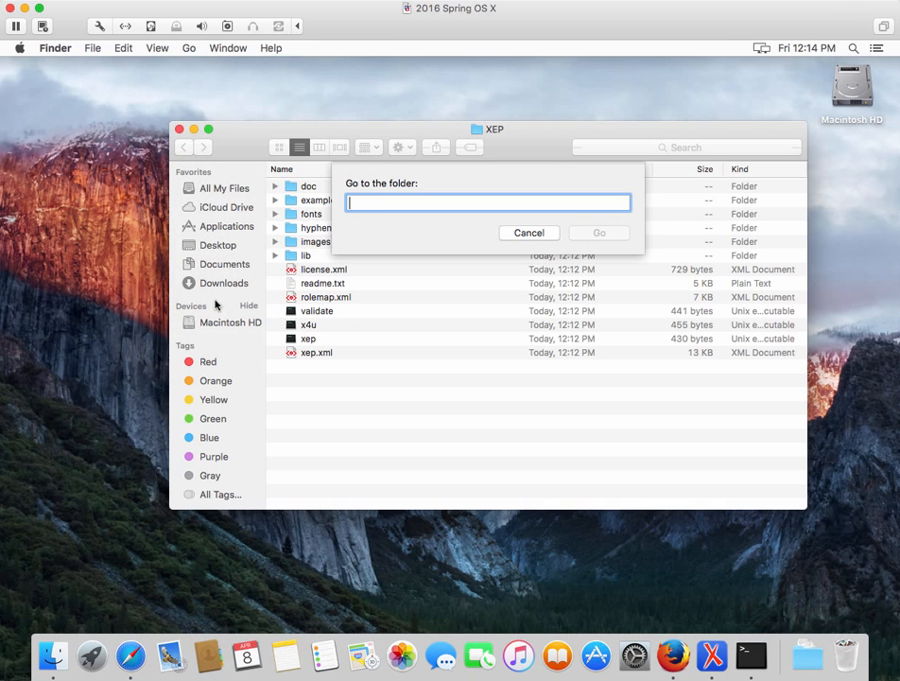
text(/)
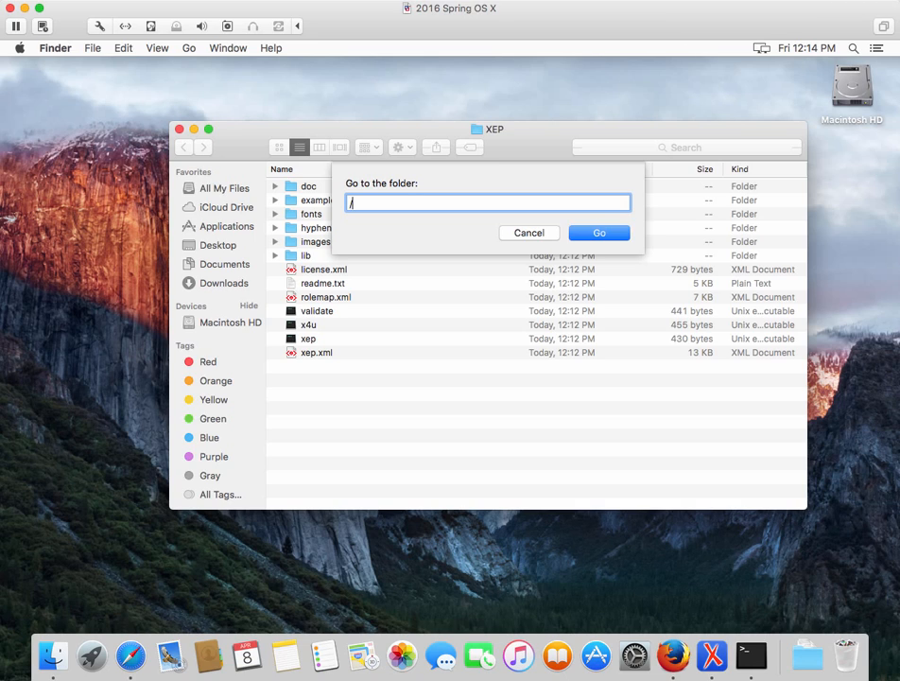
click(600, 234)
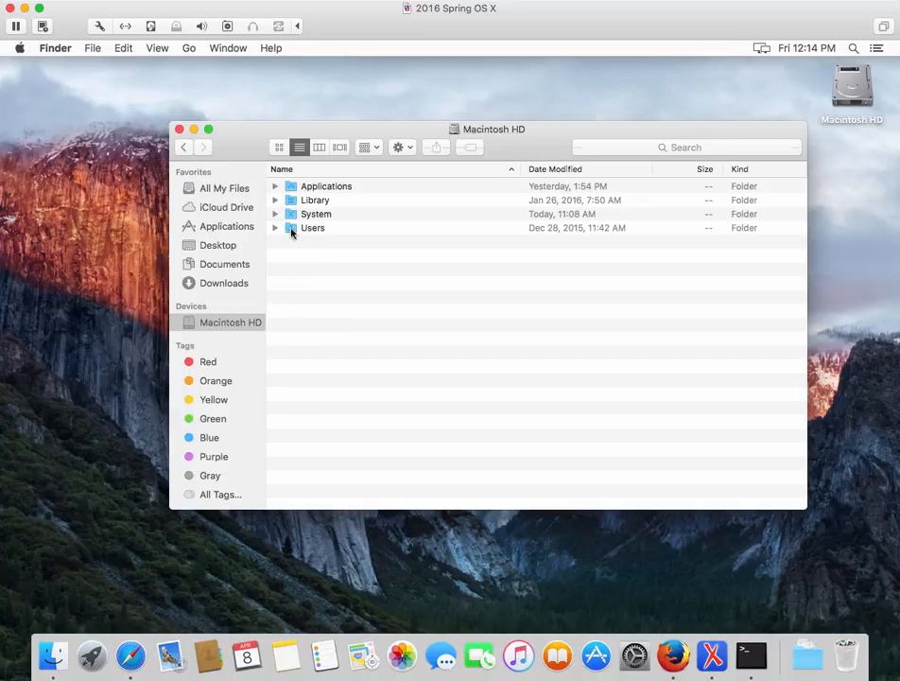
double_click(292, 229)
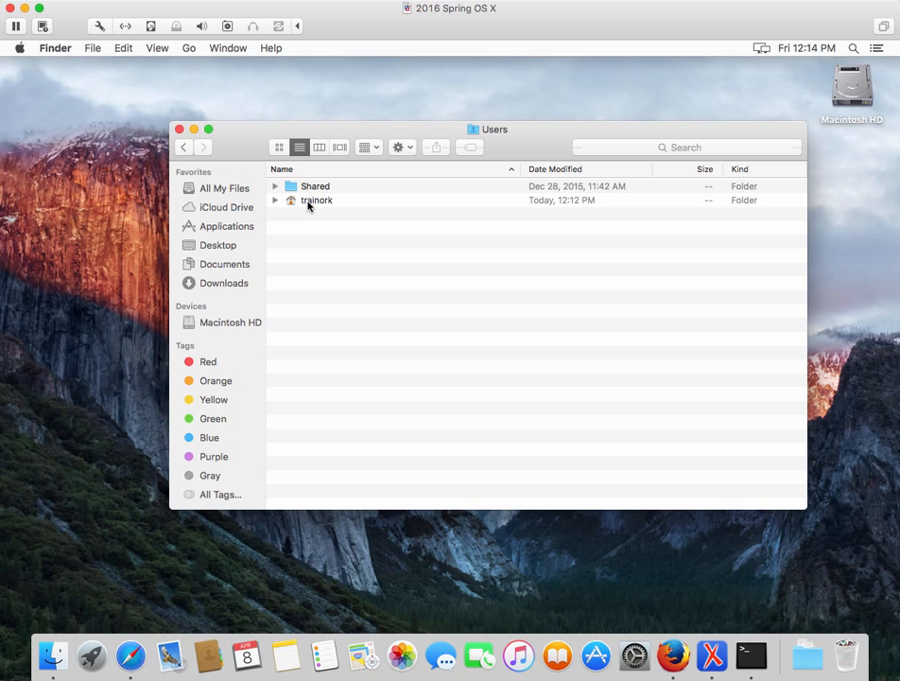
double_click(308, 202)
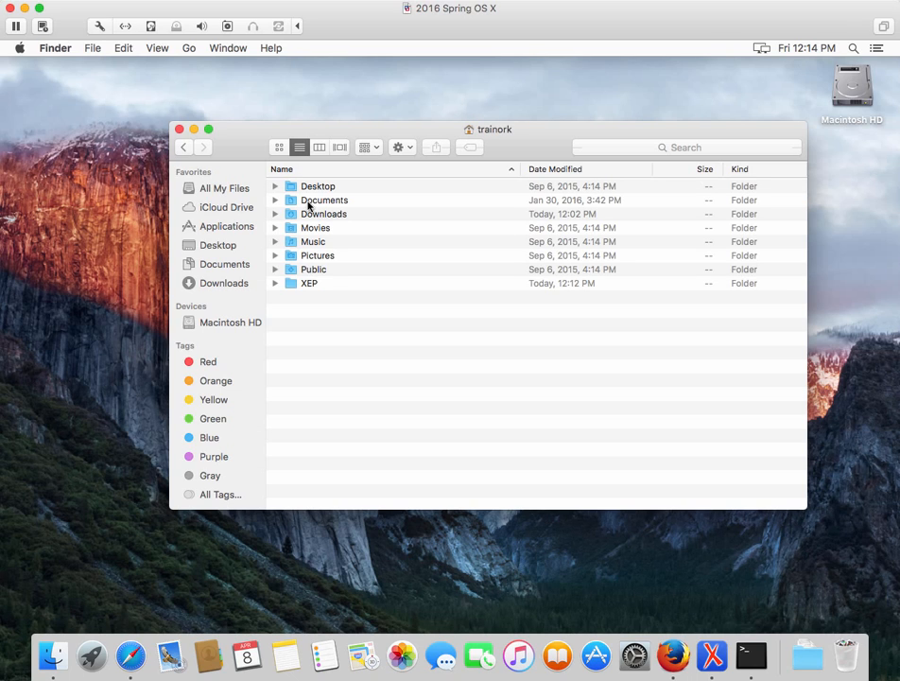
double_click(302, 285)
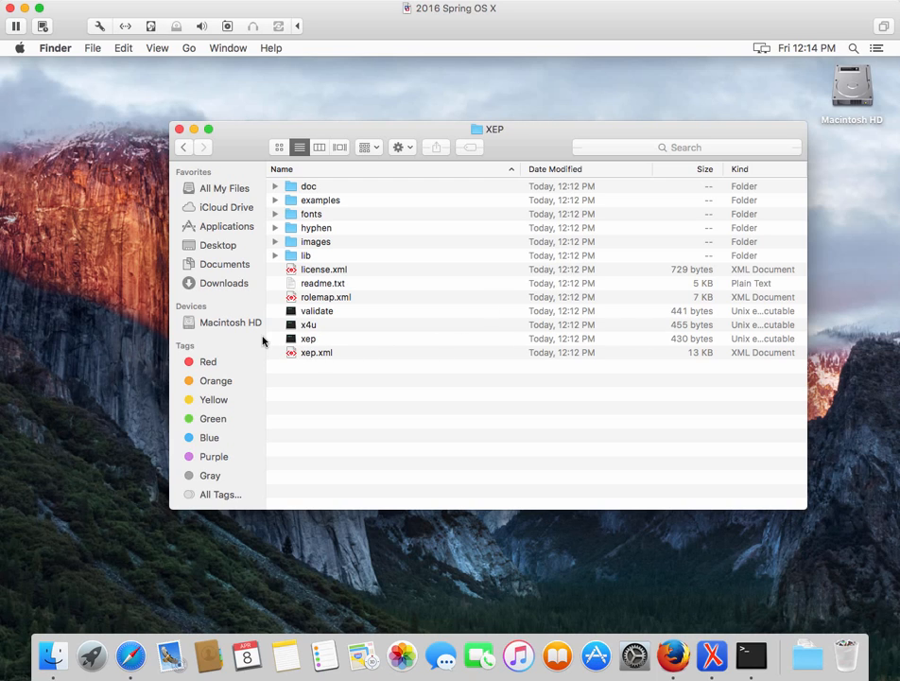
- Narrow the XEP folder window and its Size column, and widen the Kind column to show full file kinds
click(294, 339)
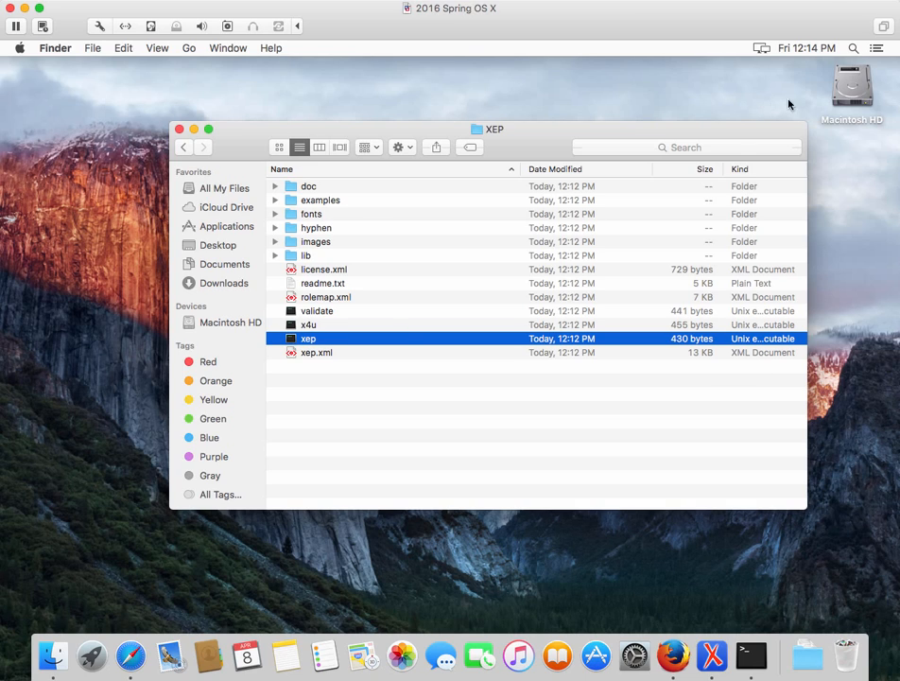
mouse_move(807, 142)
mouse_down()
mouse_move(838, 140)
mouse_move(798, 154)
mouse_up()
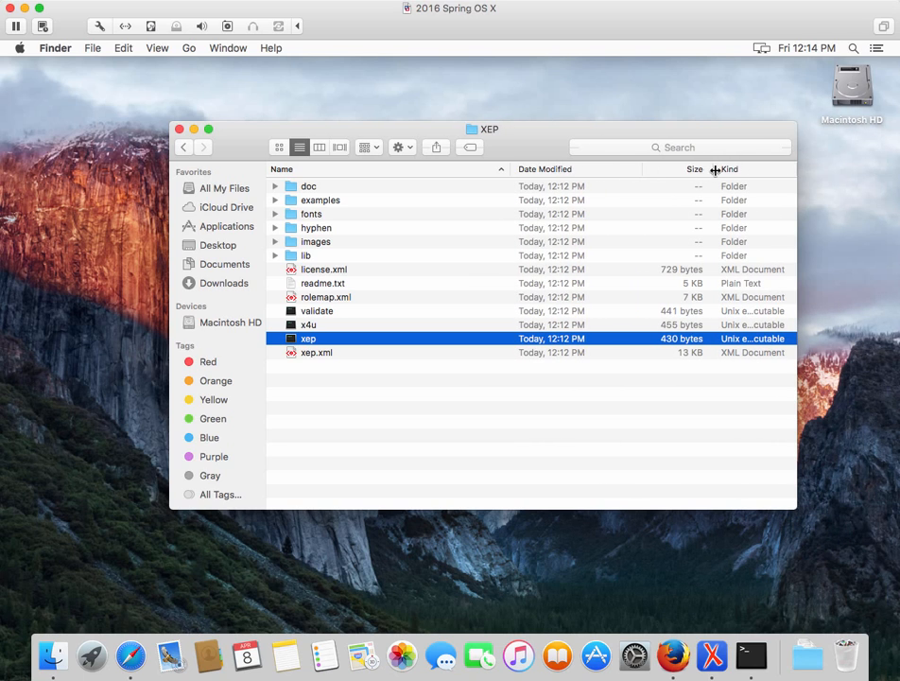
drag(715, 170, 690, 169)
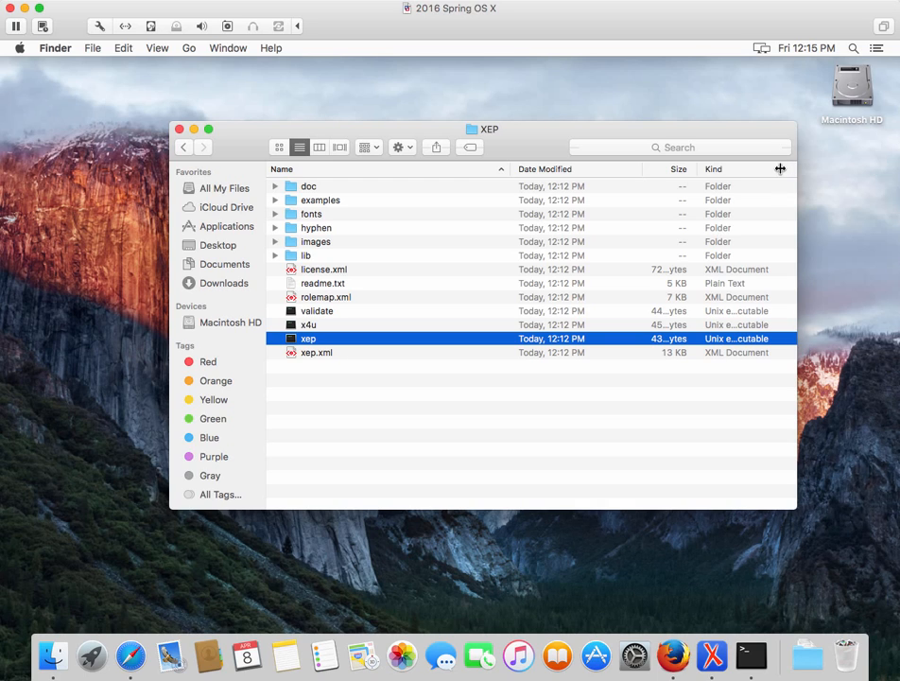
drag(782, 171, 794, 171)
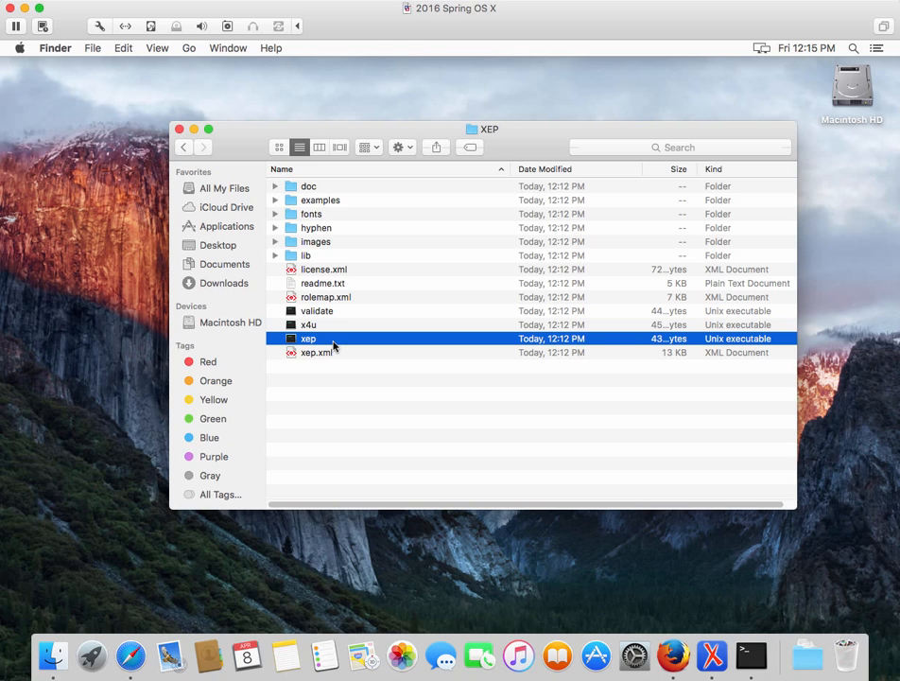
click(331, 411)
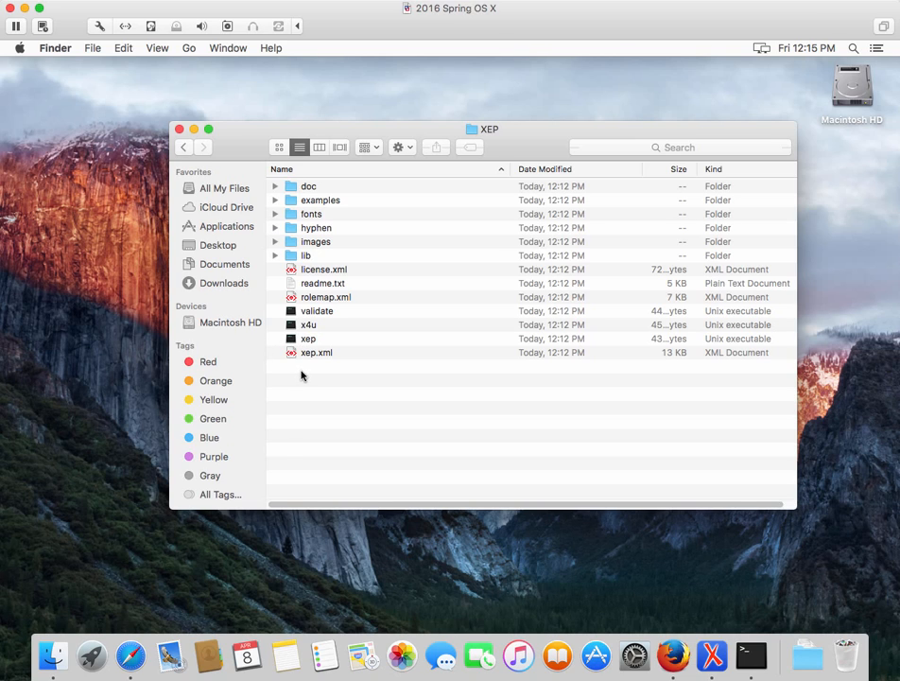
- Copy the examples folder from the XEP folder into Documents and close the folder window
click(292, 204)
right_click(293, 203)
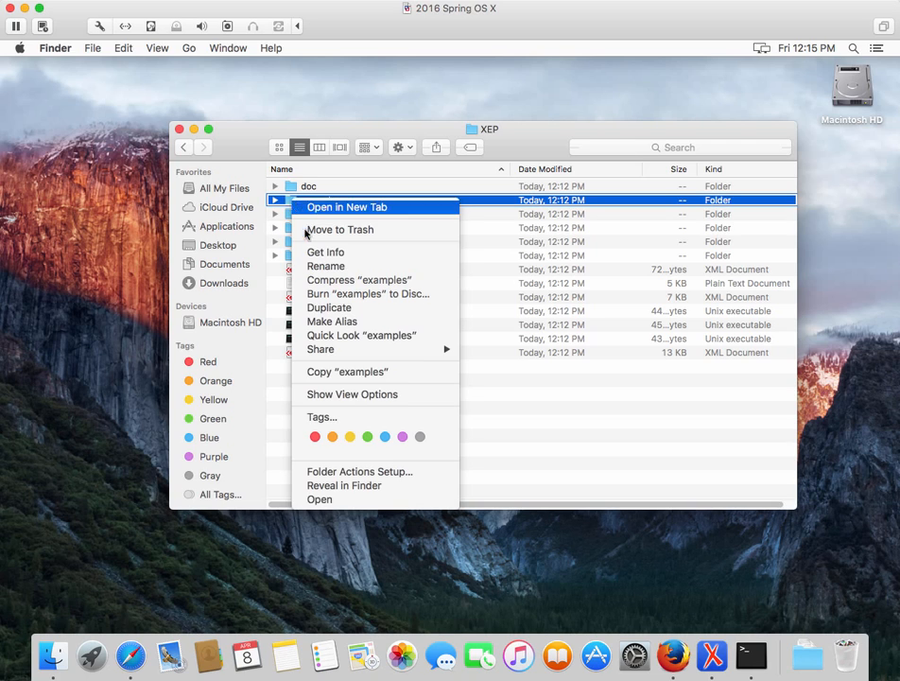
click(323, 372)
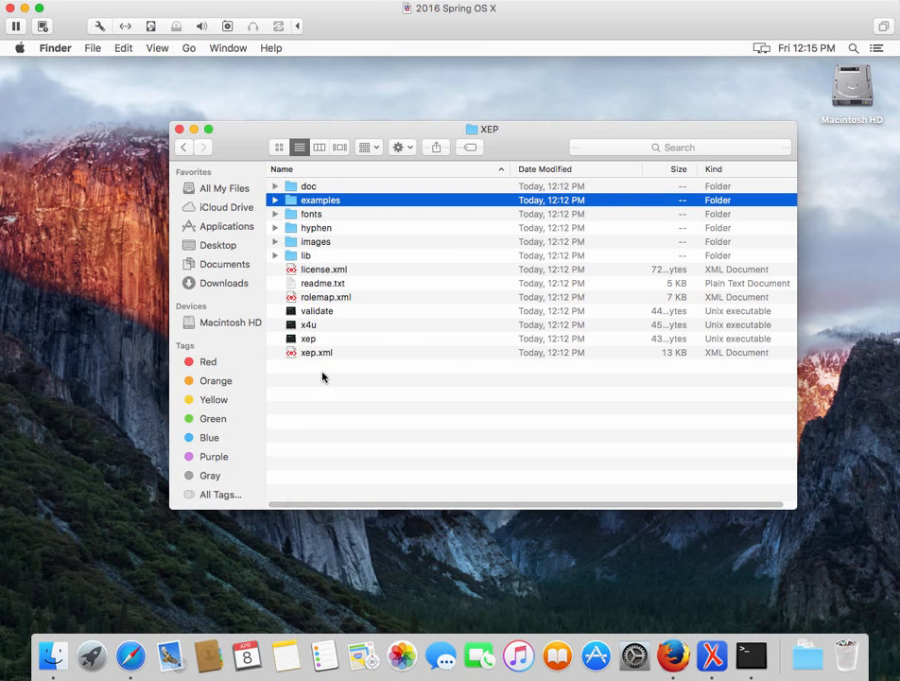
click(228, 268)
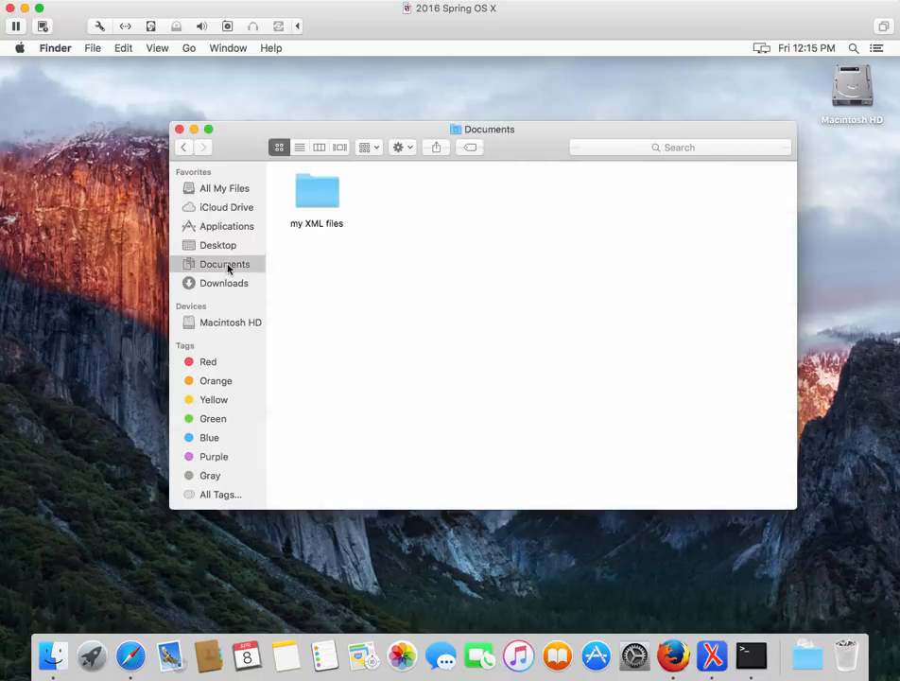
right_click(349, 255)
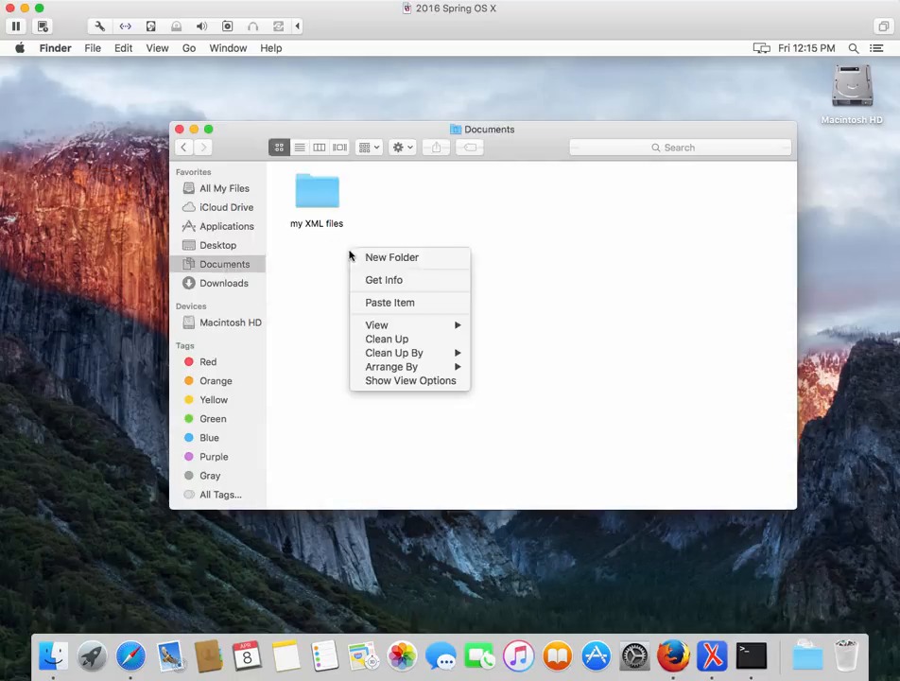
click(391, 302)
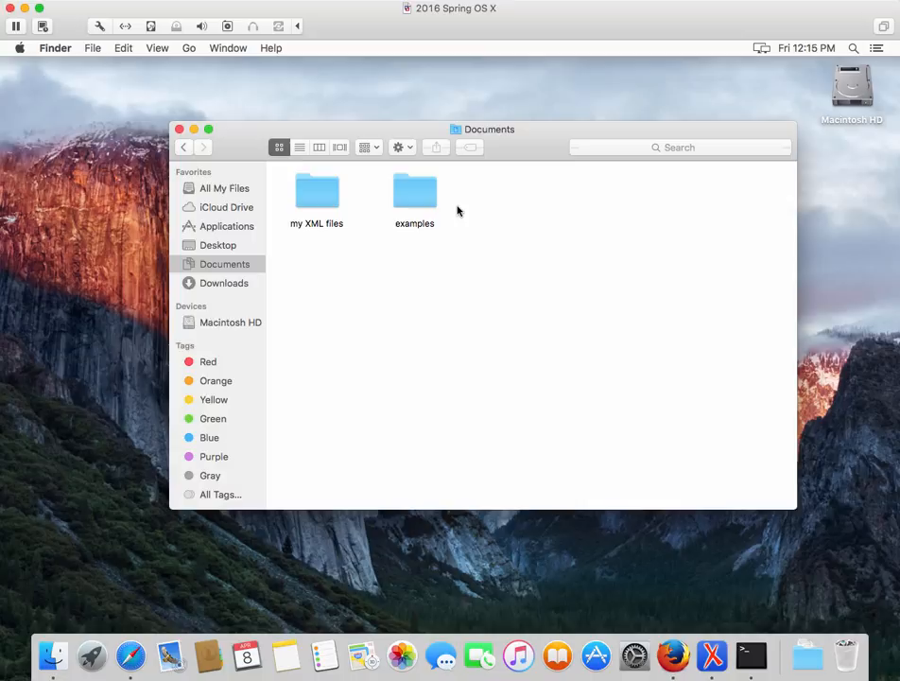
click(179, 132)
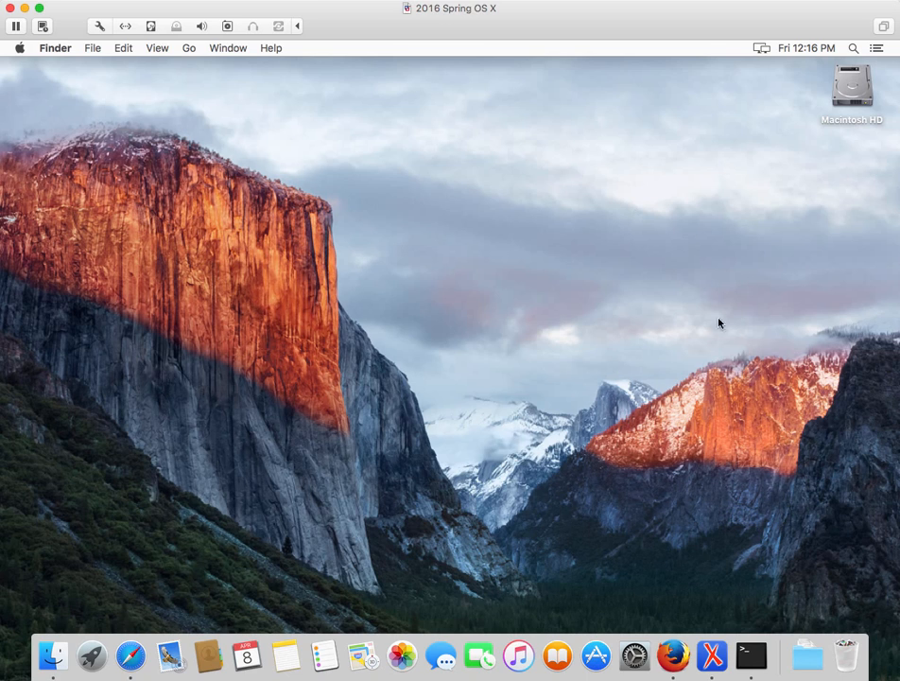
- Switch to Oxygen XML Editor and open the FO Processors preferences under XML / XSLT-FO-XQuery
click(713, 664)
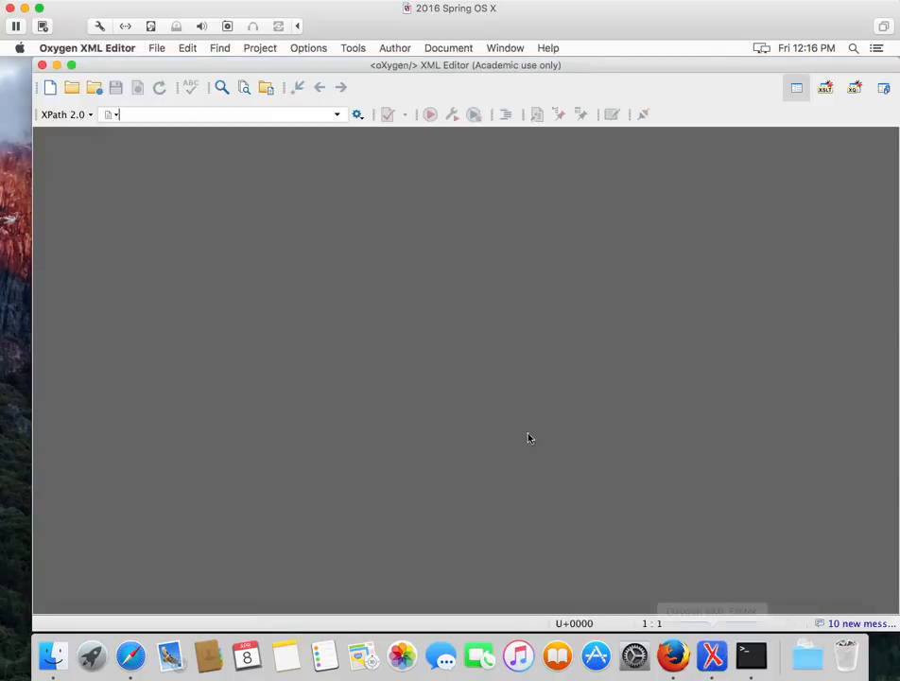
click(98, 53)
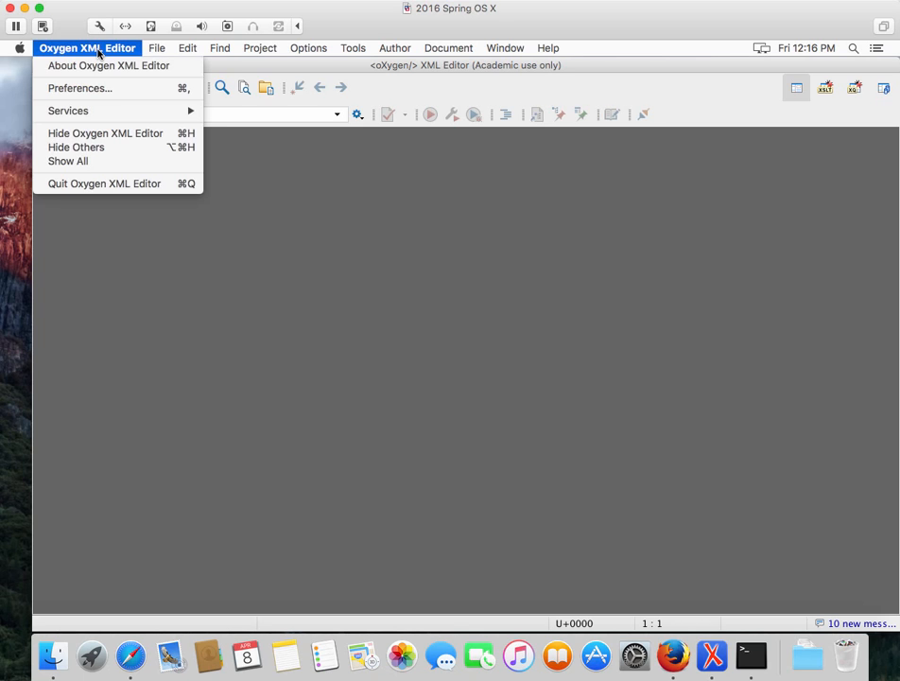
click(89, 91)
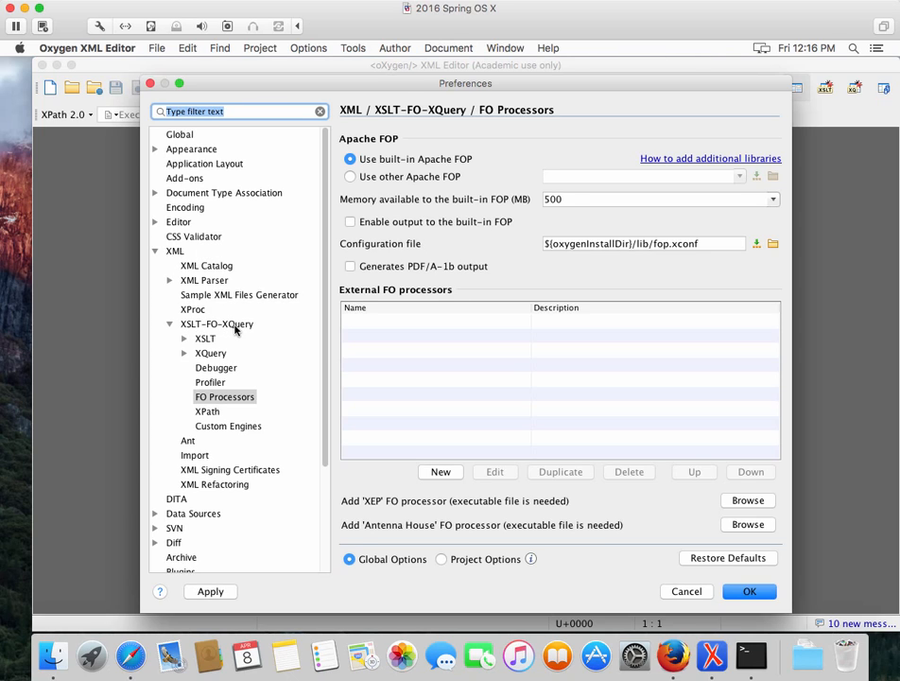
click(206, 398)
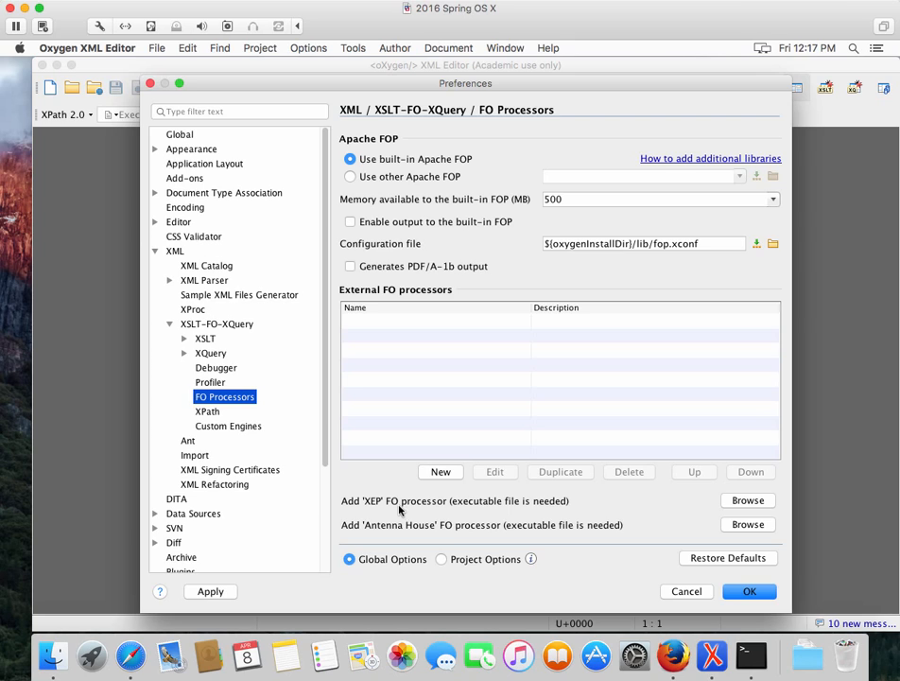
- Add the XEP FO processor using the xep executable from the XEP folder in the user's home folder
click(747, 501)
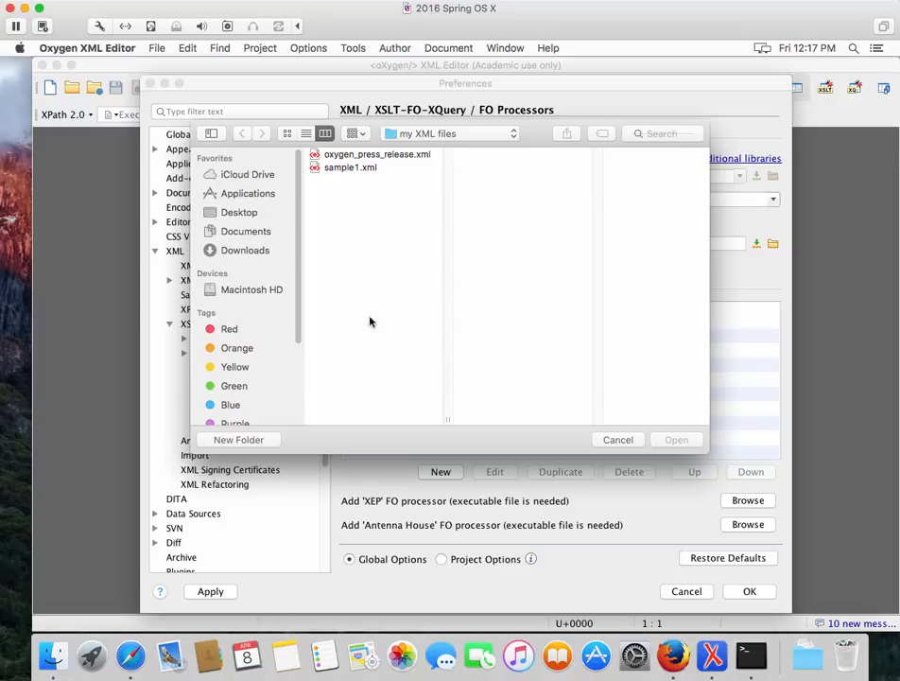
click(249, 295)
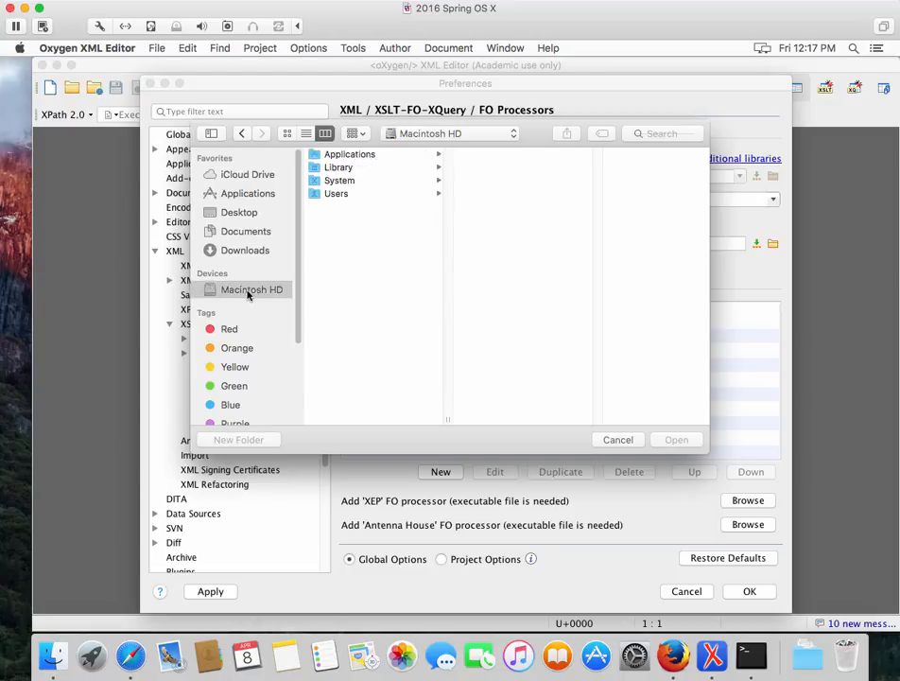
click(329, 196)
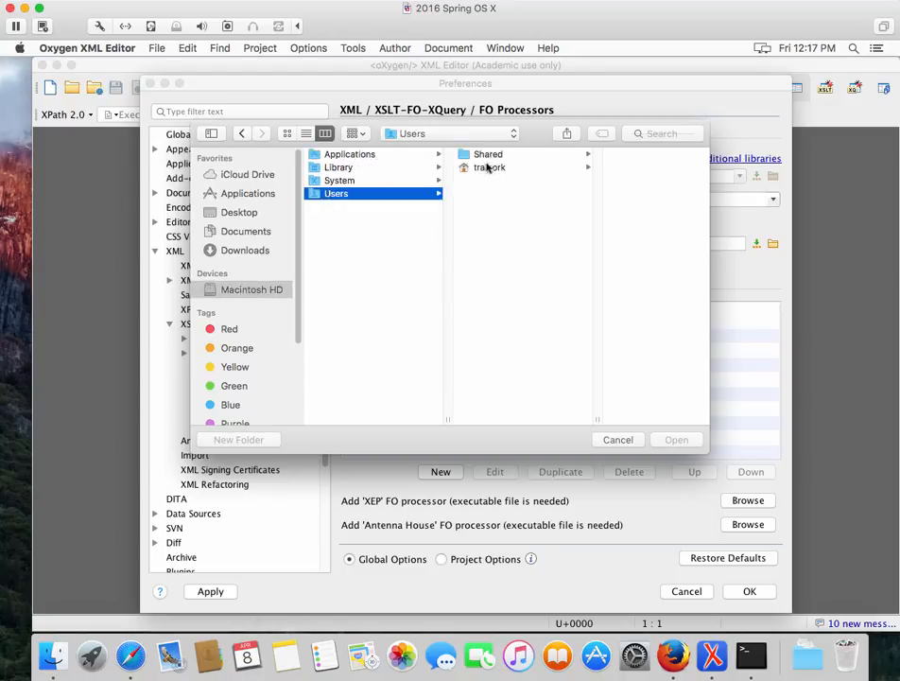
click(479, 170)
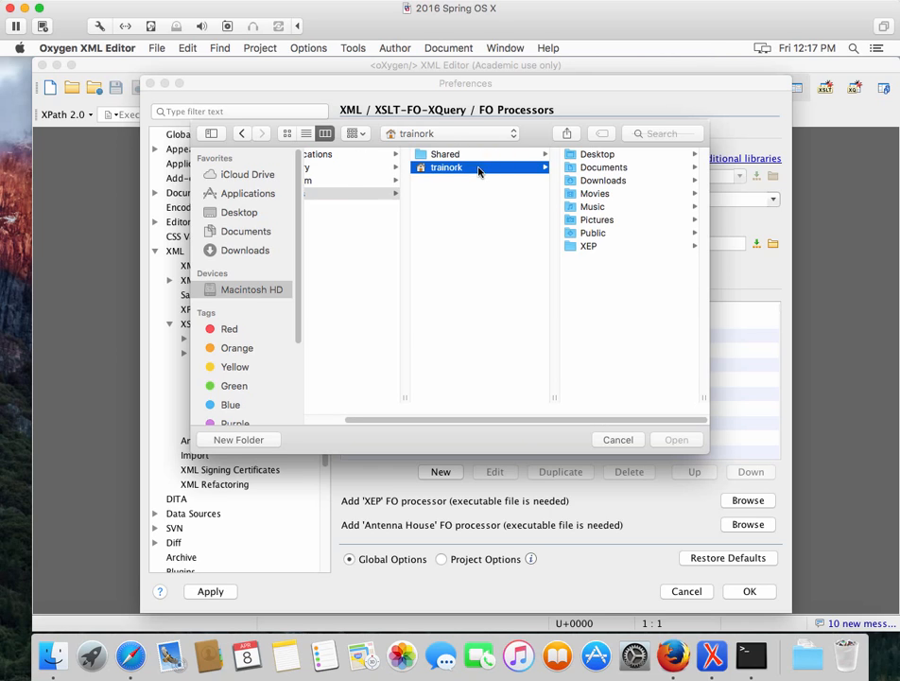
click(579, 247)
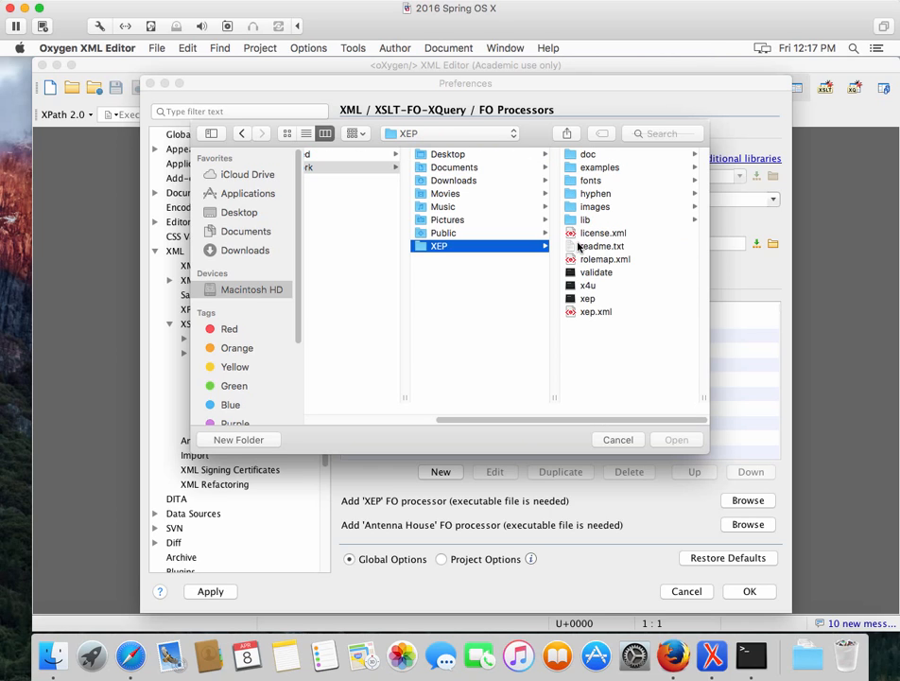
click(573, 299)
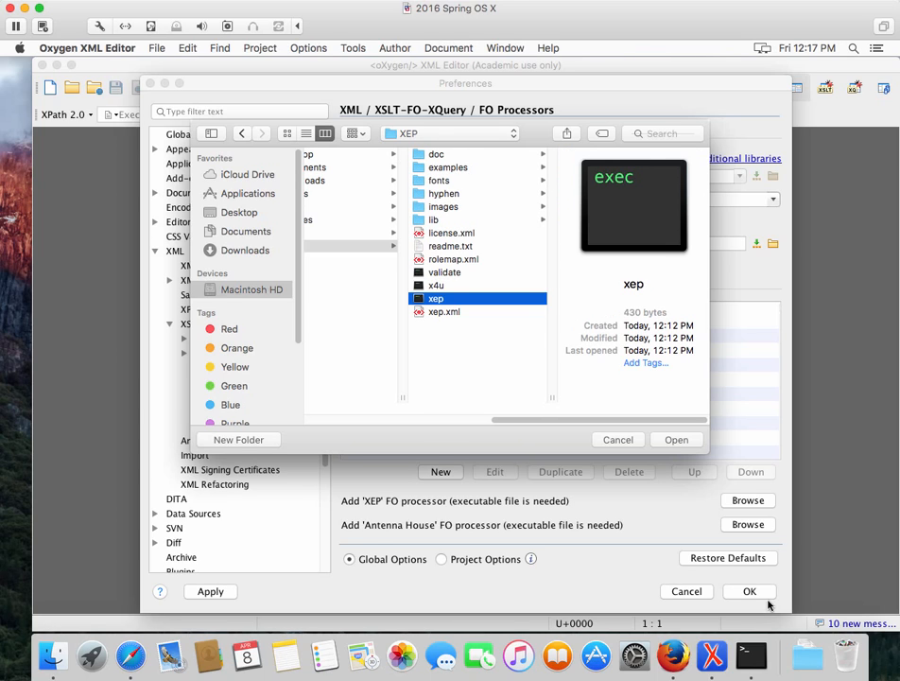
click(676, 440)
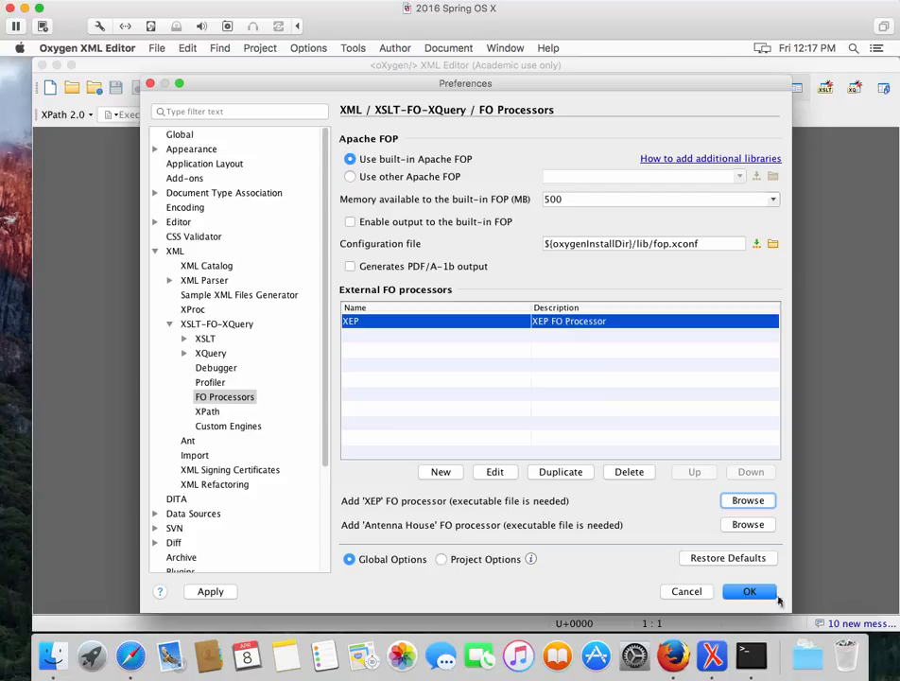
- Save the preferences and quit Oxygen XML Editor
click(742, 592)
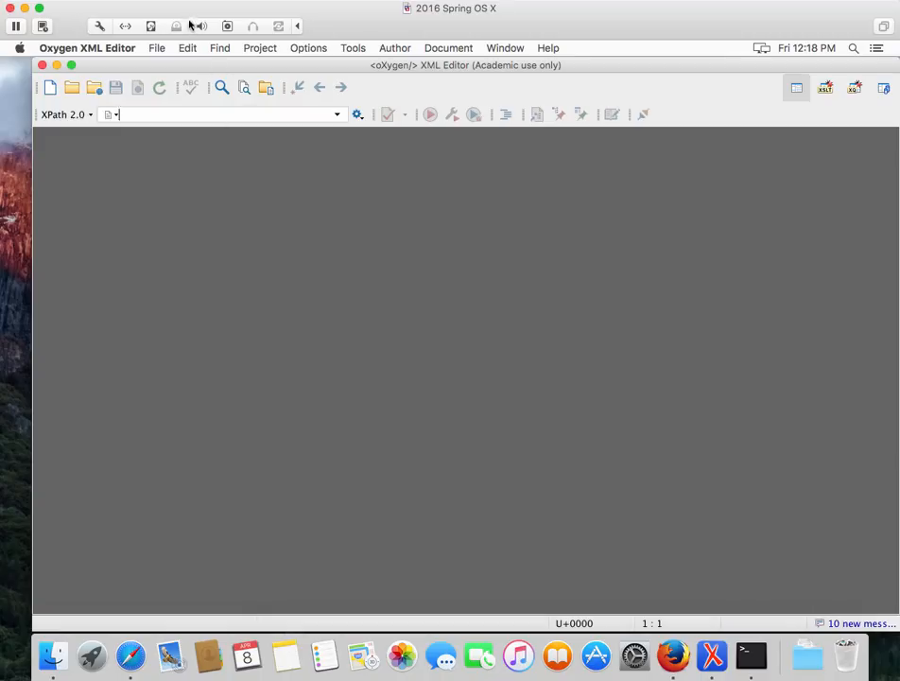
click(83, 51)
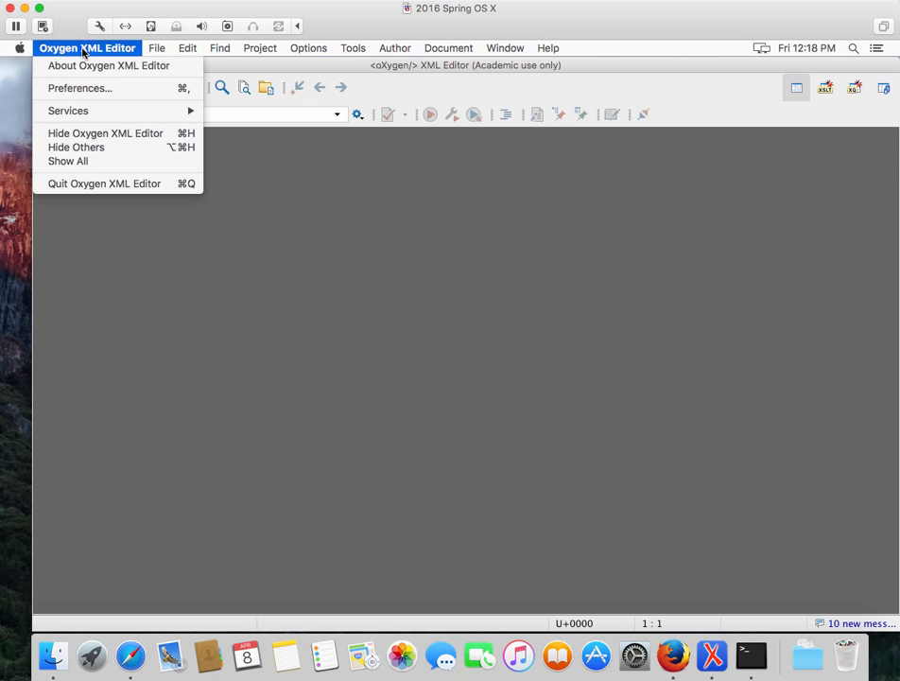
click(87, 183)
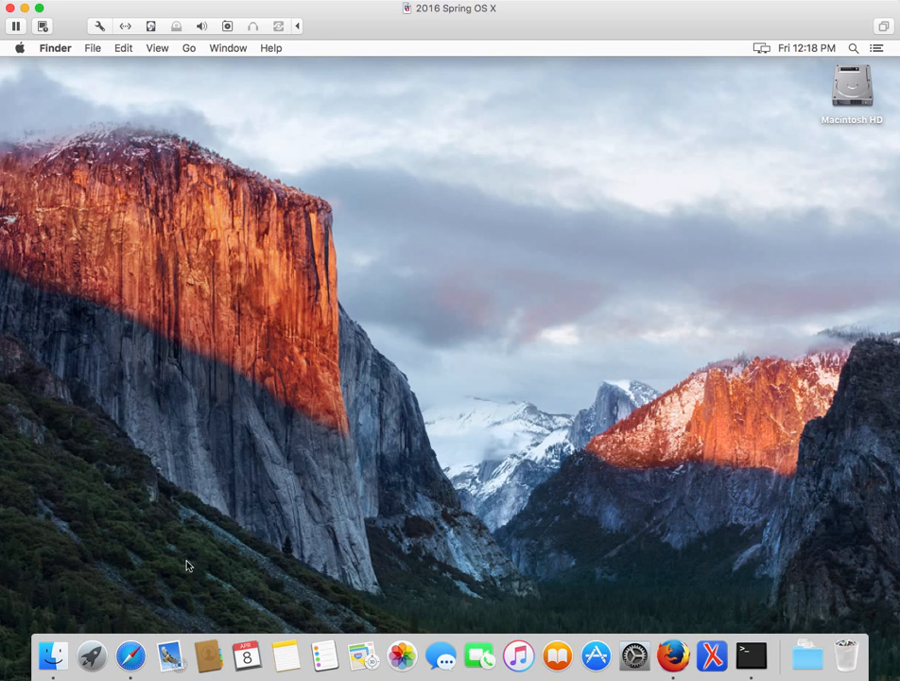
- Switch to Finder and open the examples folder inside Documents
click(51, 660)
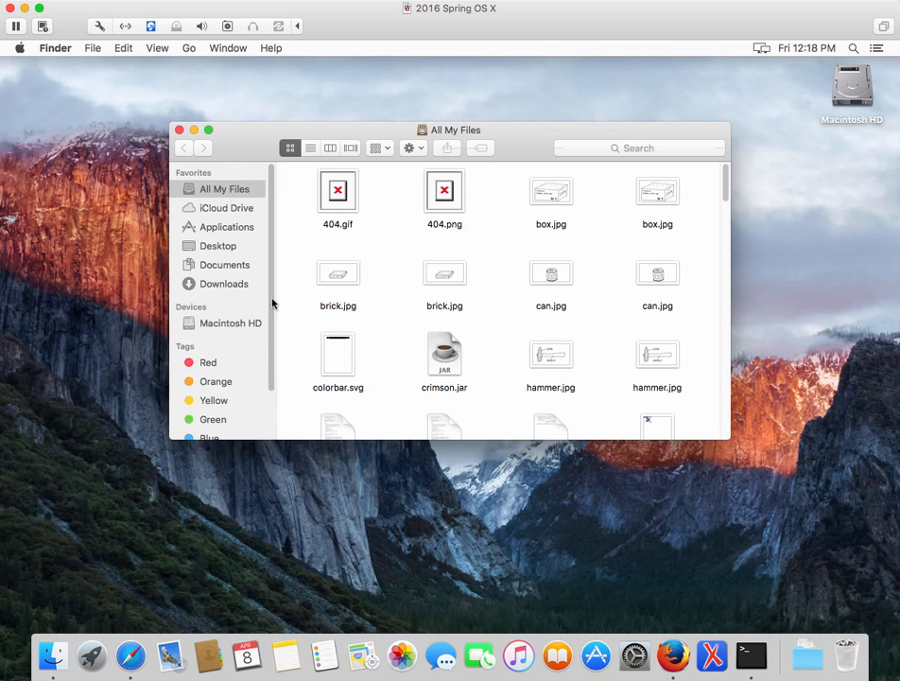
click(218, 271)
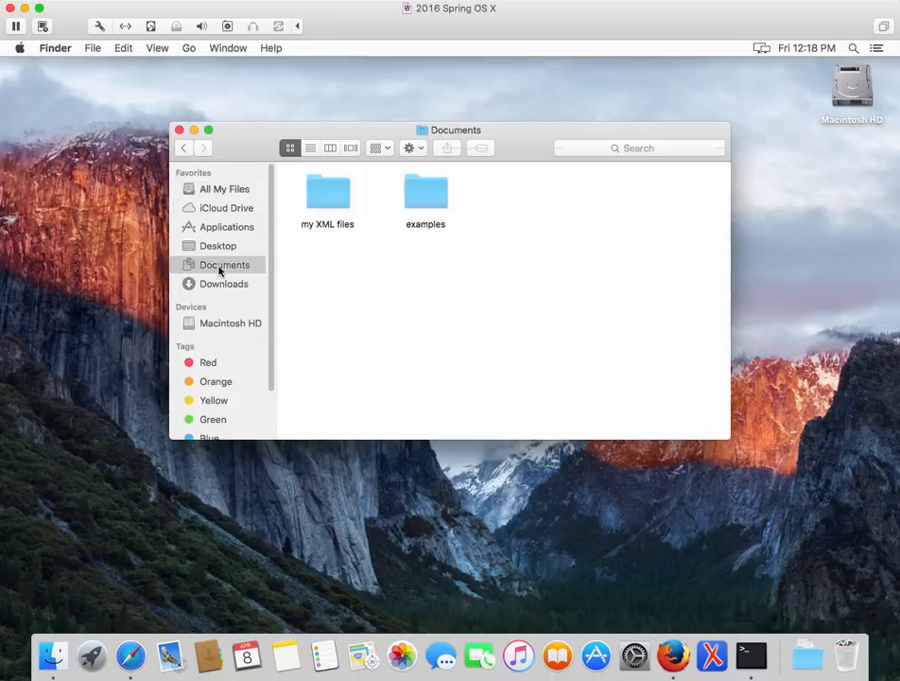
double_click(430, 199)
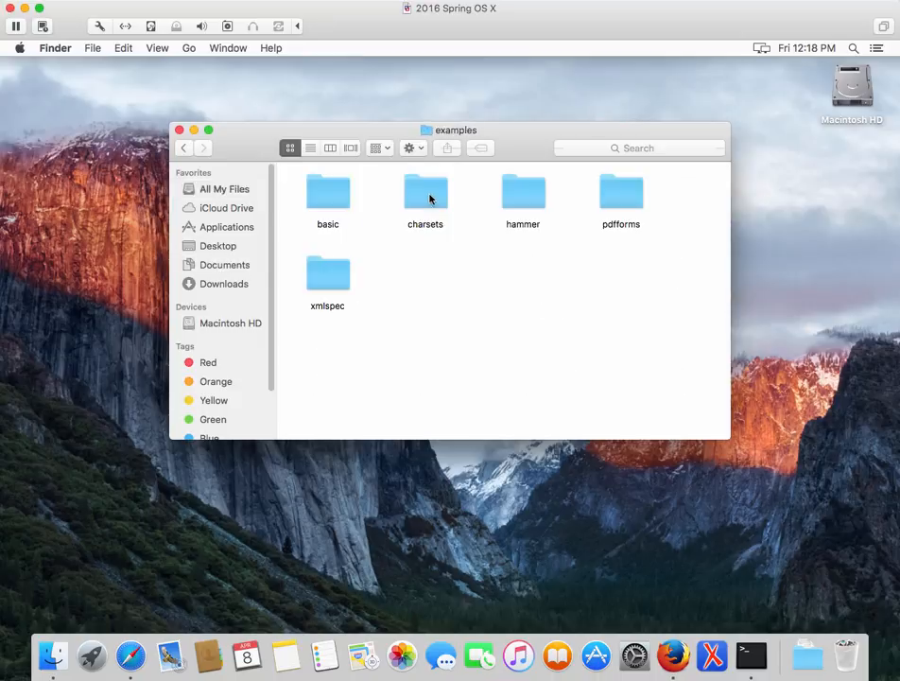
- Open the hammer example folder, look through its Images subfolder, and return to the hammer folder
double_click(529, 202)
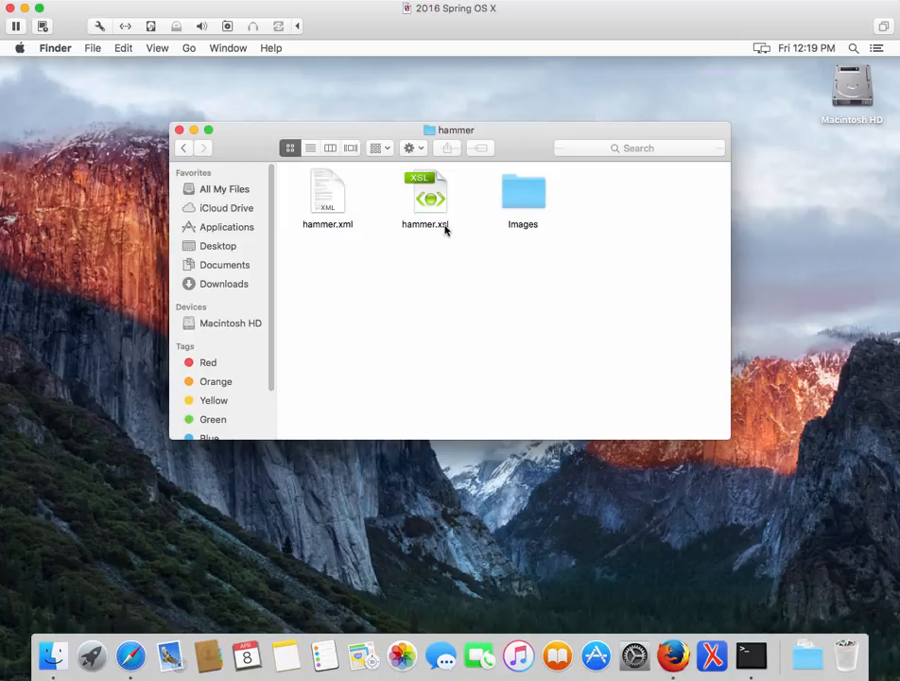
double_click(536, 194)
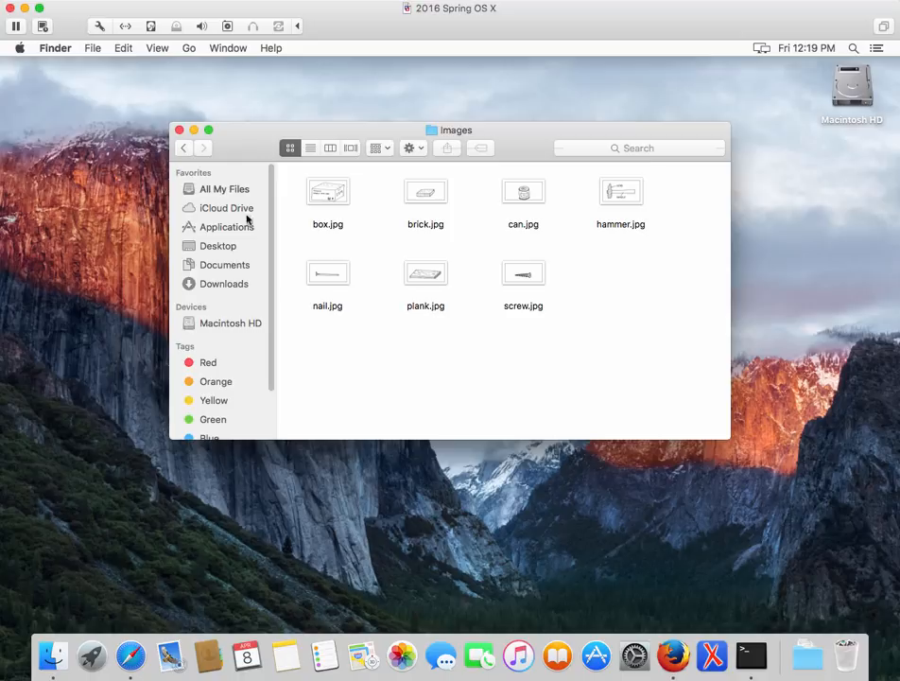
click(185, 149)
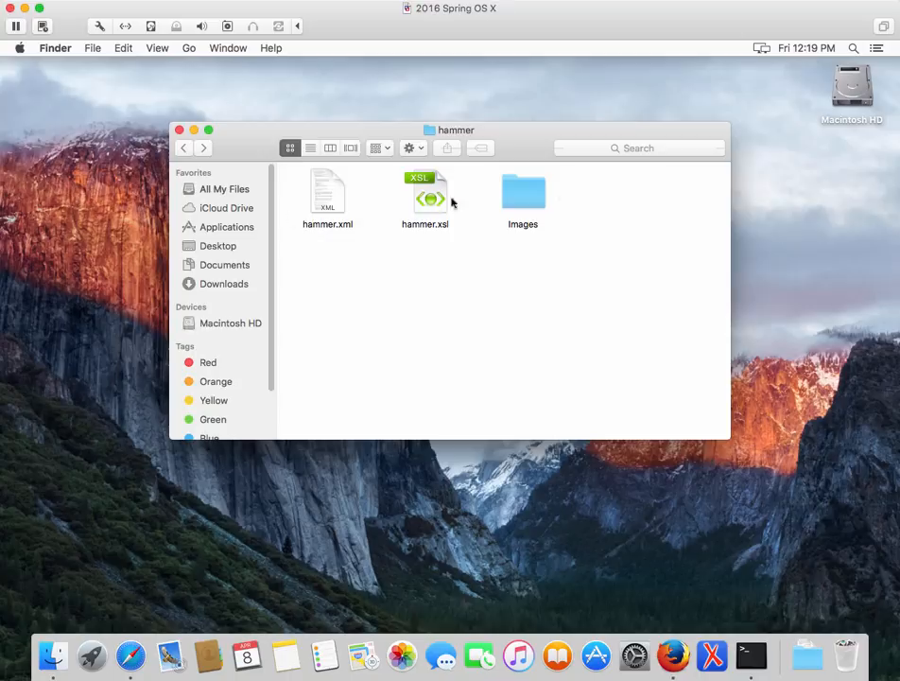
- Check which applications can open hammer.xml, and open the file in Oxygen XML Editor
right_click(321, 206)
mouse_move(348, 225)
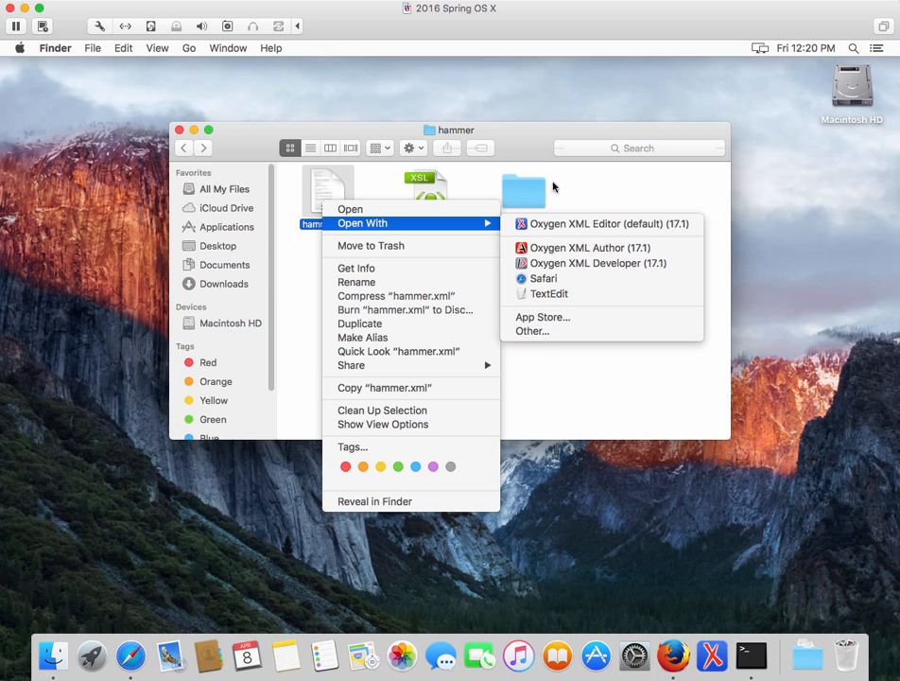
key(Escape)
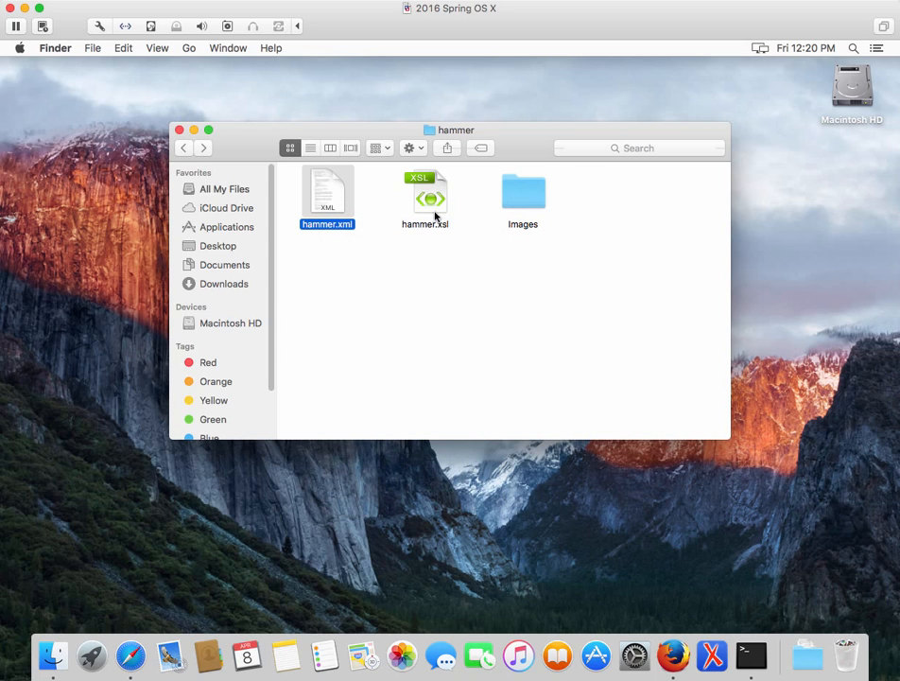
double_click(322, 224)
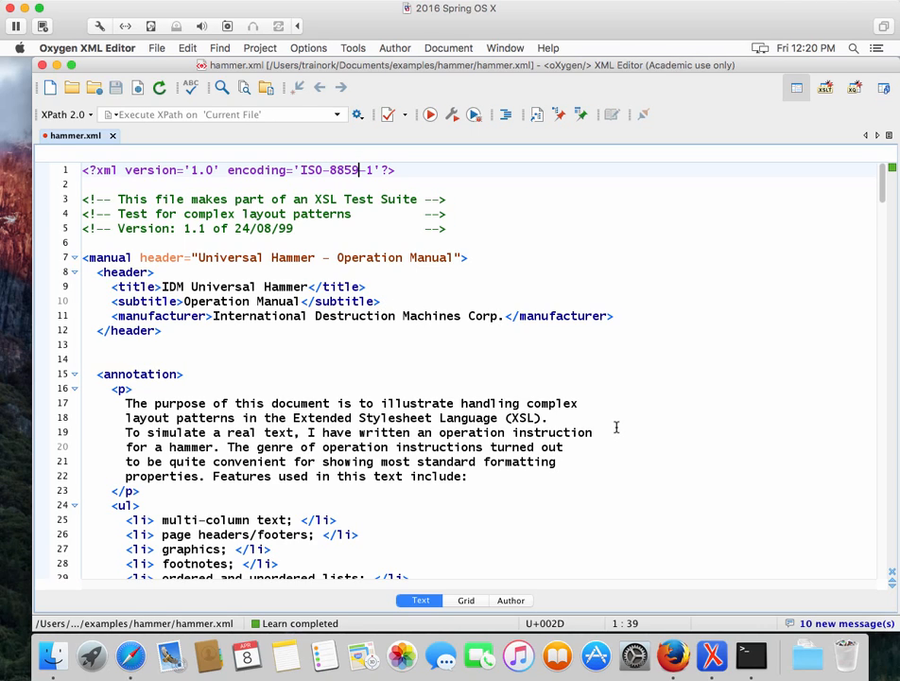
- Read through hammer.xml from its header to the image list entries, and return to the start of the document
scroll(617, 428, down, 1)
scroll(617, 428, down, 2)
scroll(617, 428, down, 12)
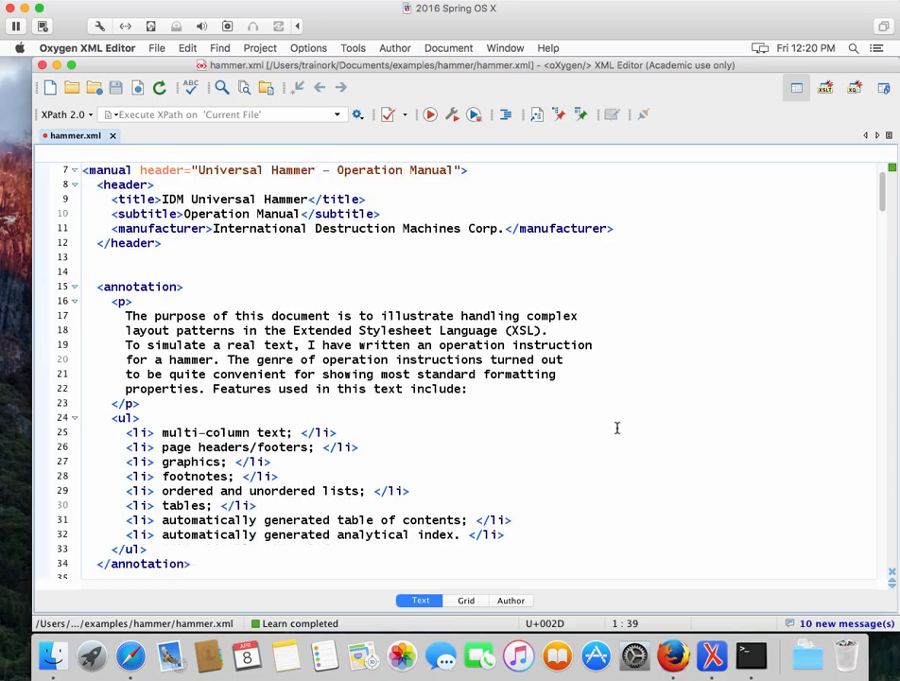
scroll(619, 426, down, 15)
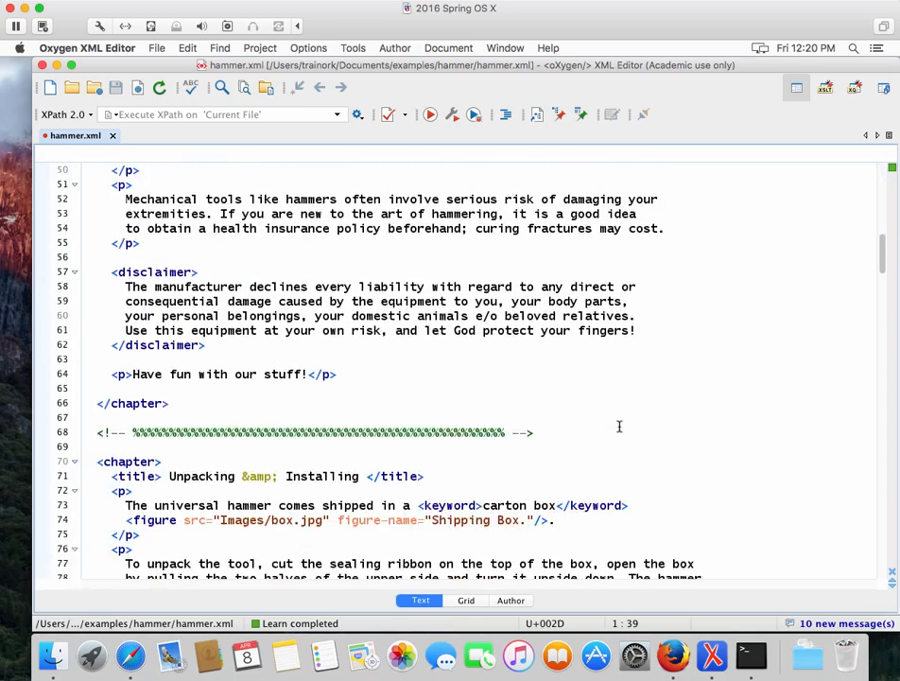
scroll(622, 412, down, 10)
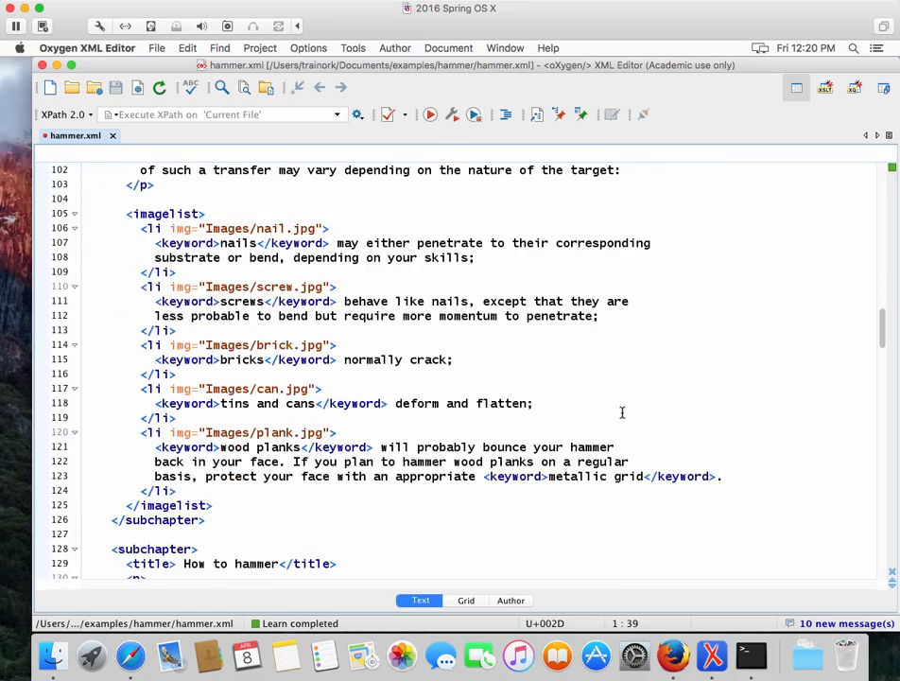
scroll(622, 412, up, 18)
scroll(622, 413, up, 20)
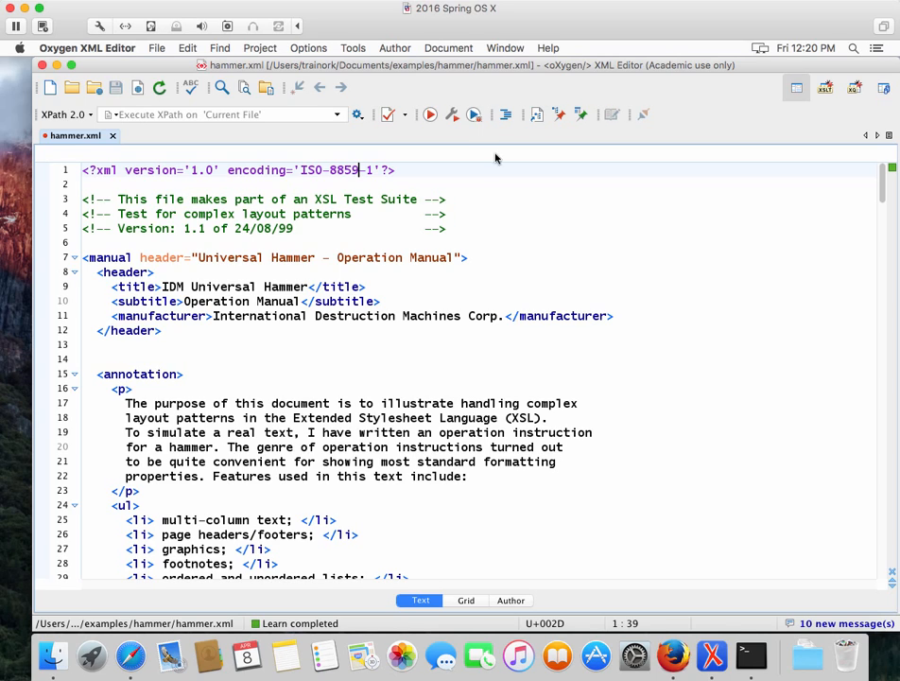
- Open the hammer.xsl stylesheet from the hammer folder
click(74, 90)
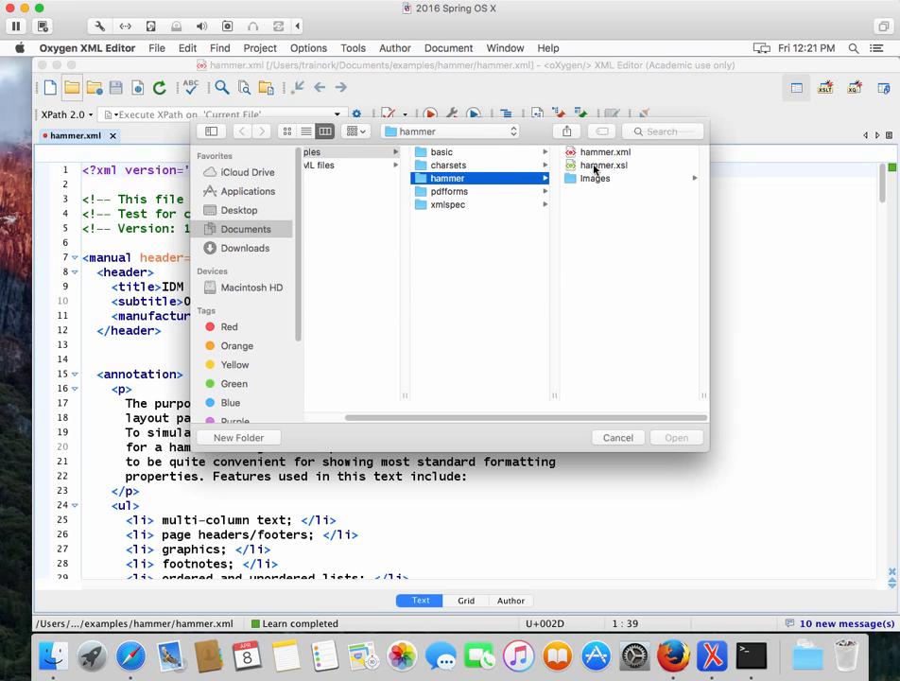
double_click(594, 166)
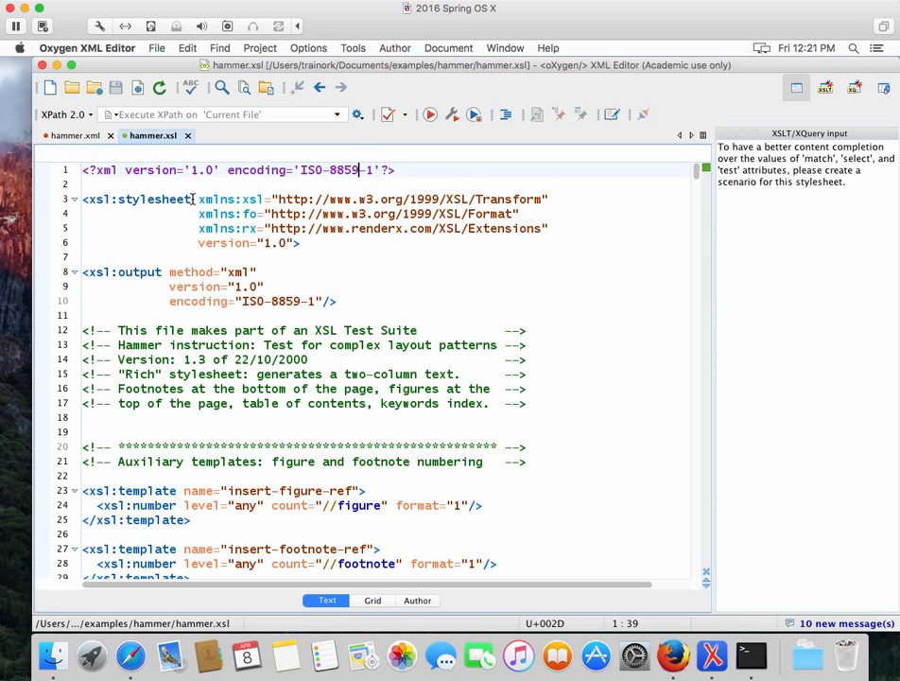
- Examine the xsl:stylesheet element in hammer.xsl and the fo:block formatting attributes in its draw-figures template
drag(194, 199, 83, 201)
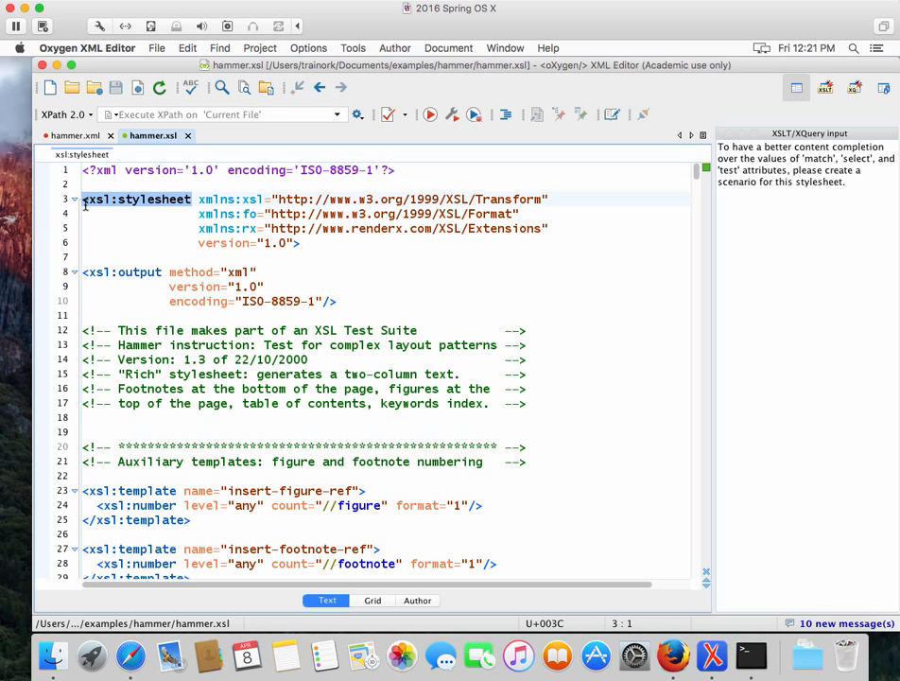
mouse_move(86, 207)
scroll(525, 322, down, 5)
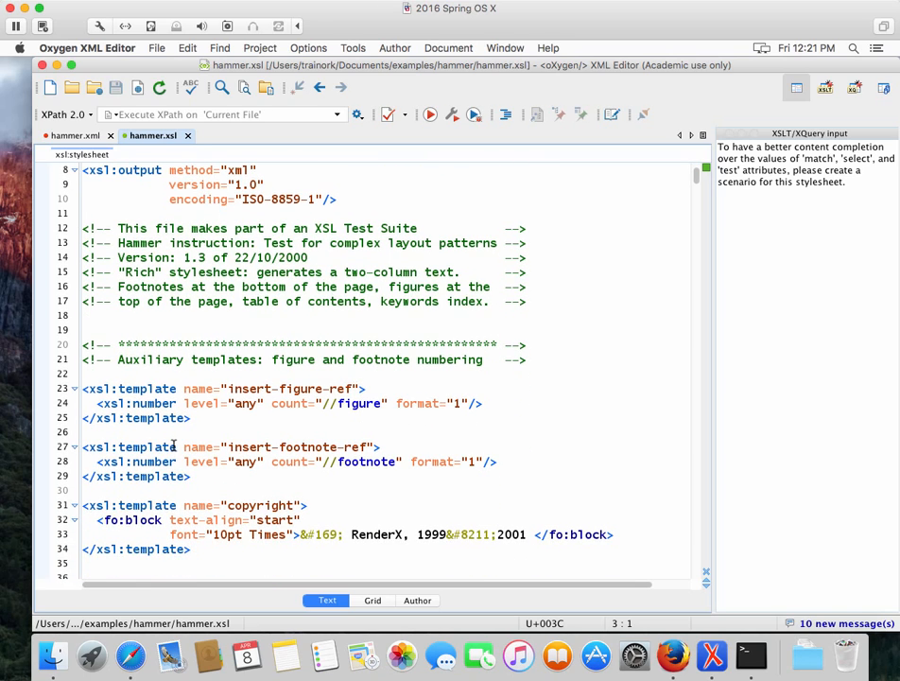
scroll(203, 431, down, 5)
scroll(210, 436, down, 9)
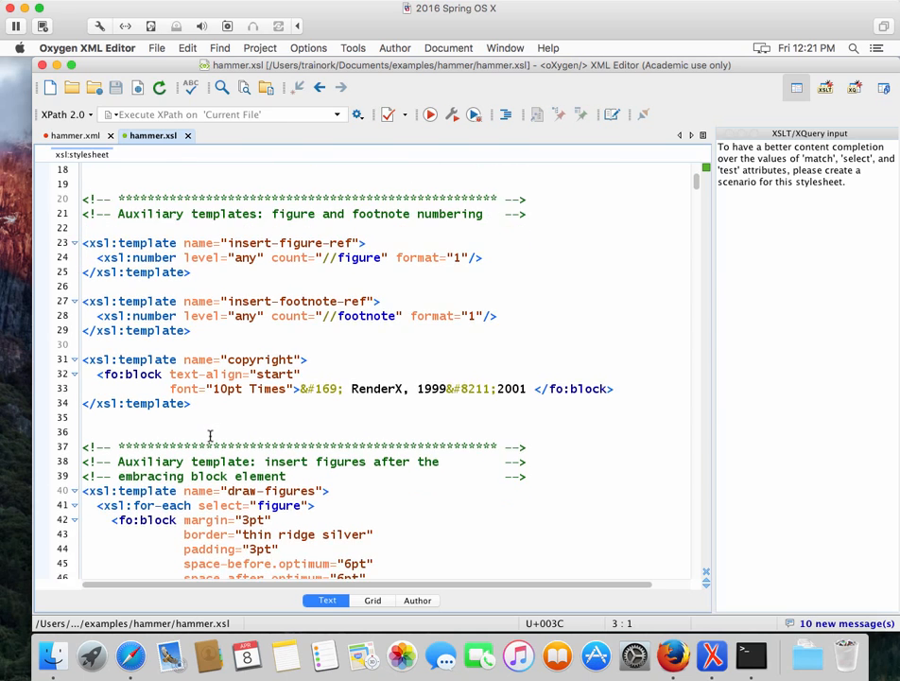
scroll(210, 436, down, 4)
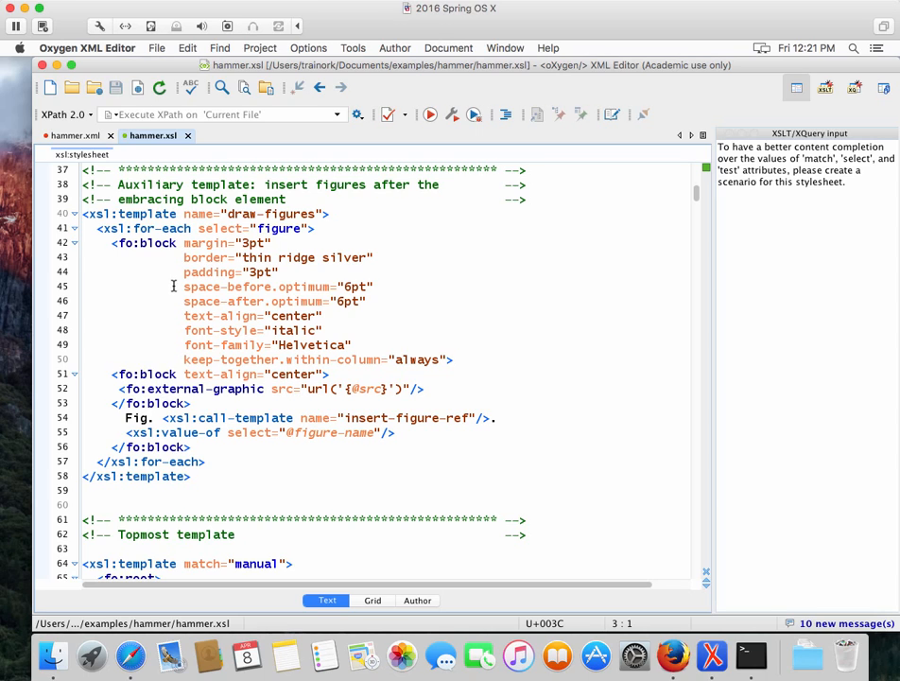
drag(110, 243, 330, 373)
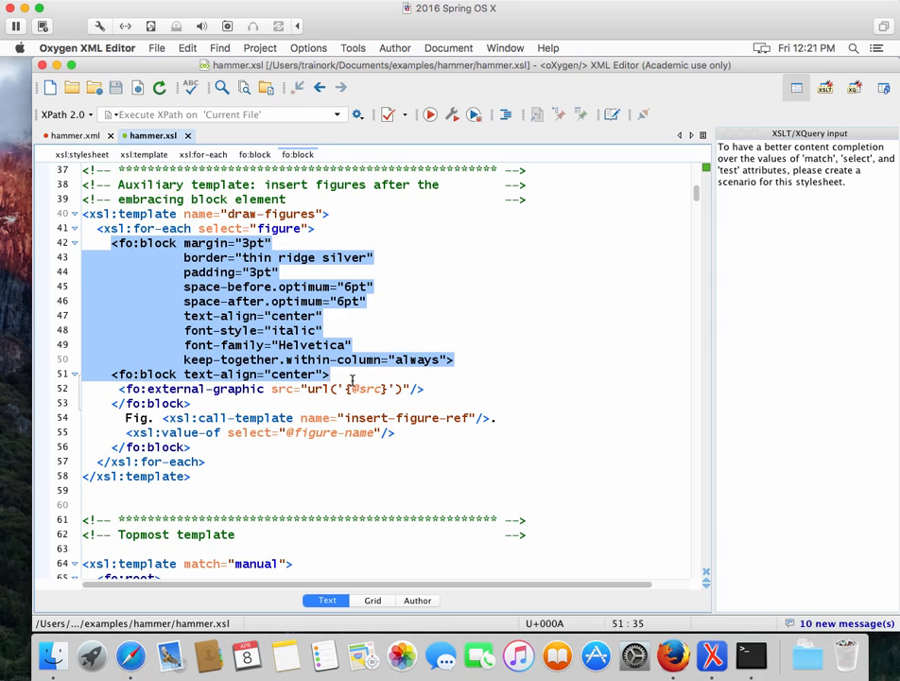
click(462, 284)
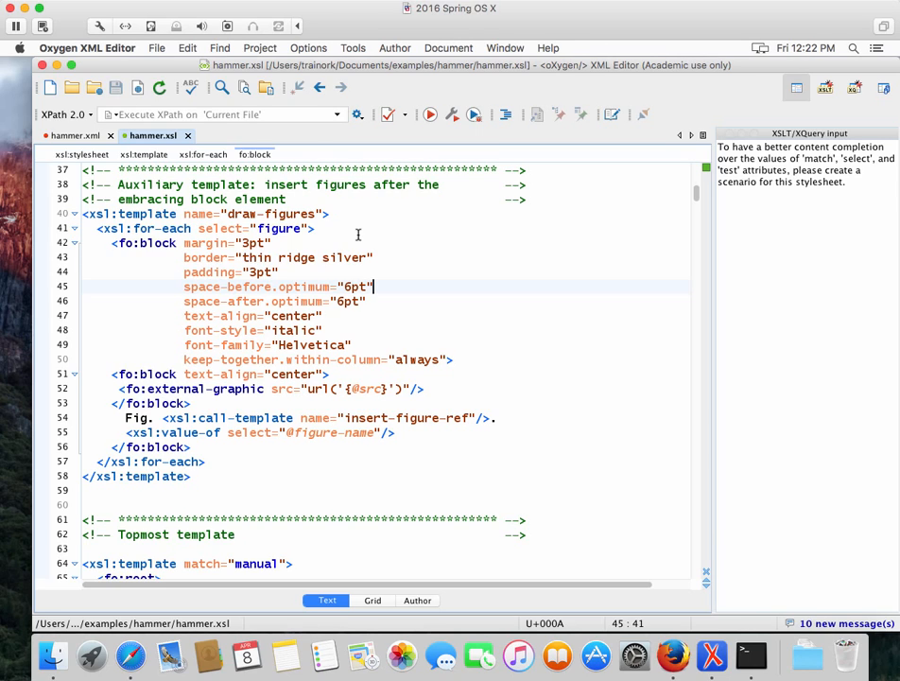
- Start a new XML transformation with XSLT scenario for hammer.xml and review its FO Processor and Output settings
click(72, 136)
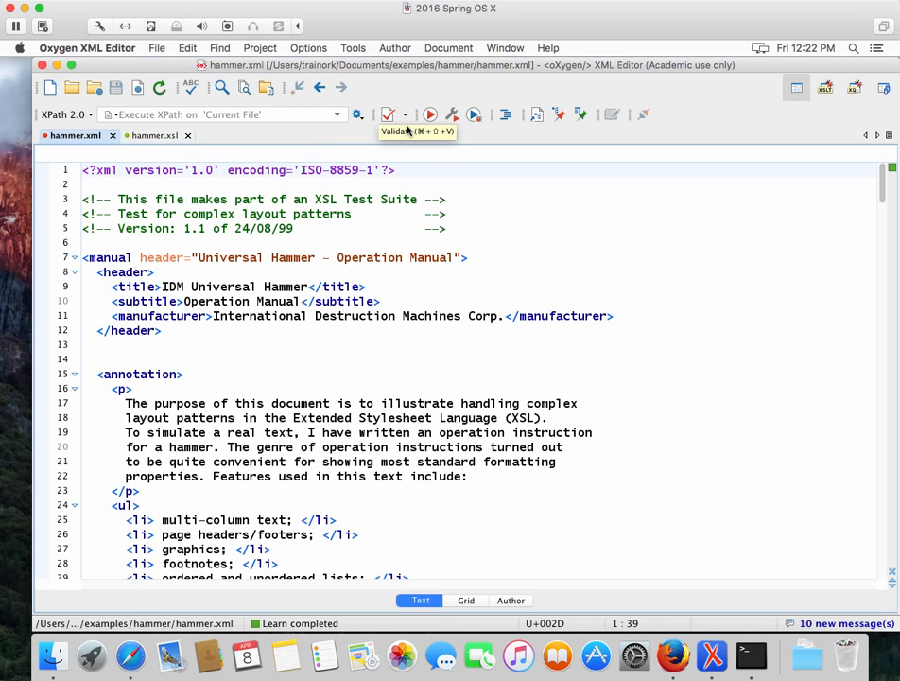
click(455, 119)
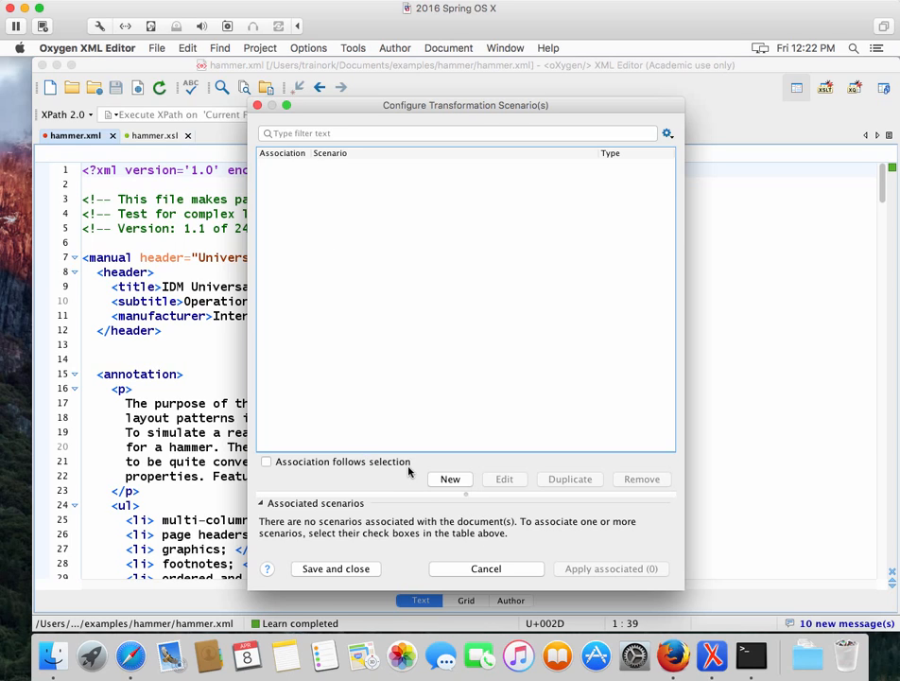
click(450, 480)
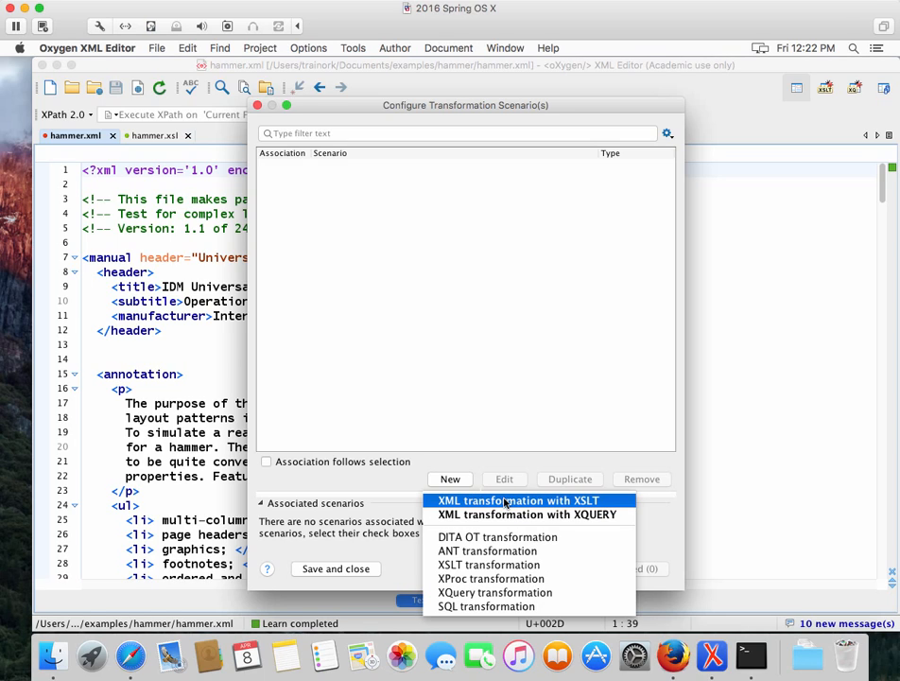
click(508, 501)
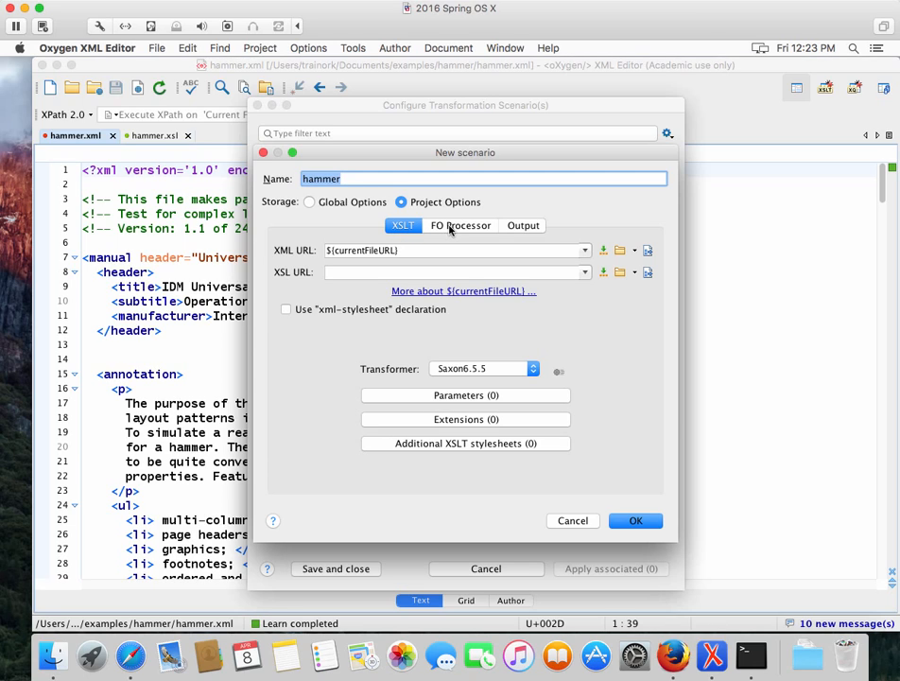
click(451, 228)
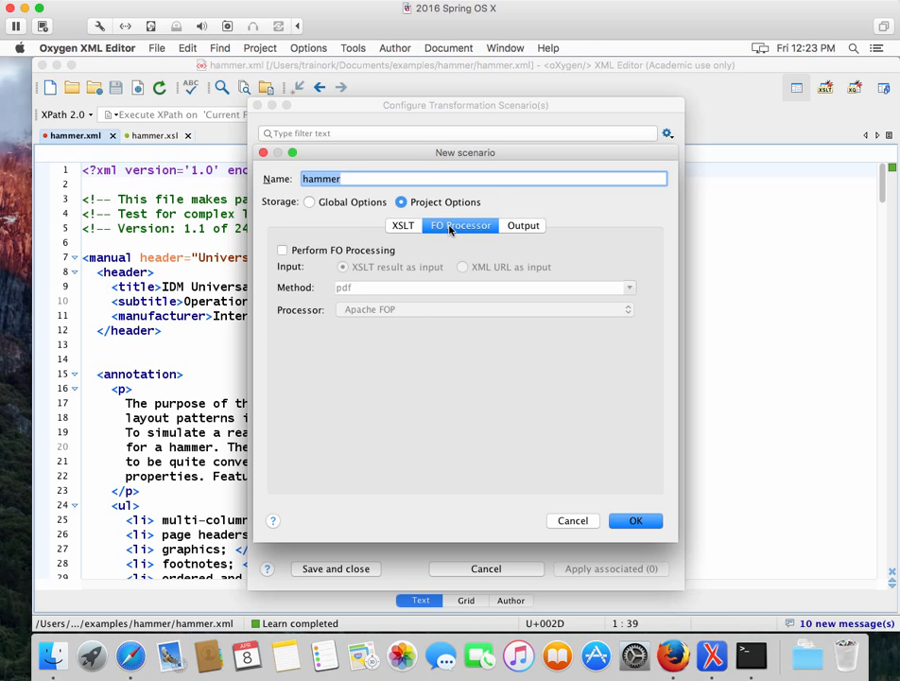
click(515, 227)
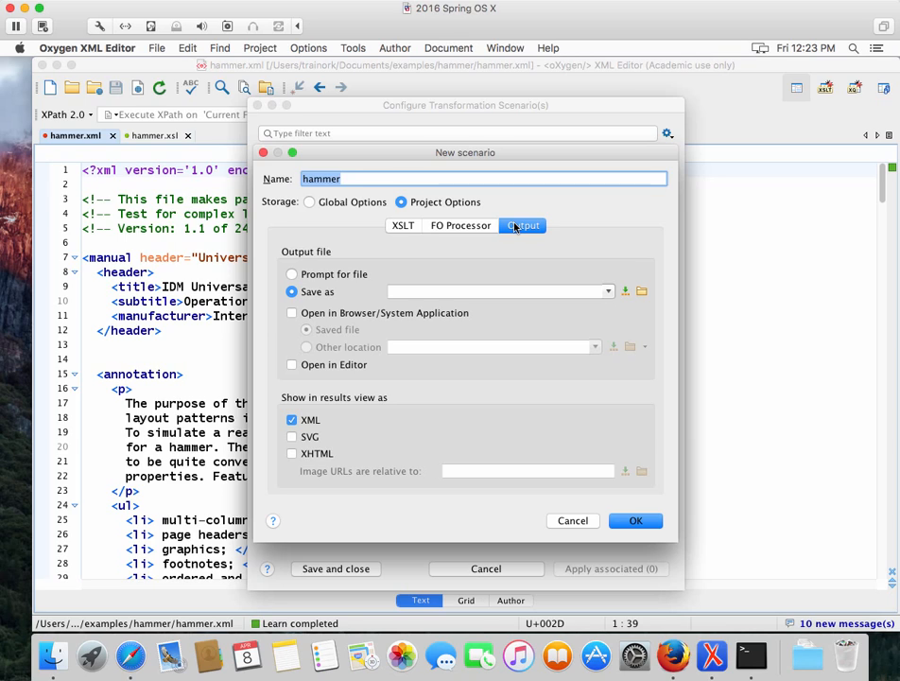
click(410, 230)
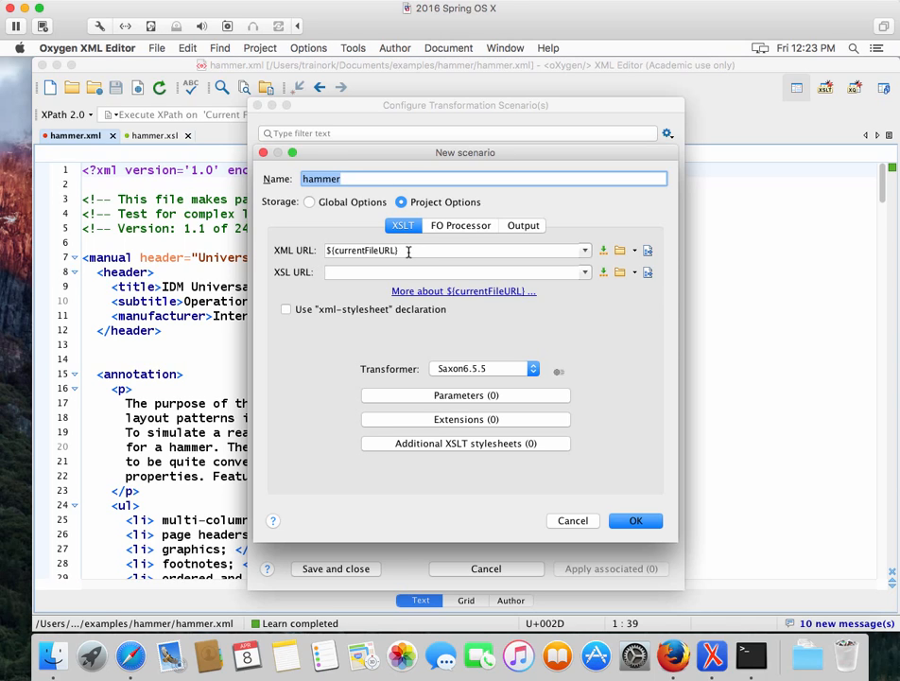
- Choose hammer.xsl from the hammer folder as the scenario's XSL stylesheet
click(621, 274)
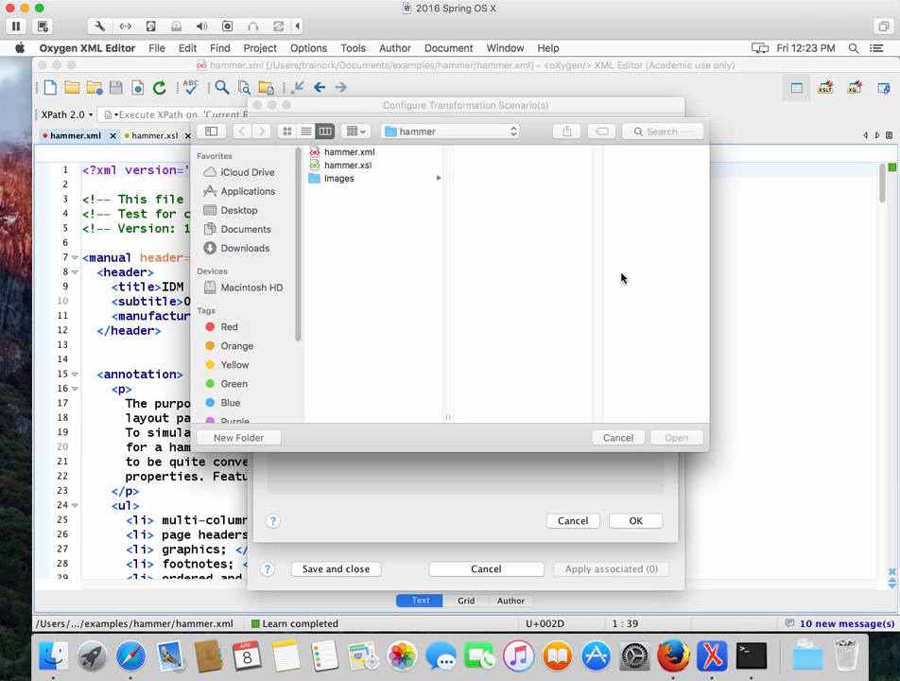
click(331, 167)
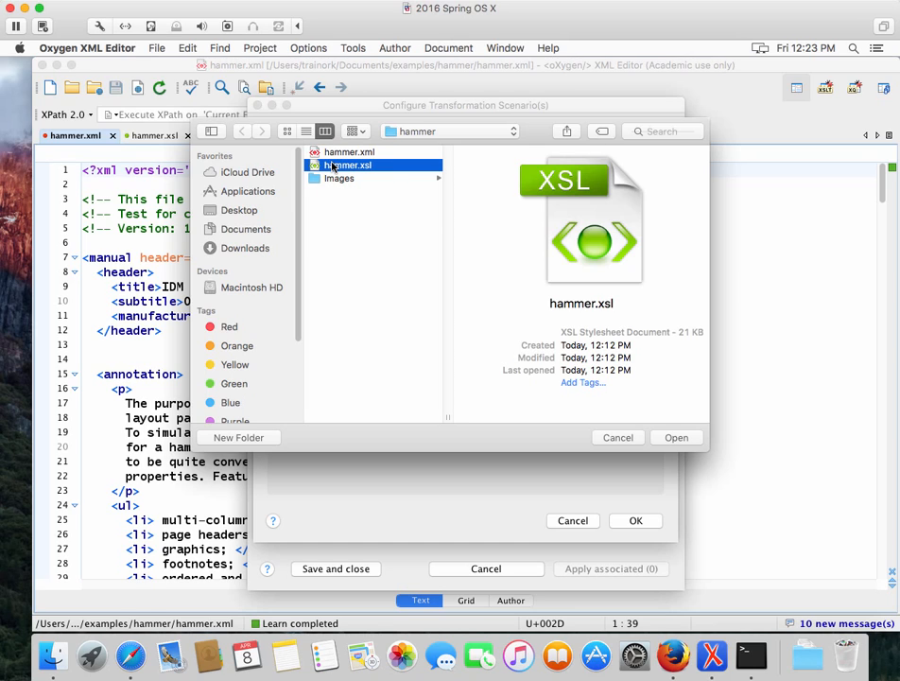
click(675, 438)
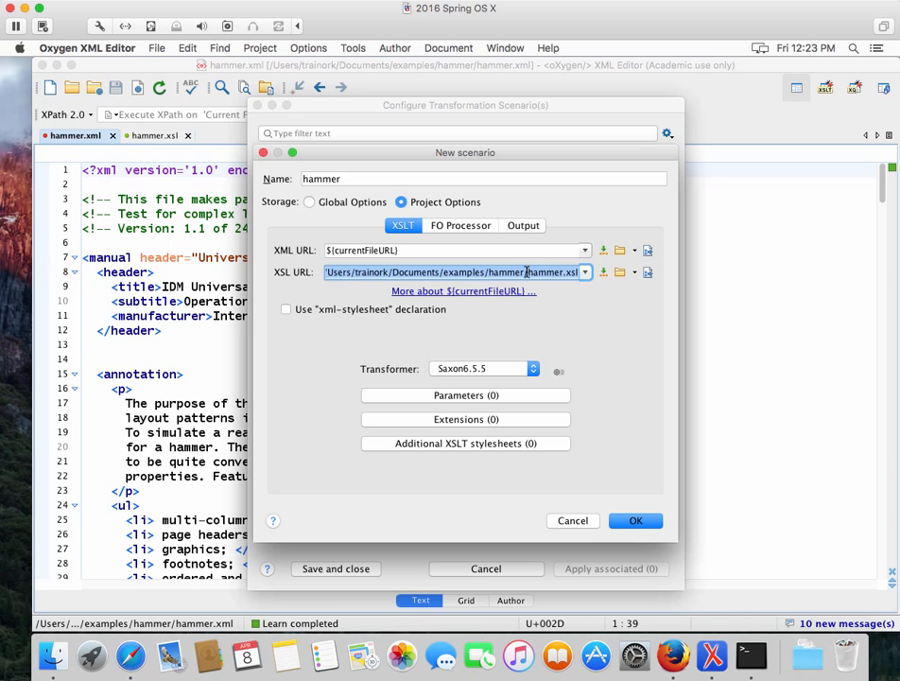
- Remove the folder path from the scenario's XSL URL, leaving the relative reference hammer.xsl
click(527, 271)
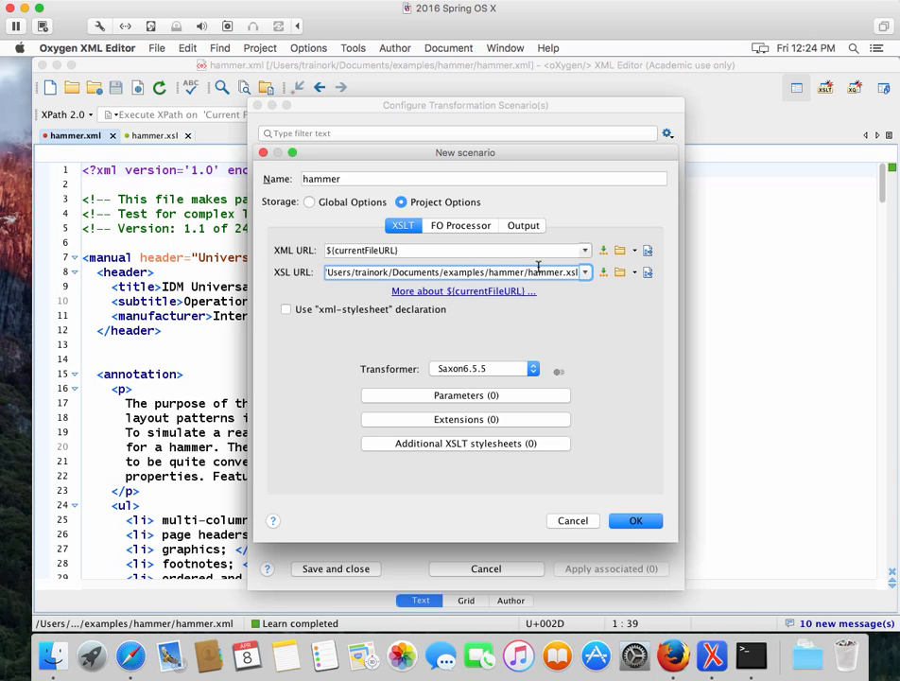
key(BackSpace)
key(BackSpace)
key(BackSpace)
key(BackSpace)
key(BackSpace)
key(BackSpace)
key(BackSpace)
key(BackSpace)
key(BackSpace)
key(BackSpace)
key(BackSpace)
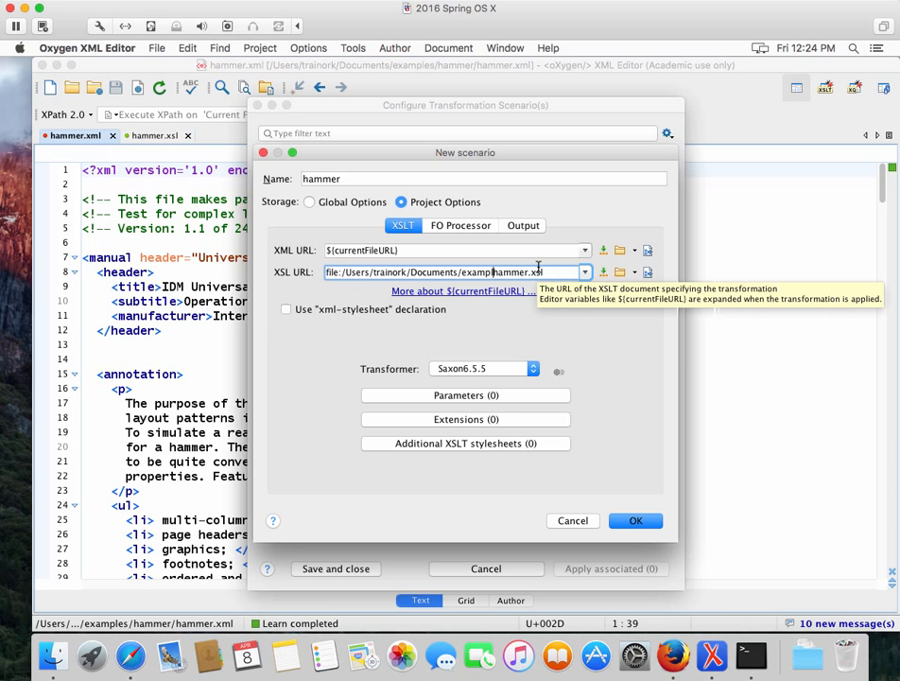
key(BackSpace)
key(BackSpace)
key(BackSpace)
key(BackSpace)
key(BackSpace)
key(BackSpace)
key(BackSpace)
key(BackSpace)
key(BackSpace)
key(BackSpace)
key(BackSpace)
key(BackSpace)
key(BackSpace)
key(BackSpace)
key(BackSpace)
key(BackSpace)
key(BackSpace)
key(BackSpace)
key(BackSpace)
key(BackSpace)
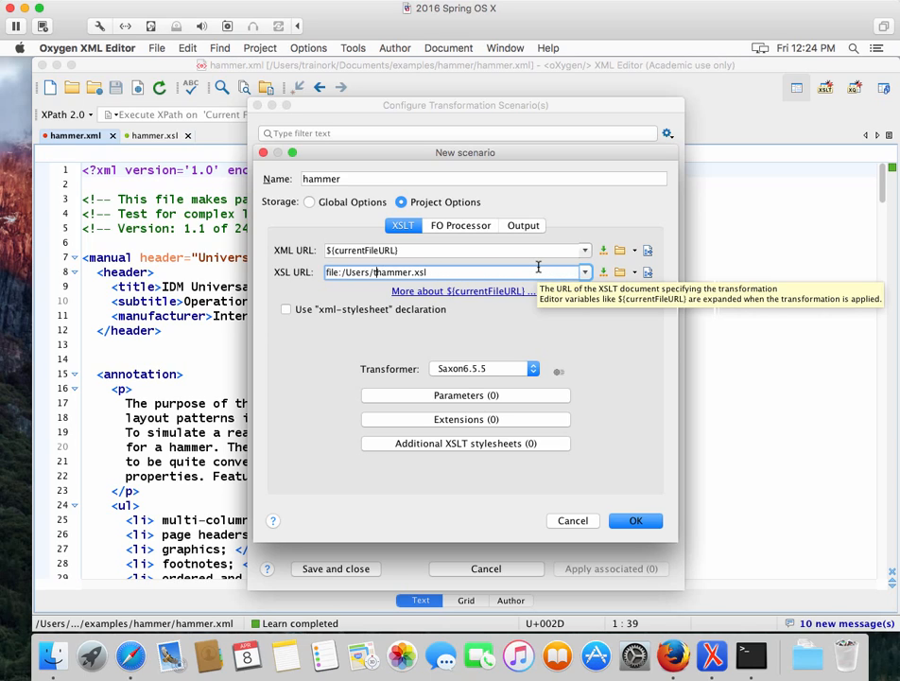
key(BackSpace)
key(BackSpace)
key(BackSpace)
key(BackSpace)
key(BackSpace)
key(BackSpace)
key(BackSpace)
key(BackSpace)
key(BackSpace)
key(BackSpace)
key(BackSpace)
key(BackSpace)
key(BackSpace)
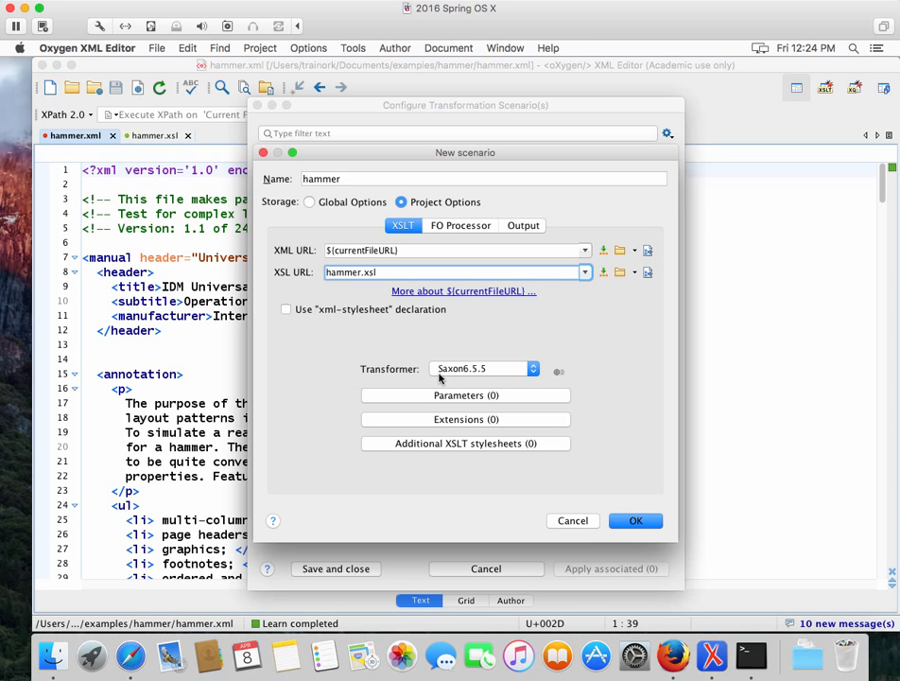
- Set the scenario's transformer to Saxon-PE 9.6.0.7 and open its FO Processor settings
click(534, 370)
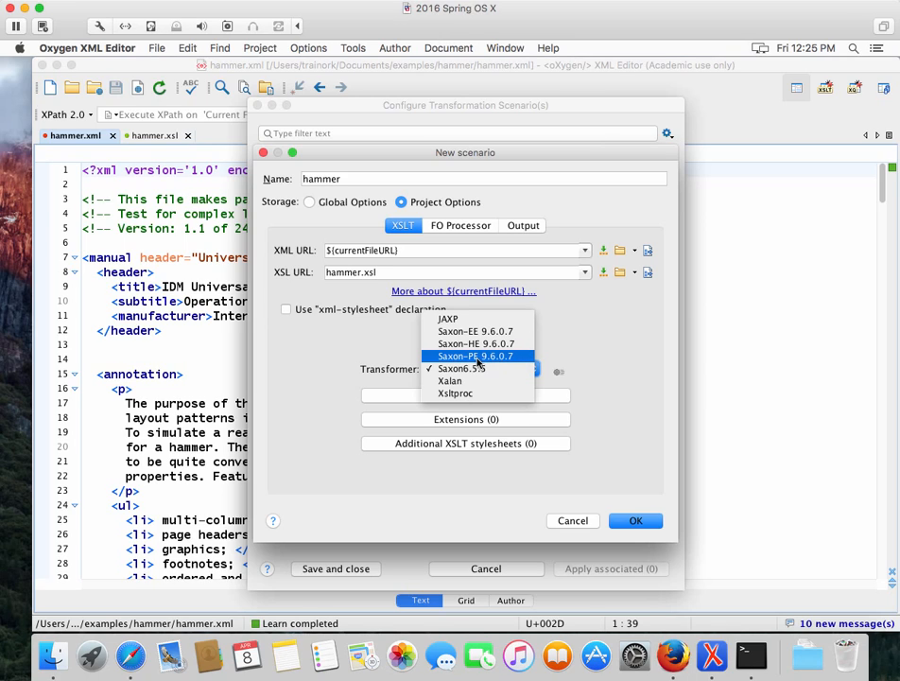
click(498, 358)
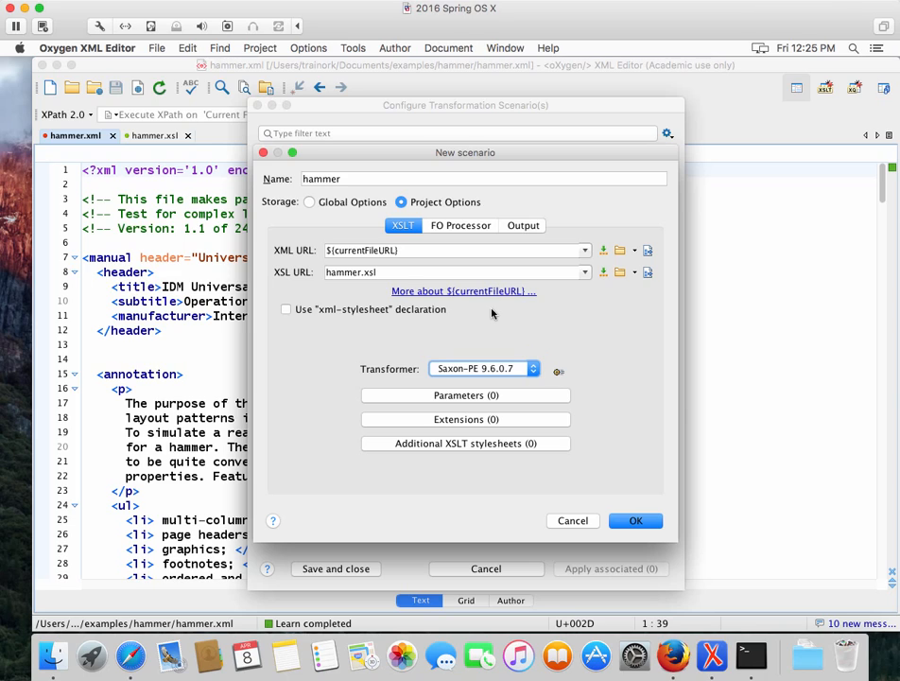
click(465, 228)
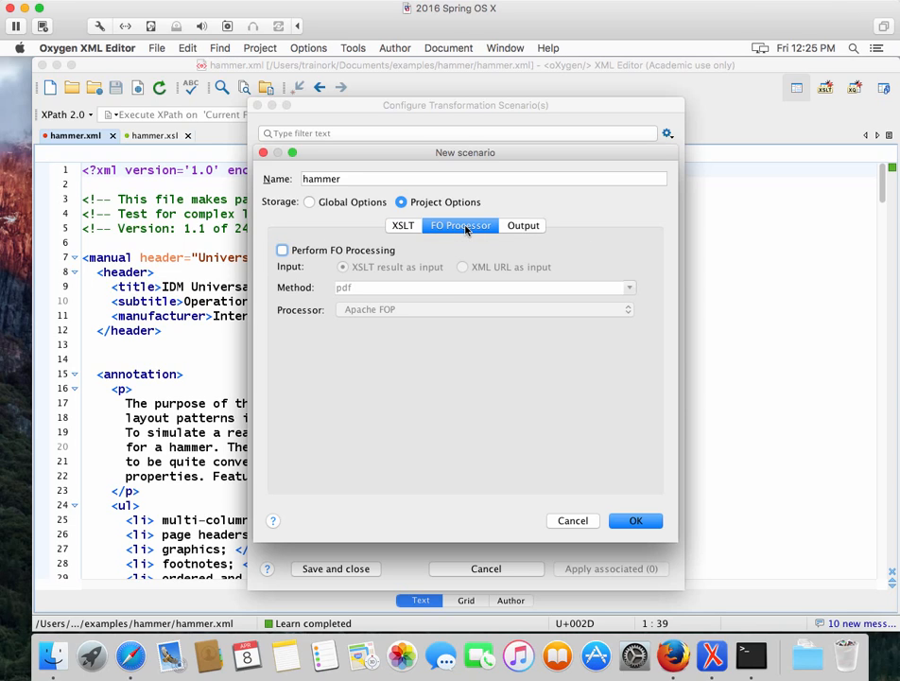
- Enable FO processing for the hammer scenario and choose XEP as the processor
click(281, 251)
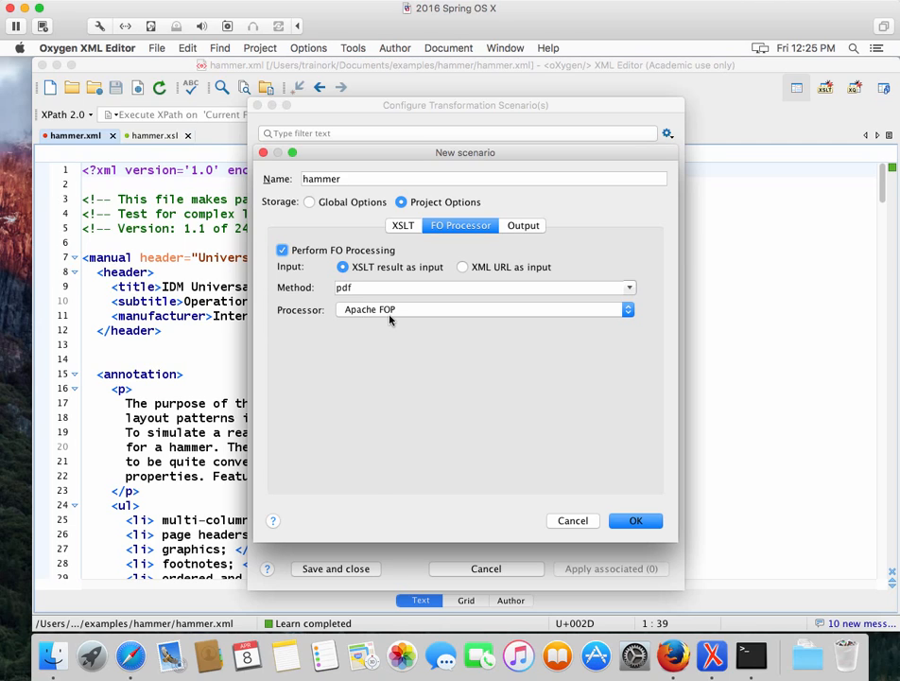
click(628, 312)
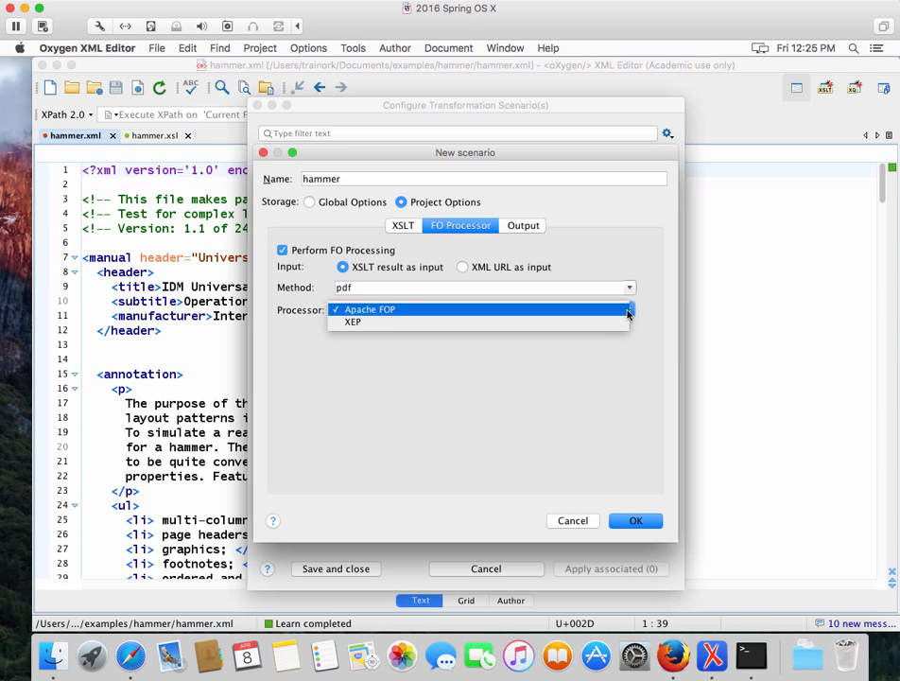
click(360, 323)
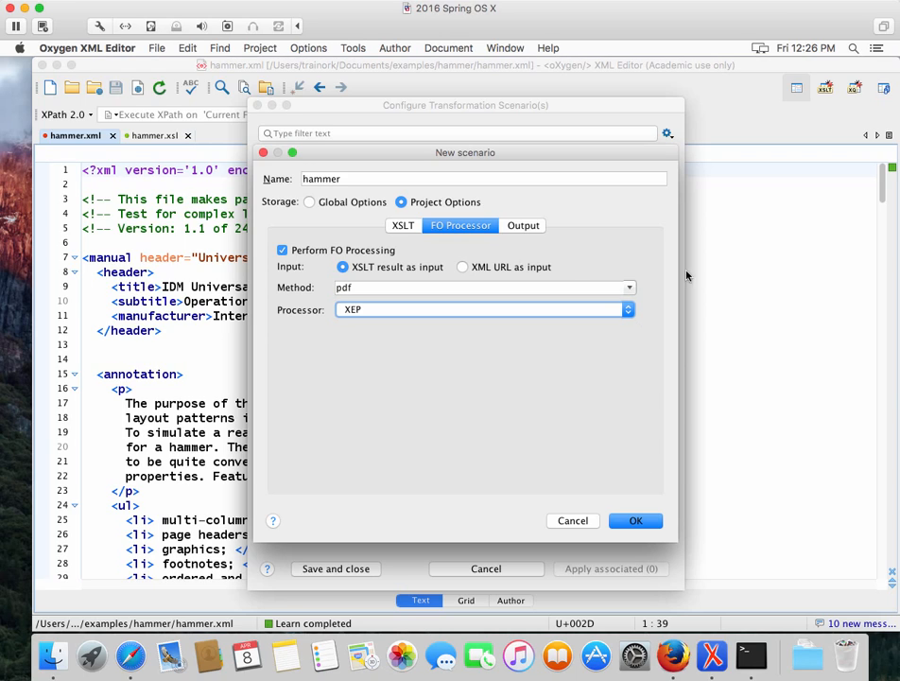
- Set the scenario's output to save as ${cfn}.pdf and open in the browser/system application, and accept the new scenario
click(524, 227)
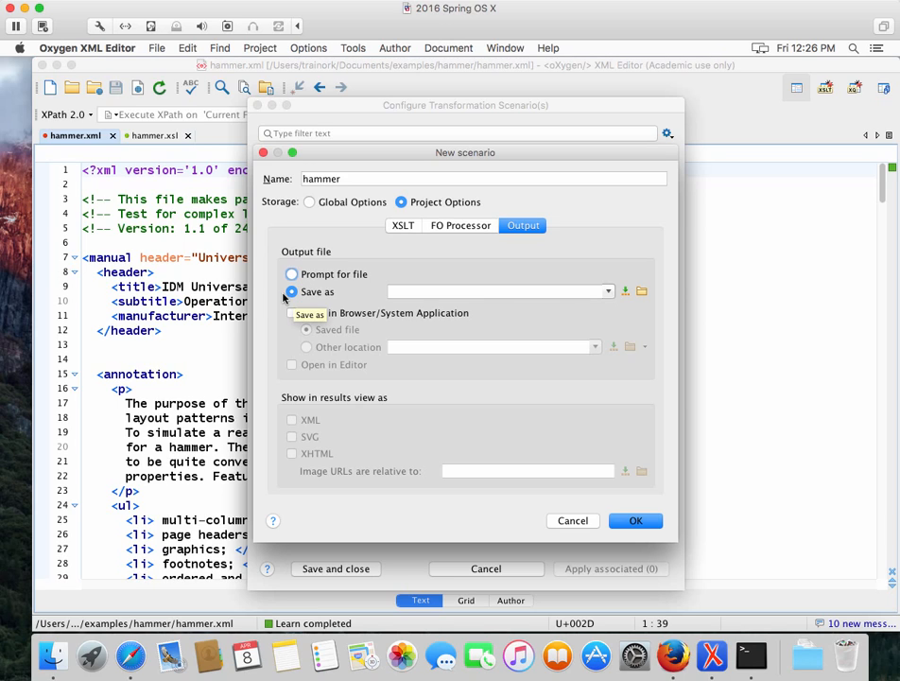
click(625, 296)
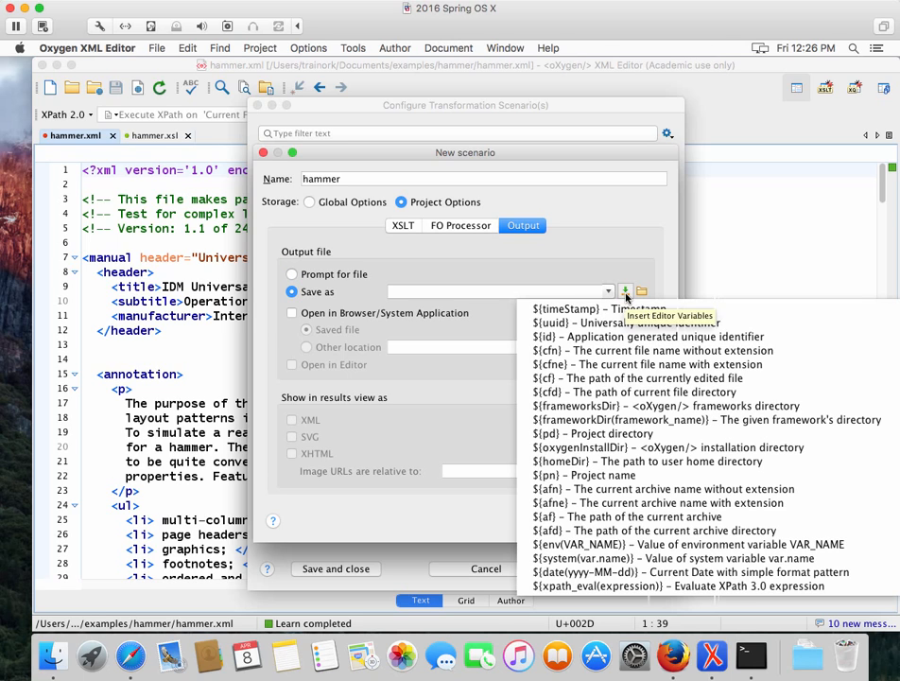
click(584, 355)
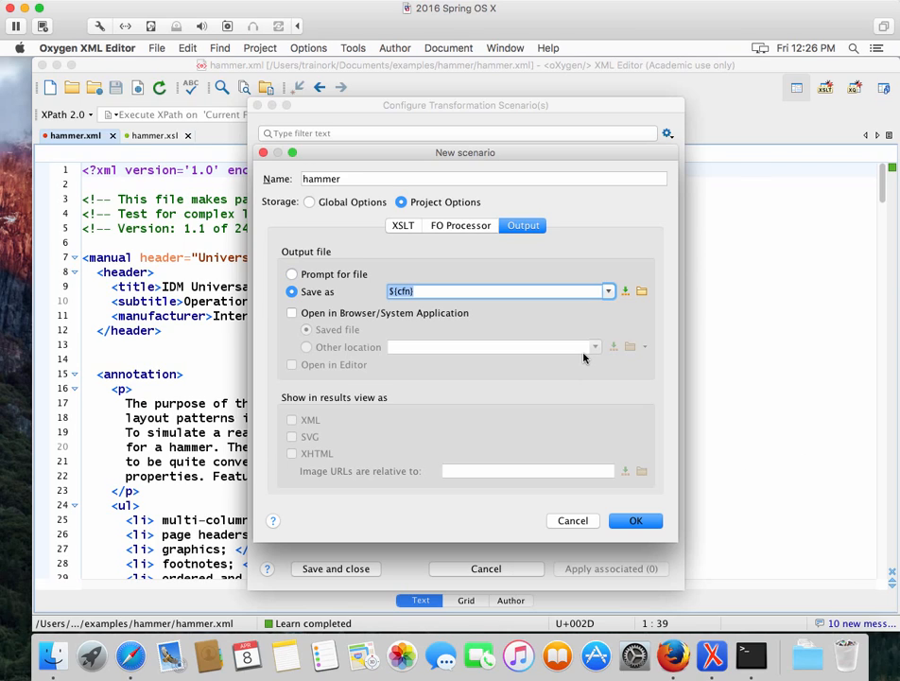
click(427, 291)
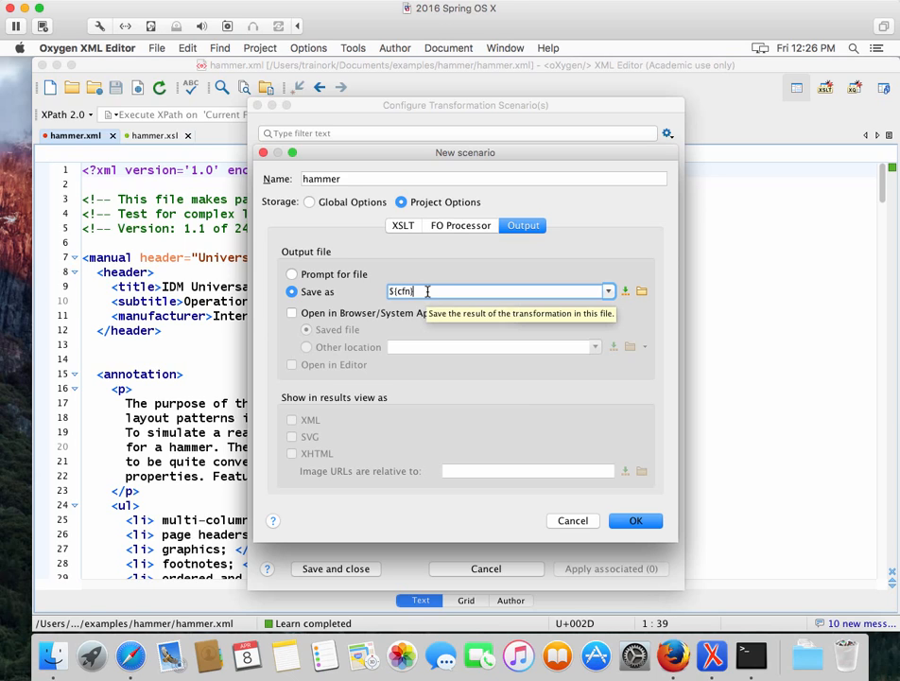
text(.pdf)
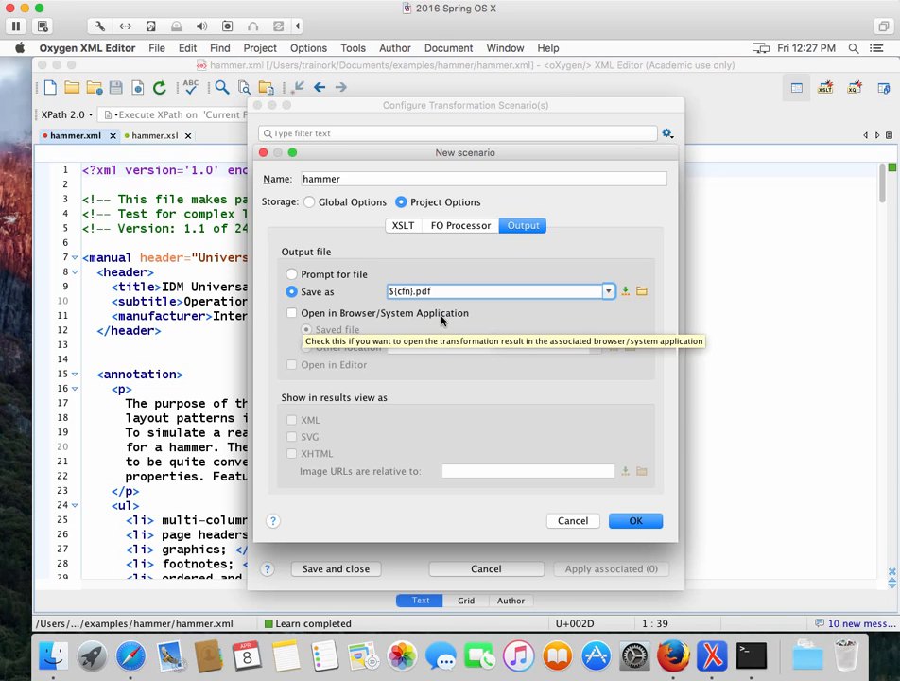
click(292, 313)
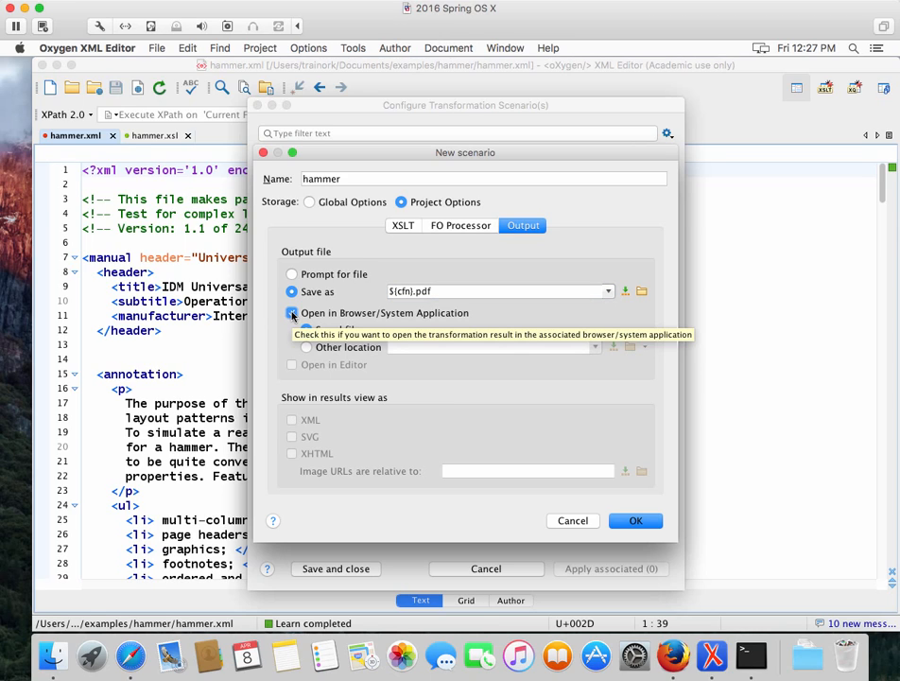
click(639, 521)
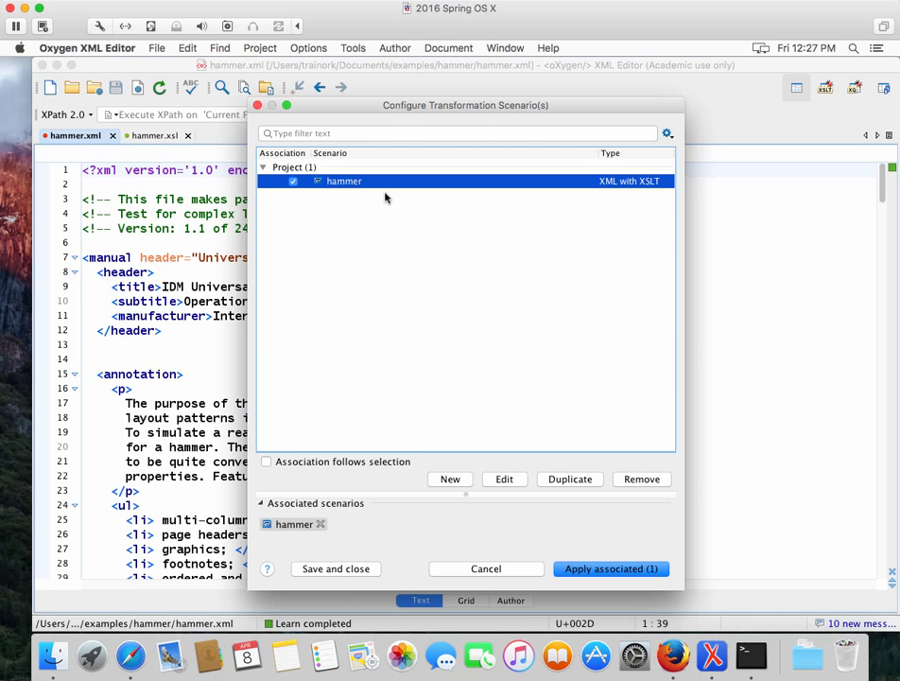
- Apply the associated hammer scenario, look through the pages of the generated hammer.pdf, and close it
click(611, 568)
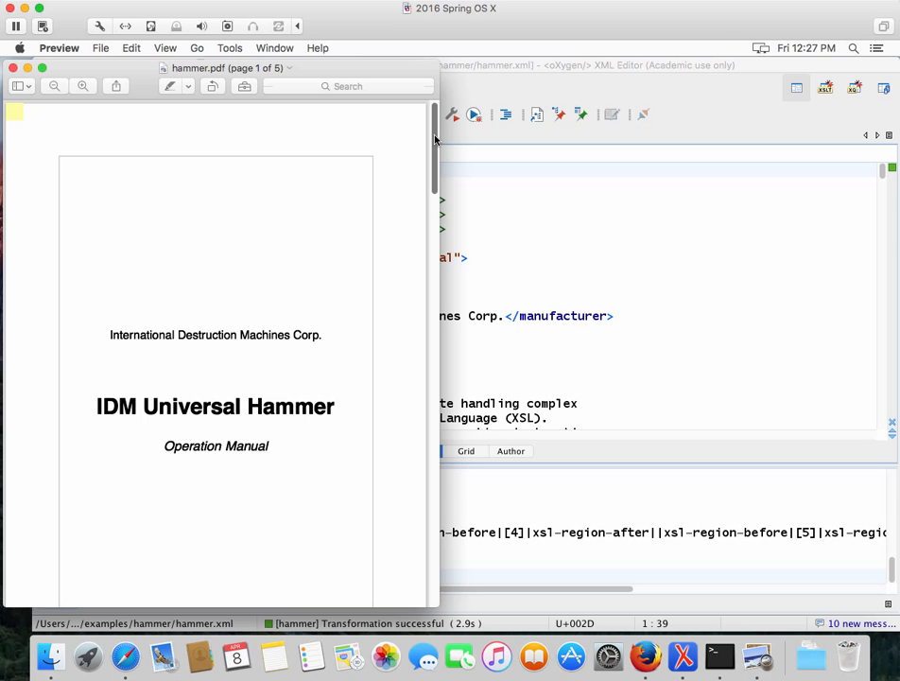
drag(435, 139, 484, 341)
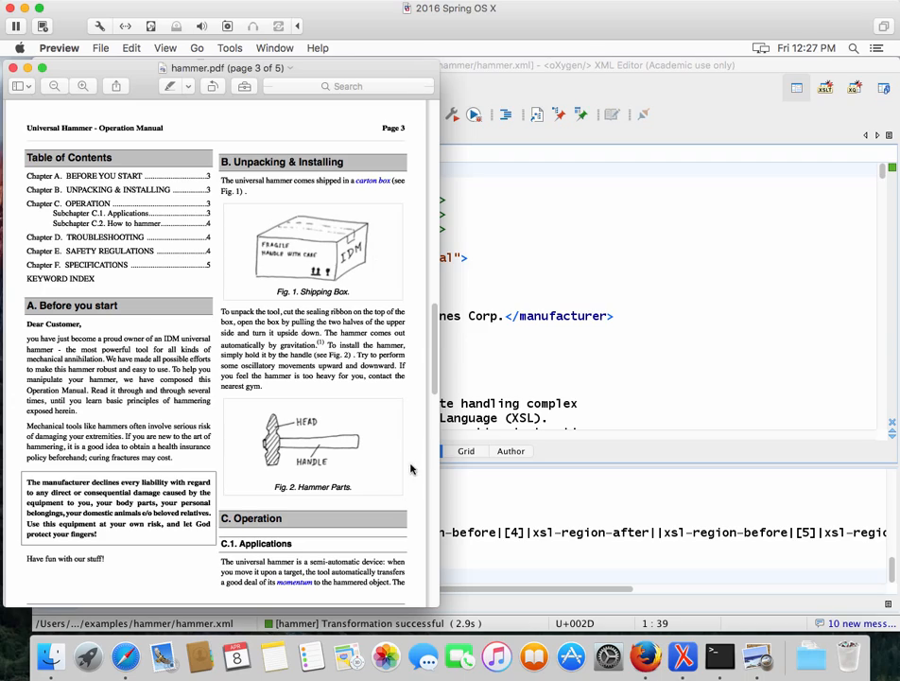
scroll(364, 469, down, 2)
scroll(364, 469, down, 15)
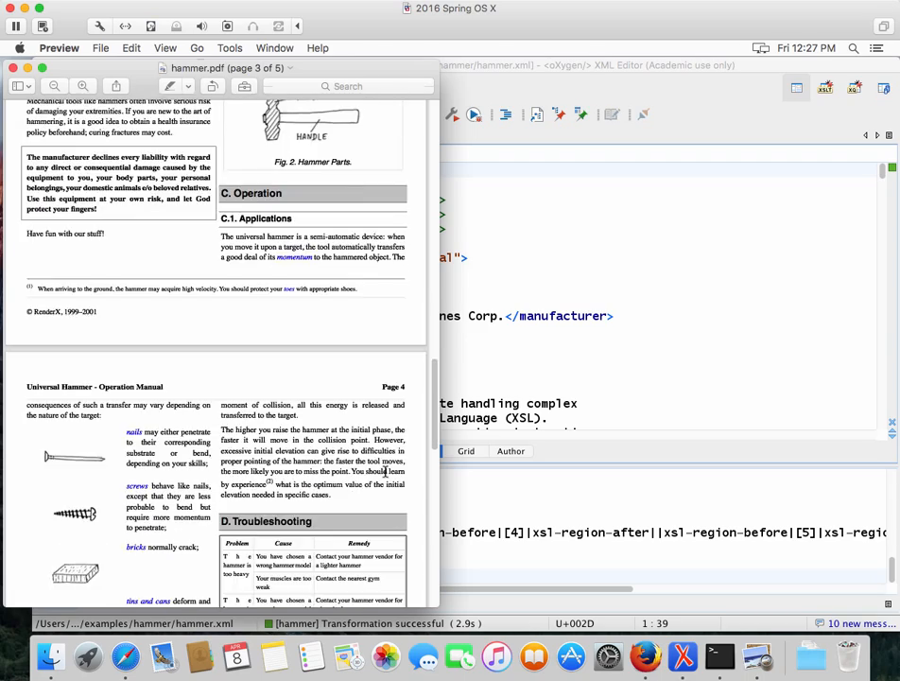
scroll(364, 407, down, 20)
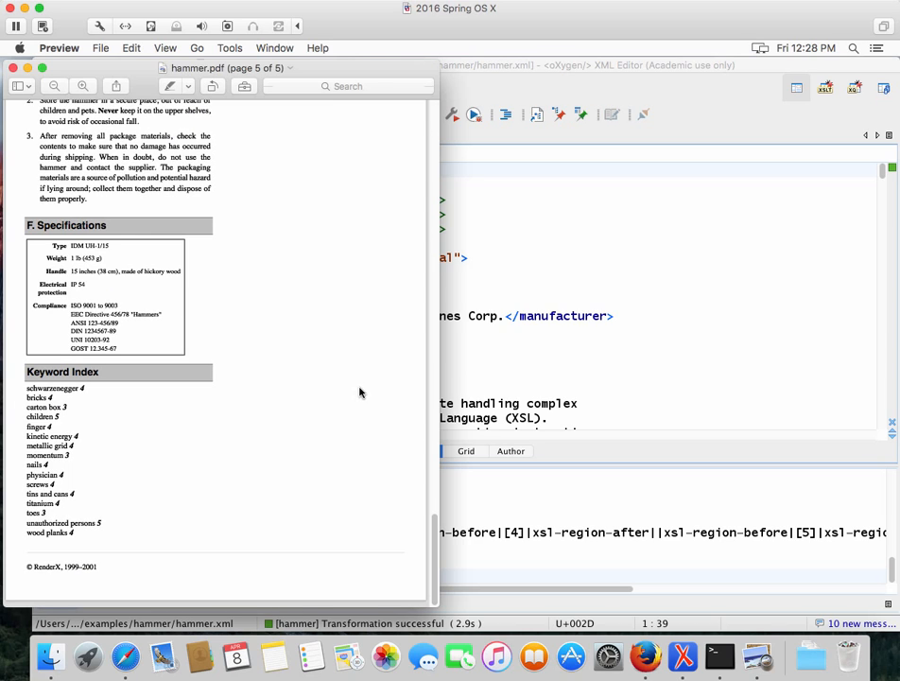
scroll(365, 384, up, 10)
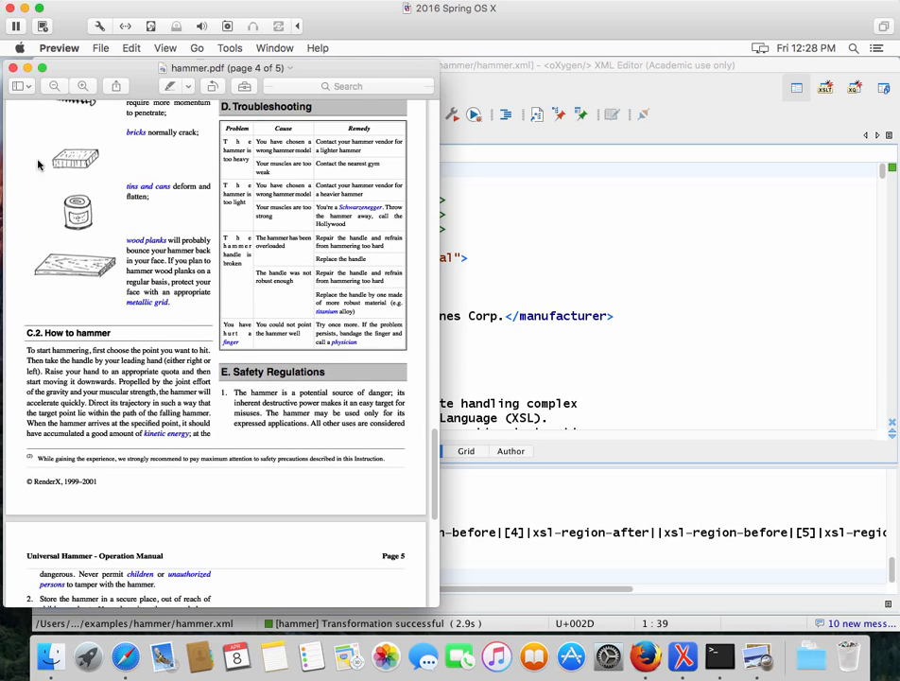
click(12, 67)
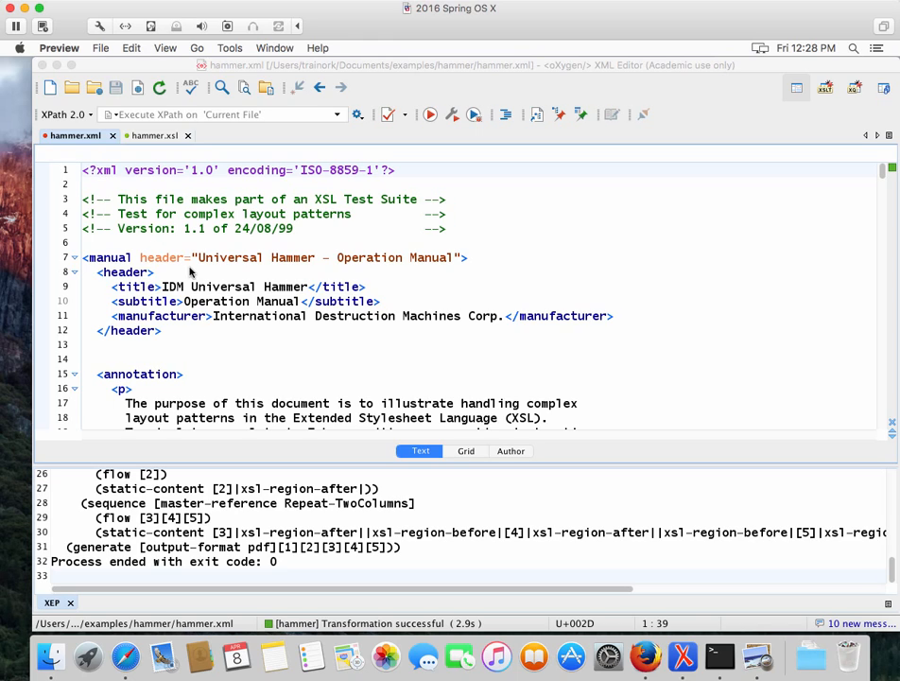
- With hammer.xml as the active file, reopen the transformation scenario configuration, apply the associated hammer scenario again, and close the PDF
click(90, 136)
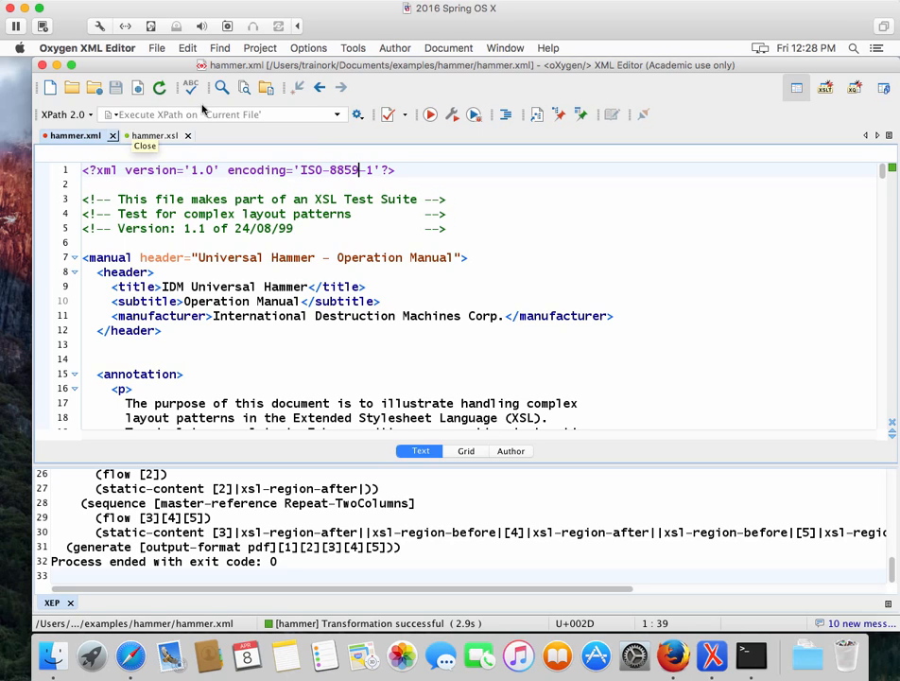
click(156, 136)
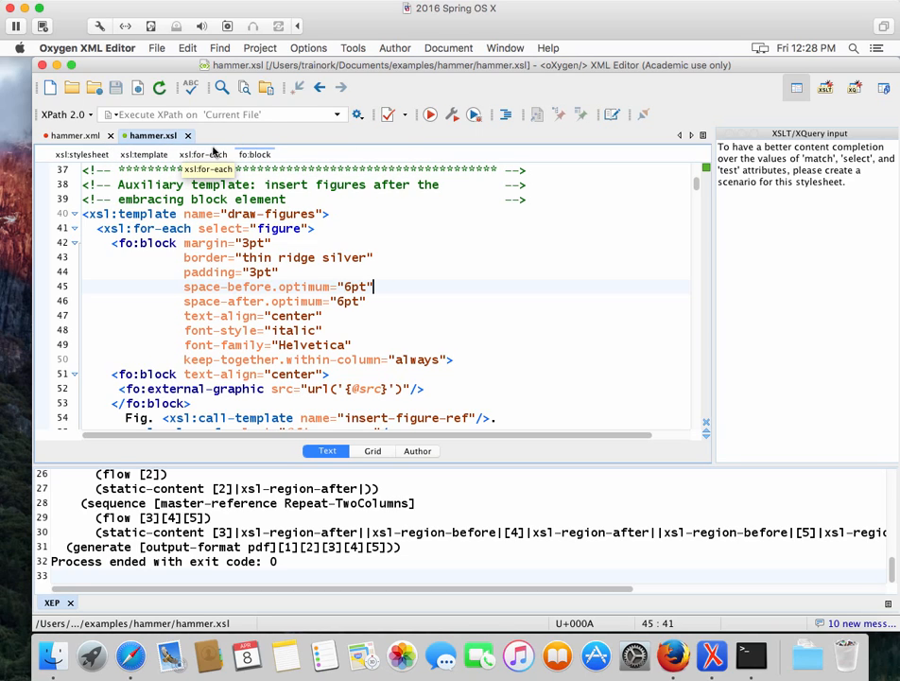
click(73, 137)
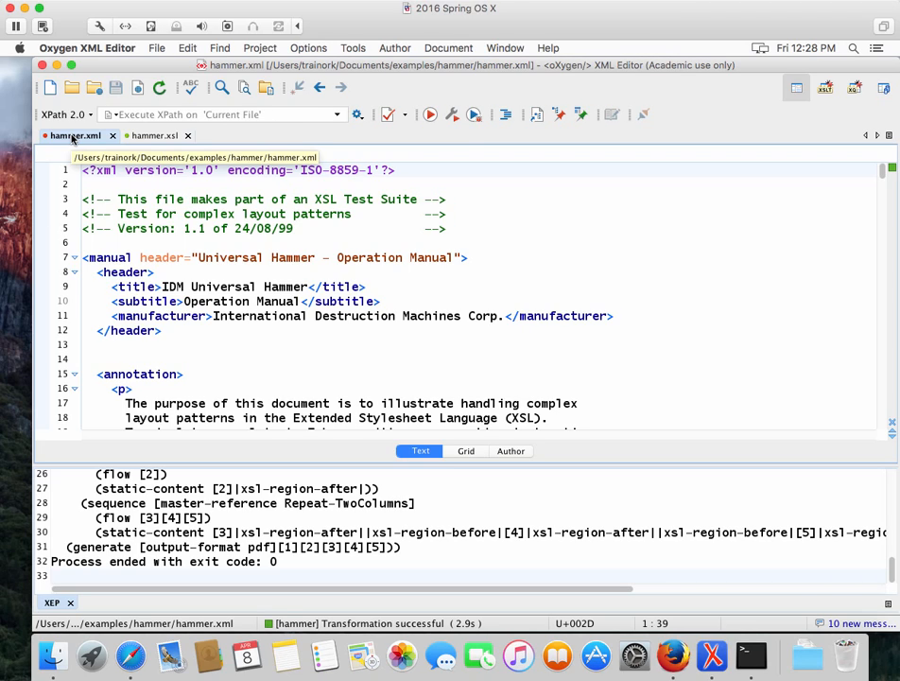
click(454, 117)
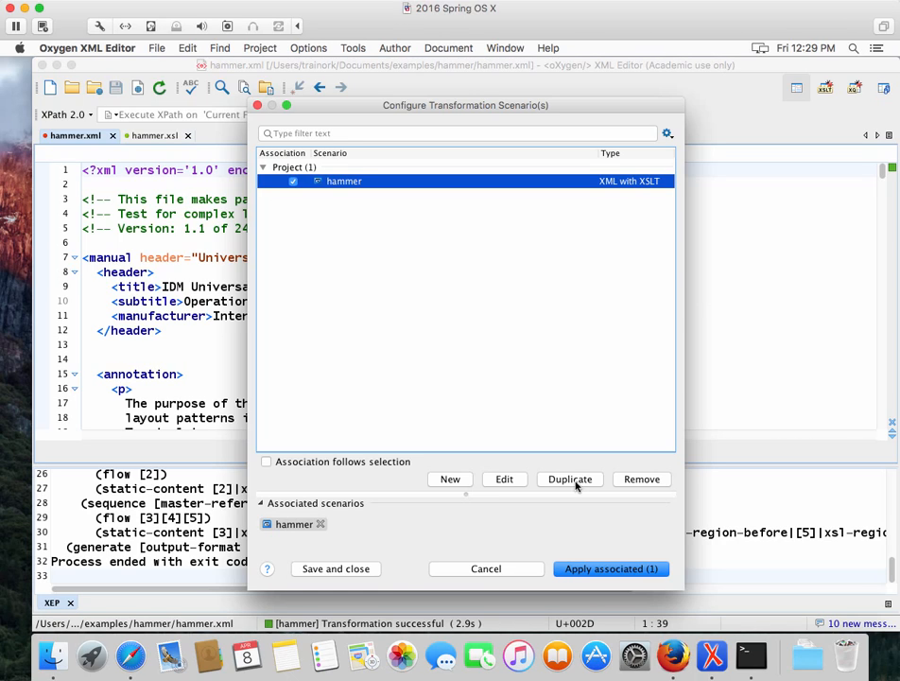
click(641, 569)
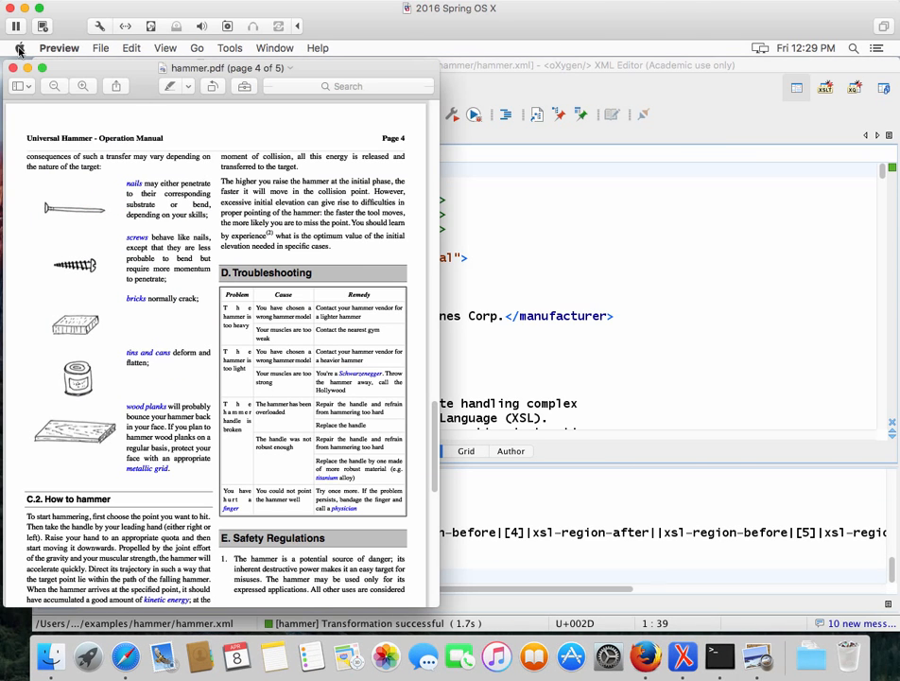
click(14, 69)
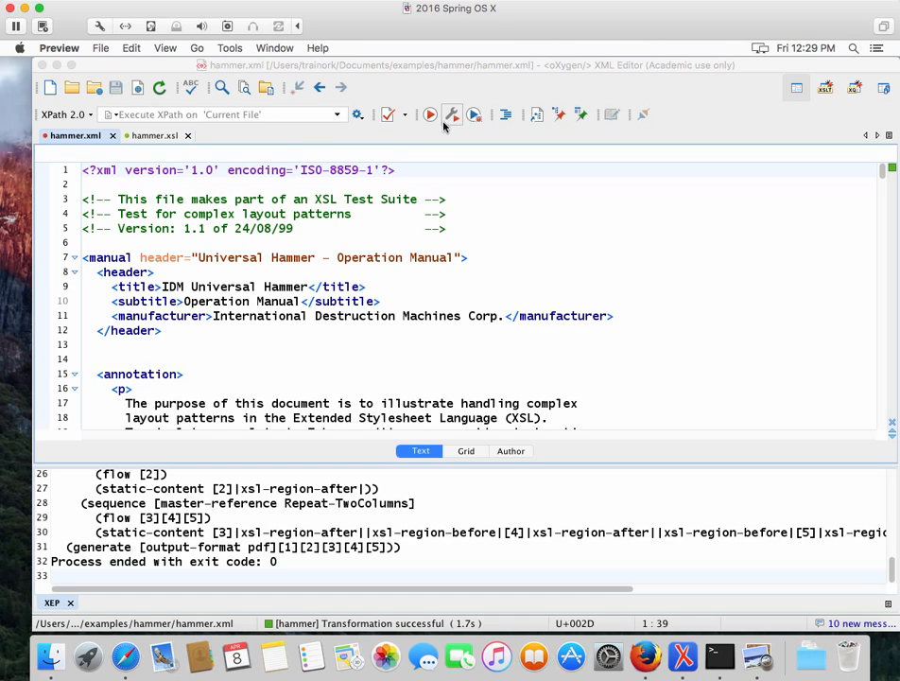
- Run hammer.xml's associated transformation directly without opening the scenario configuration, and close the resulting PDF
click(68, 139)
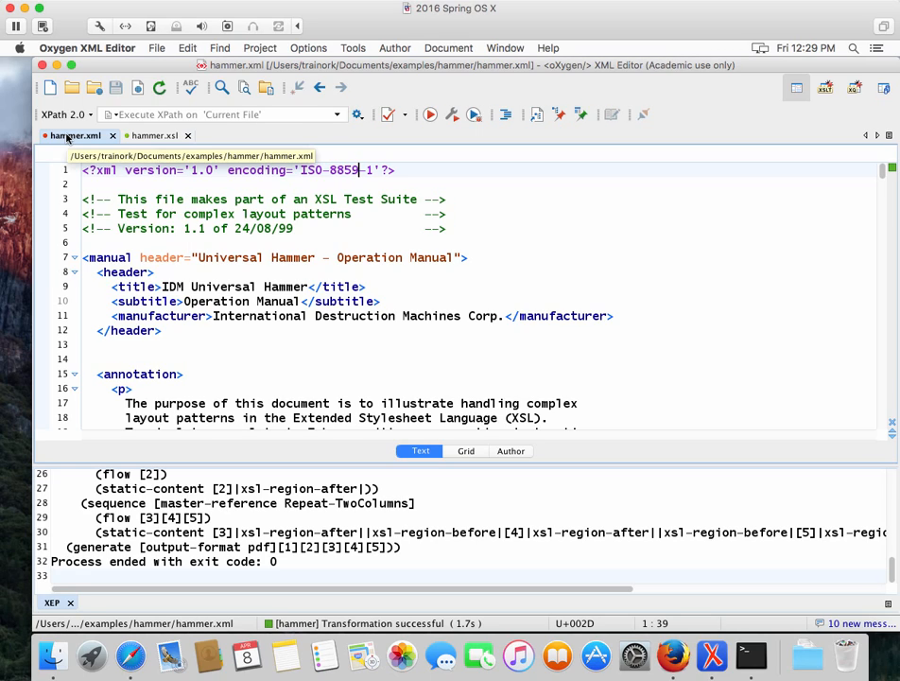
click(429, 115)
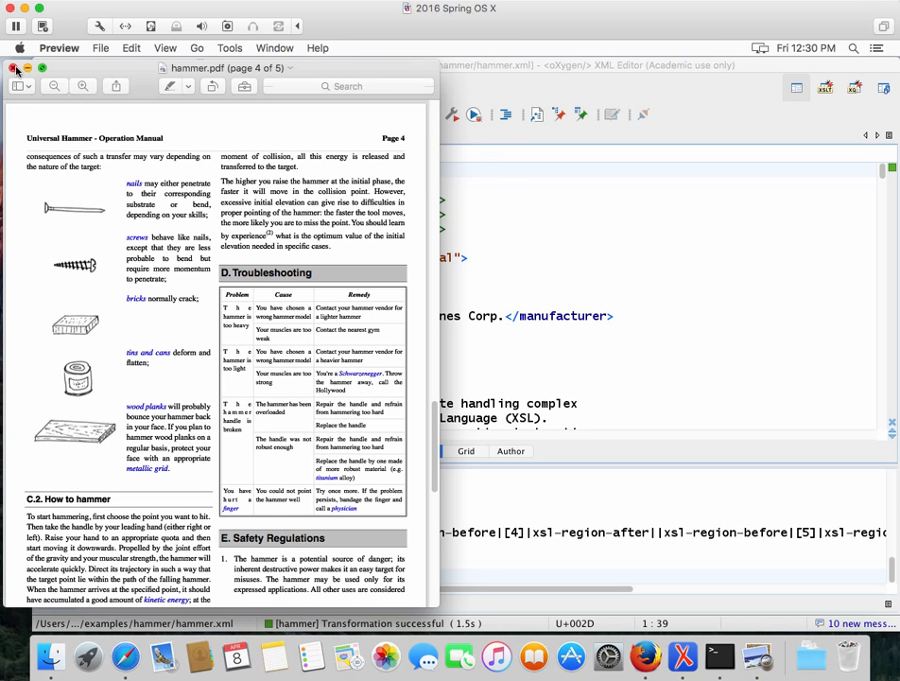
click(13, 68)
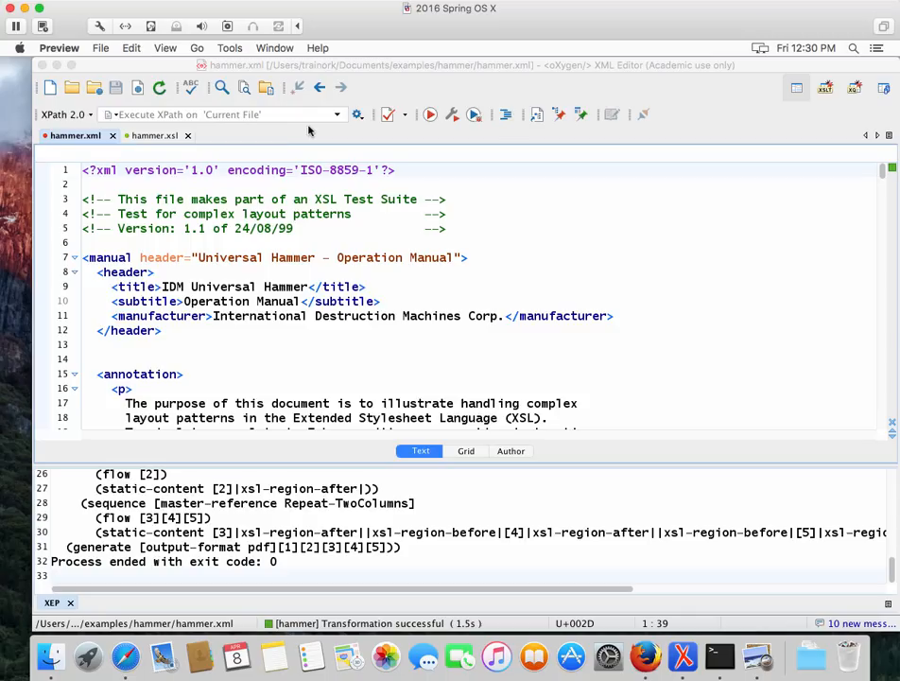